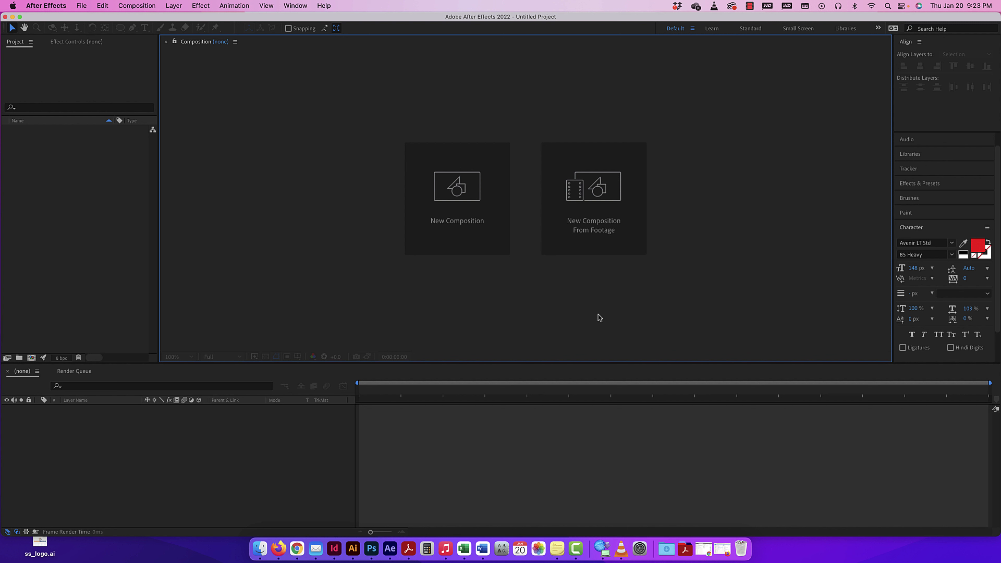
# Step: Start a new composition with a width of 1920 px and Full resolution
pyautogui.click(460, 193)
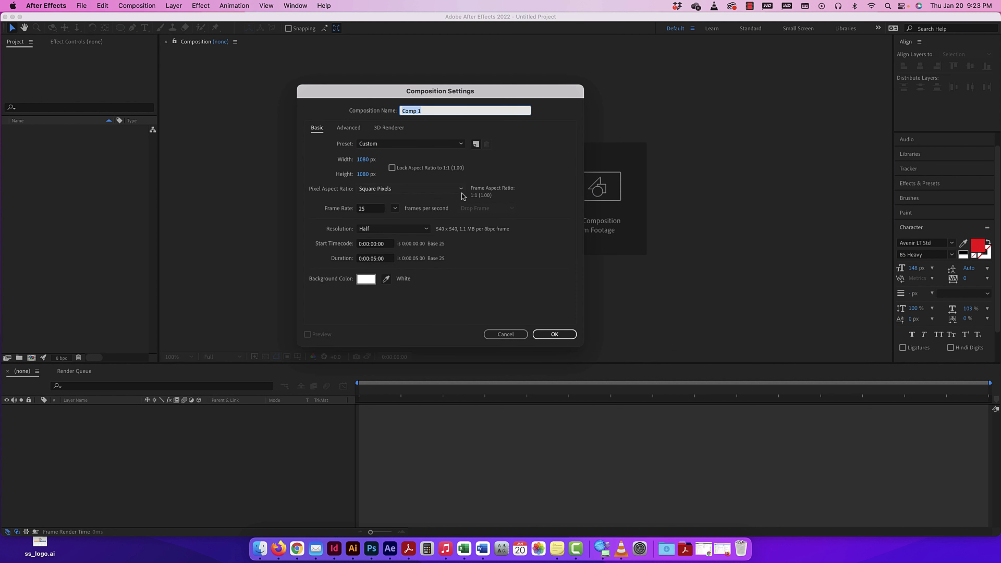
pyautogui.click(363, 160)
pyautogui.write('1920')
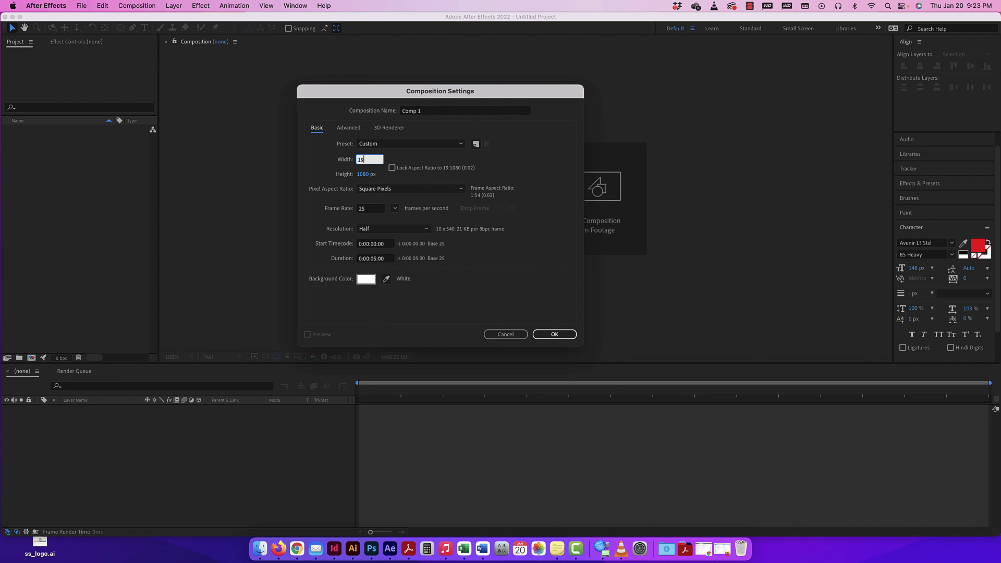
pyautogui.click(371, 182)
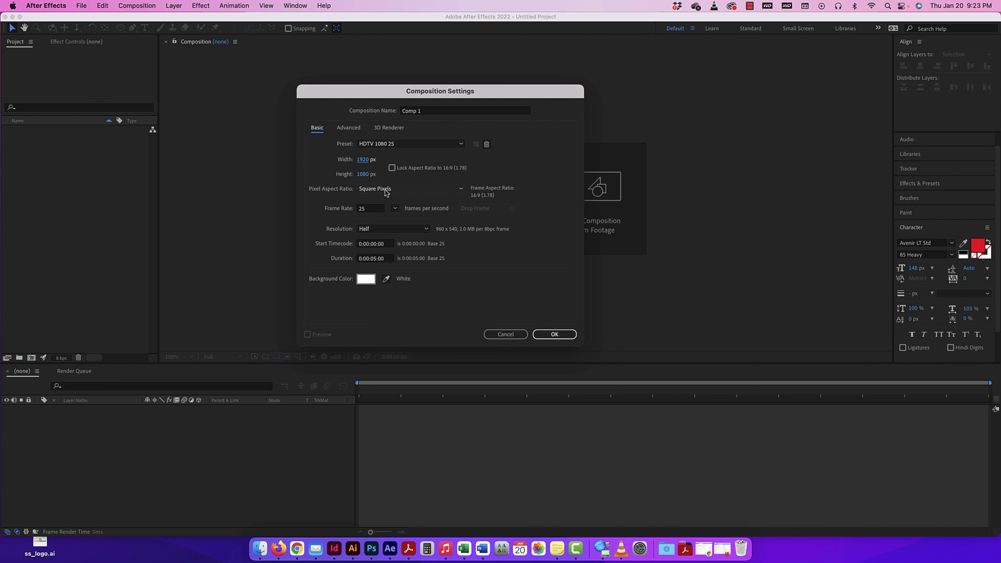
pyautogui.click(378, 229)
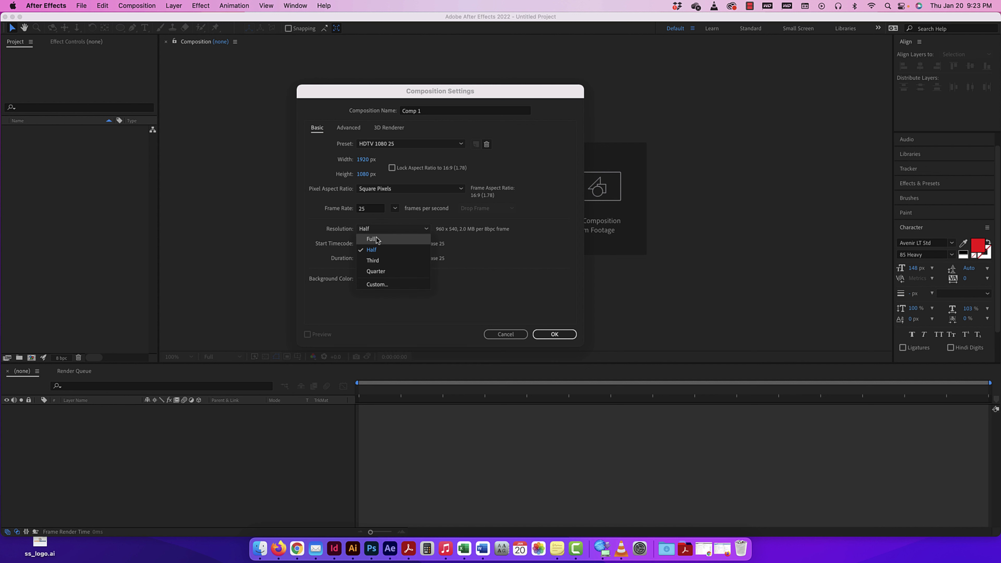
pyautogui.click(376, 237)
# Step: Set the frame rate to 24, name the composition "3d space kinetic typography" and create it
pyautogui.click(369, 209)
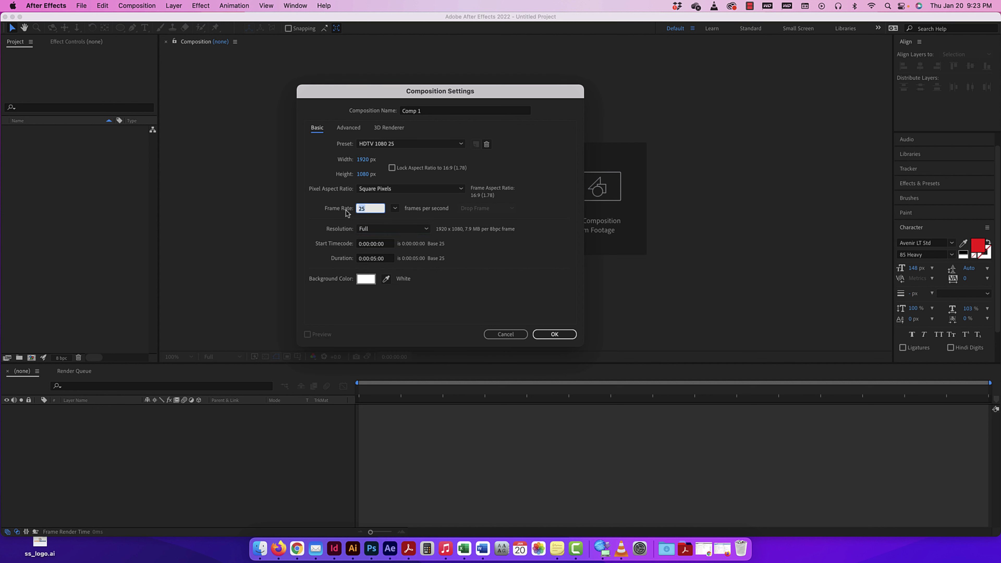
pyautogui.write('1')
pyautogui.write('4')
pyautogui.click(375, 260)
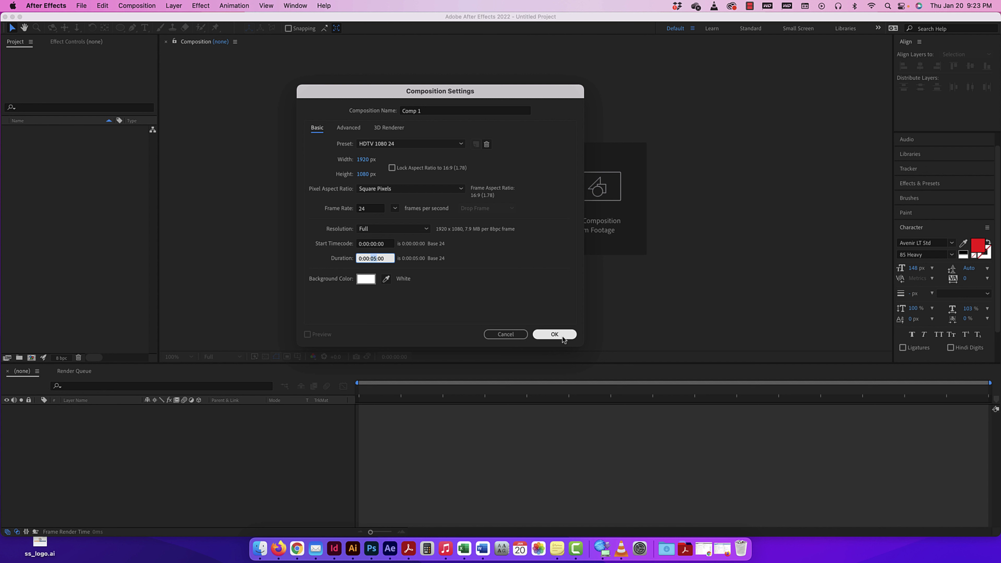
pyautogui.click(418, 111)
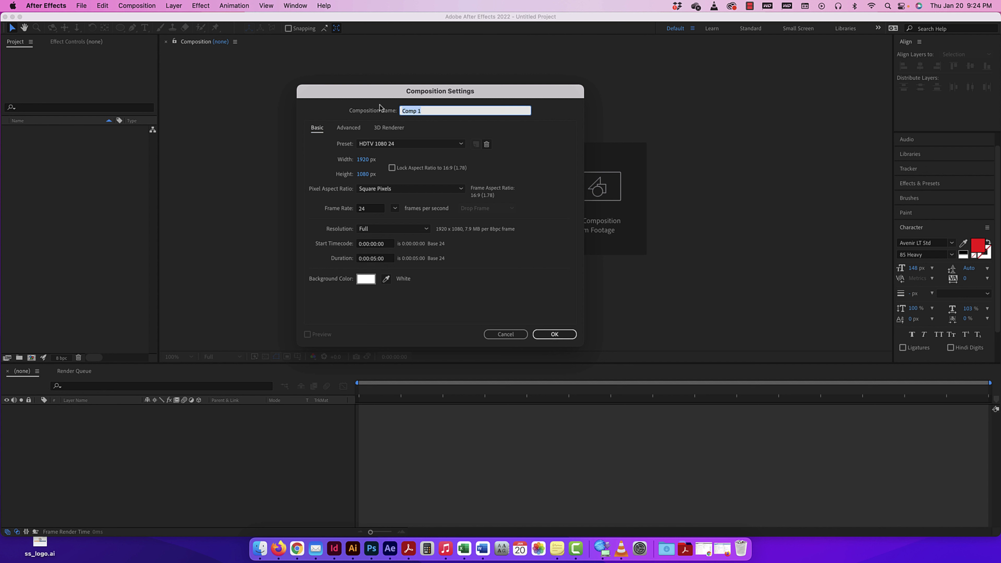
pyautogui.write('3d space kinetic typography')
pyautogui.click(555, 334)
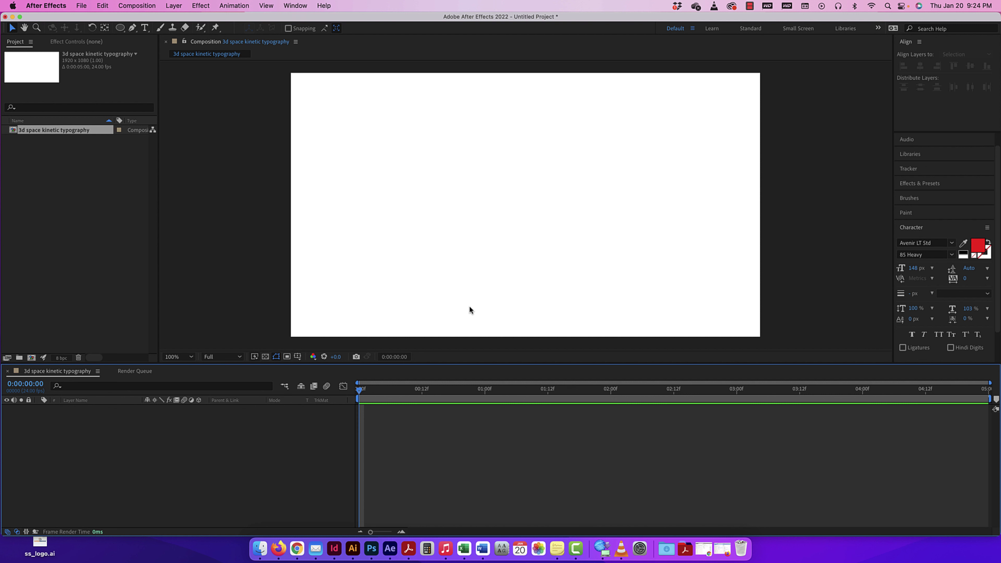
# Step: Add a text layer reading "YUP YUP YUP" and move it to roughly the middle of the composition
pyautogui.press(',')
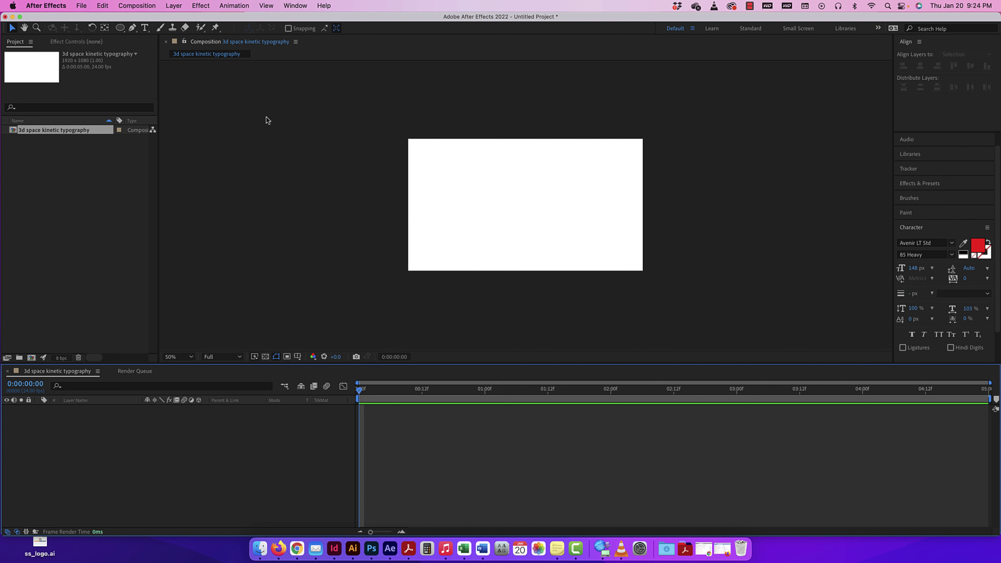
pyautogui.click(145, 29)
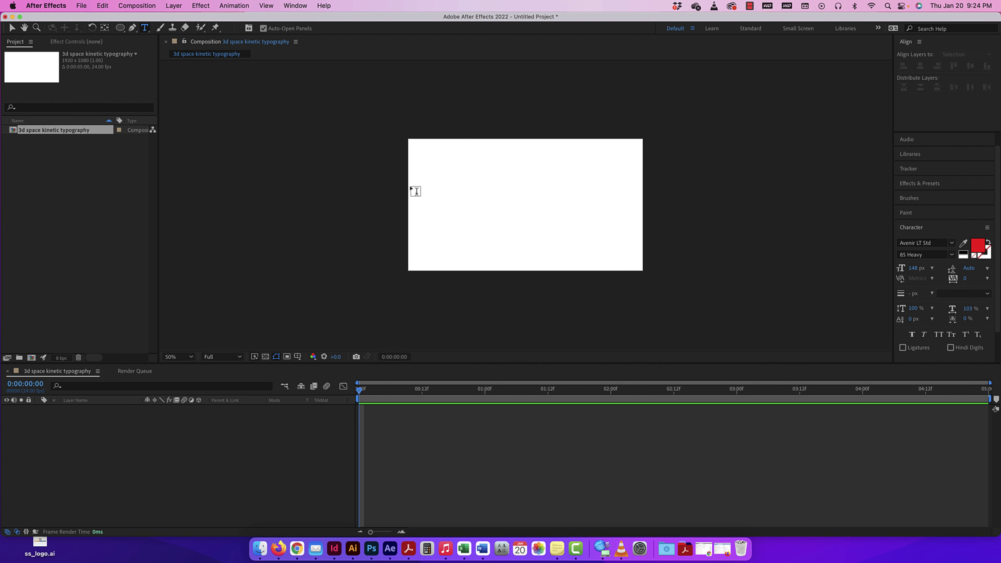
pyautogui.click(476, 200)
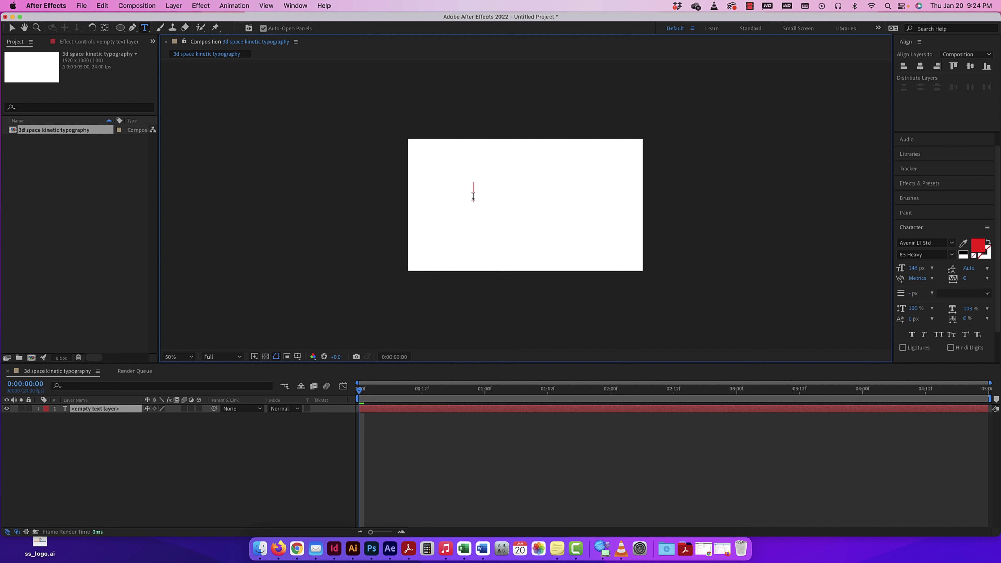
pyautogui.write('YUP YUP YUP')
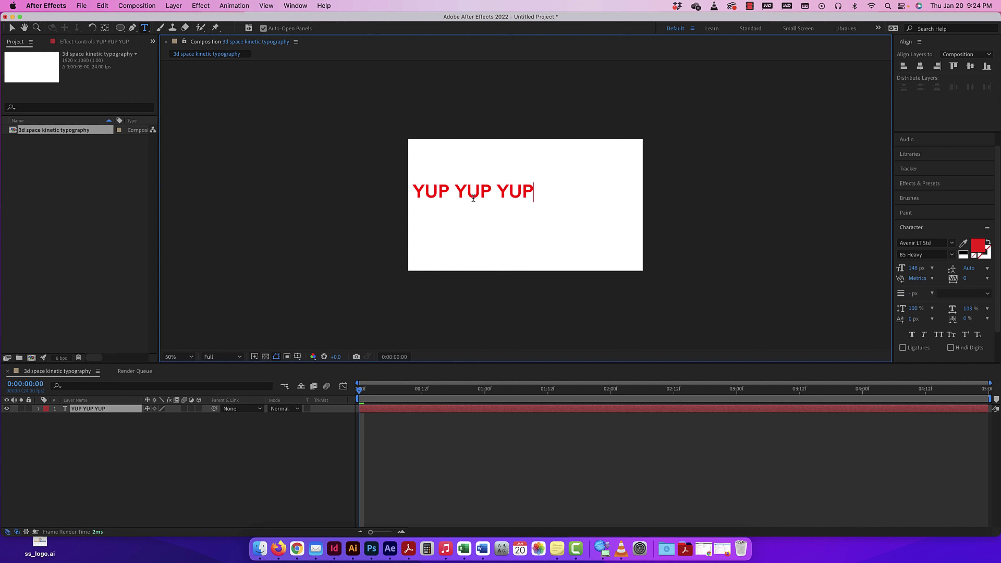
pyautogui.click(11, 28)
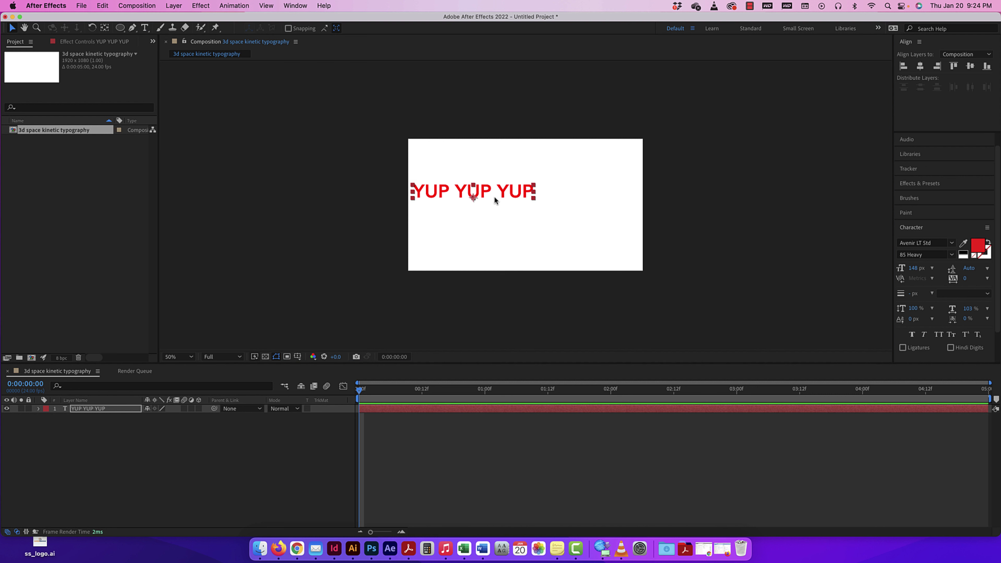
pyautogui.moveTo(495, 195); pyautogui.dragTo(546, 210)
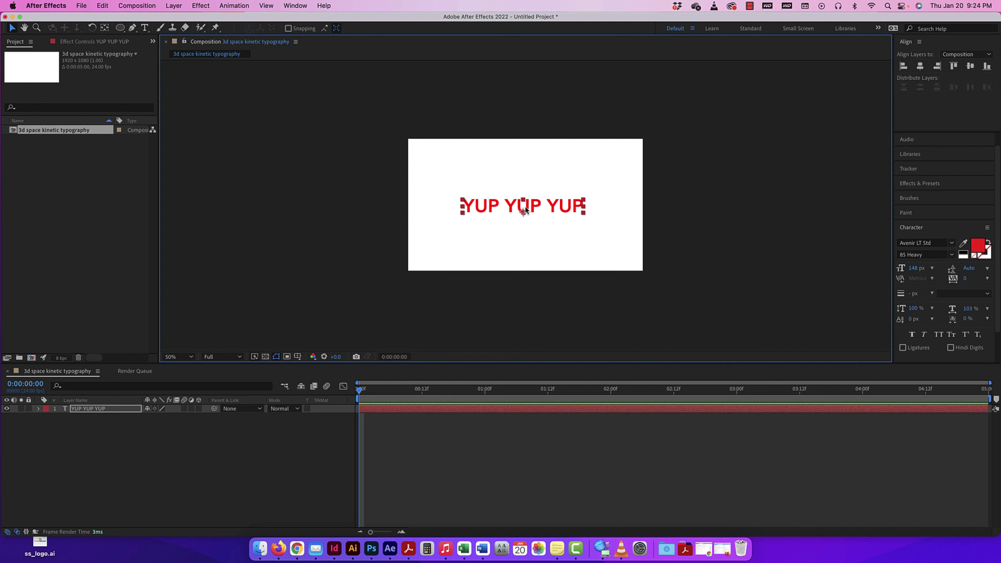
# Step: Centre the text's anchor point on the words and align the layer horizontally and vertically to the composition's centre
pyautogui.click(108, 27)
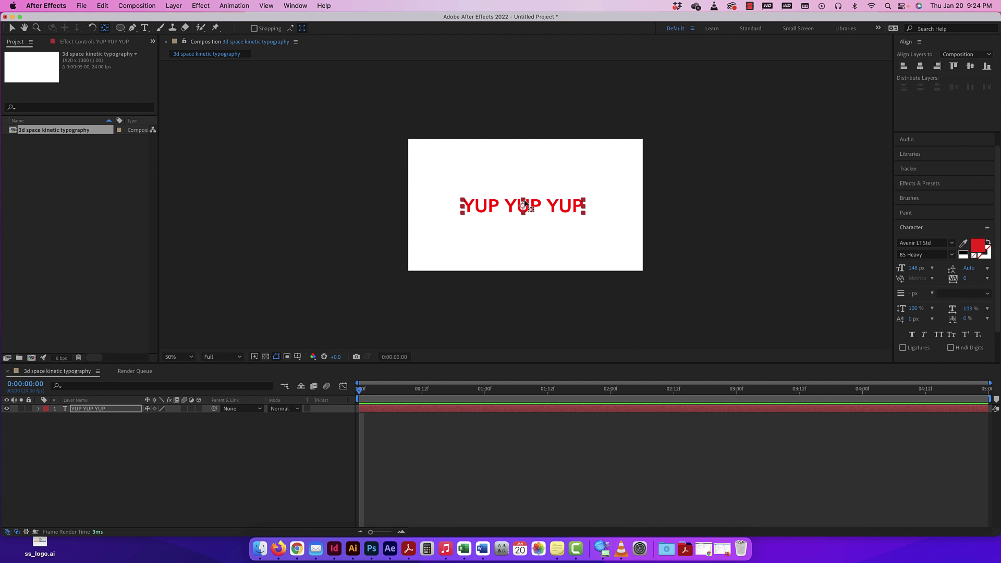
pyautogui.click(920, 66)
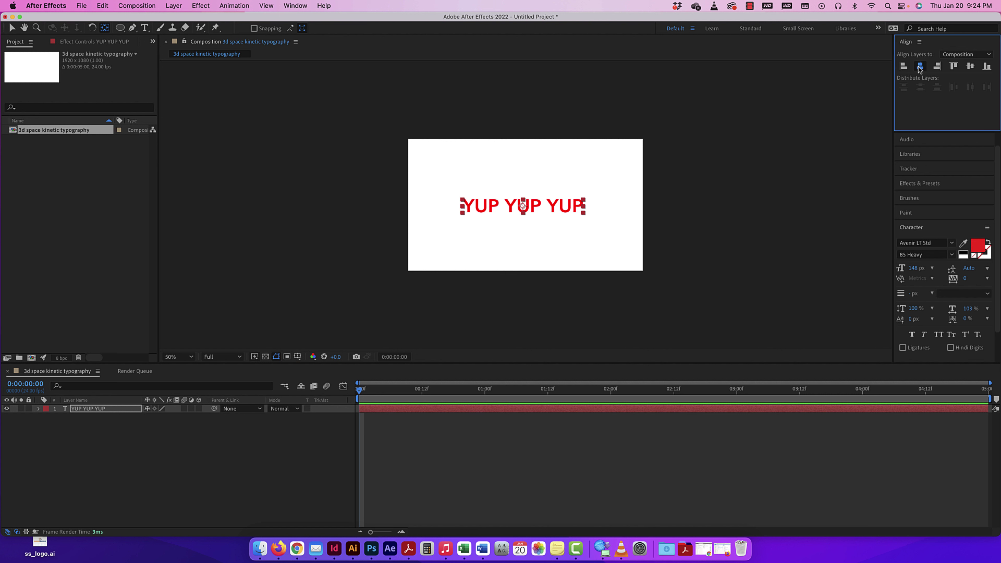
pyautogui.click(970, 66)
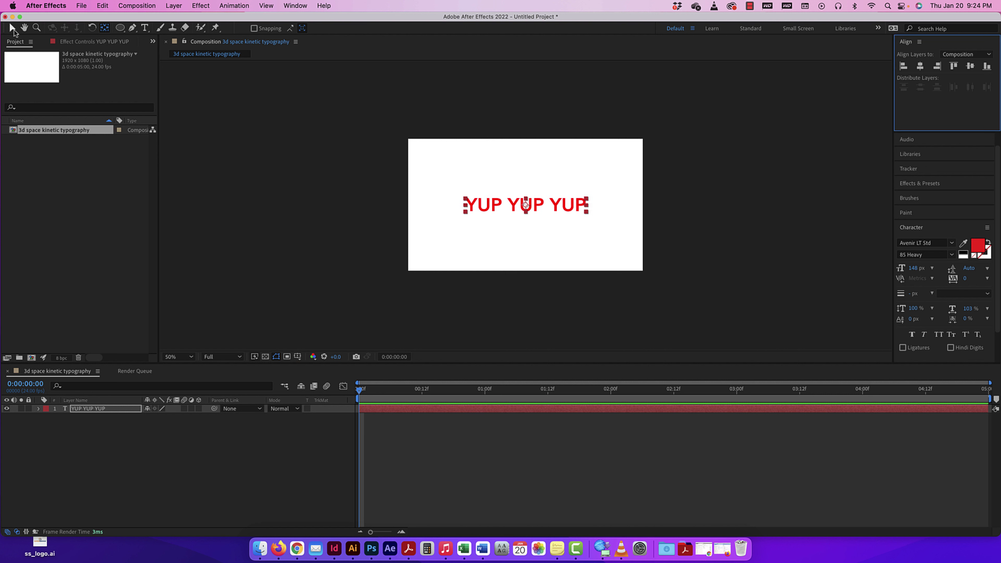
pyautogui.click(12, 27)
pyautogui.click(496, 130)
pyautogui.click(550, 203)
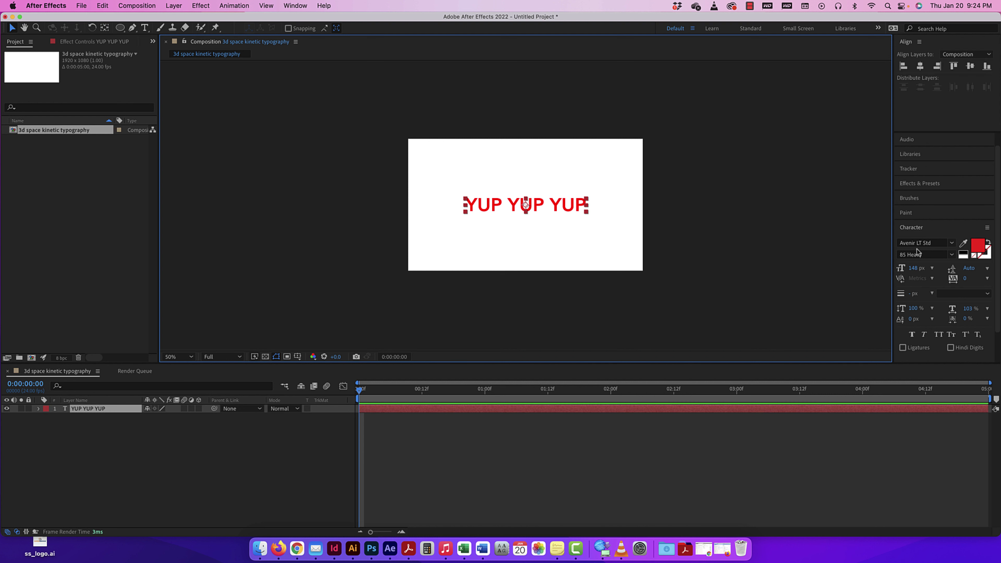
pyautogui.moveTo(587, 201); pyautogui.dragTo(608, 195)
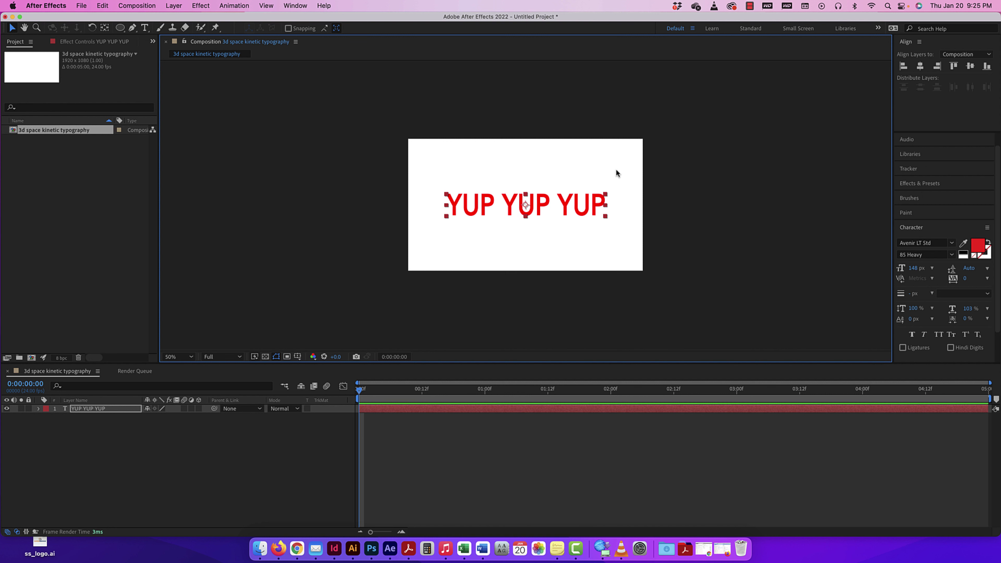
pyautogui.press('super+z')
# Step: Enlarge the "YUP YUP YUP" text proportionally around its centre to about 151.8%
pyautogui.click(591, 199)
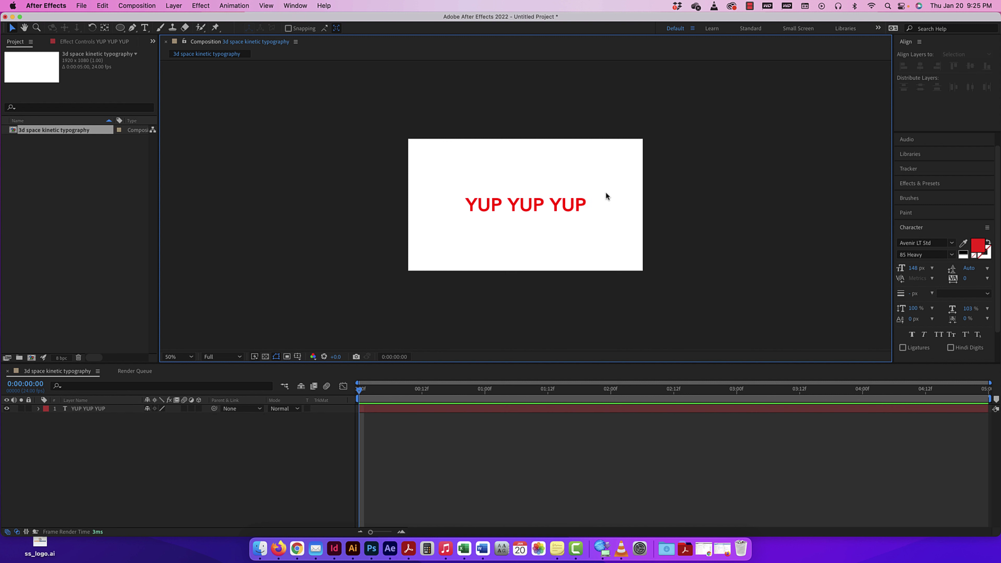
pyautogui.click(585, 203)
pyautogui.click(594, 199)
pyautogui.click(594, 199)
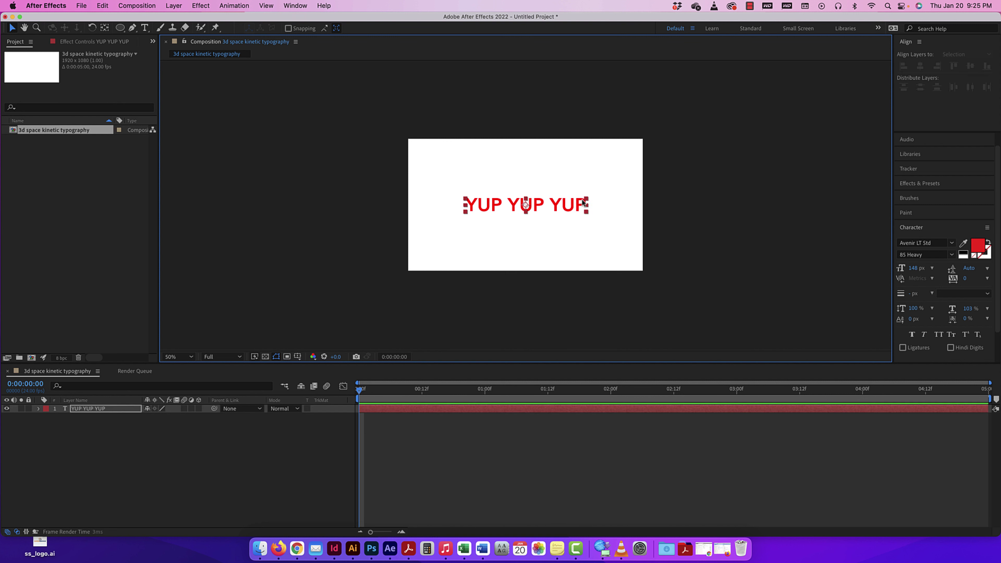
pyautogui.moveTo(588, 196)
pyautogui.mouseDown()
pyautogui.moveTo(635, 197)
pyautogui.moveTo(598, 198)
pyautogui.mouseUp()
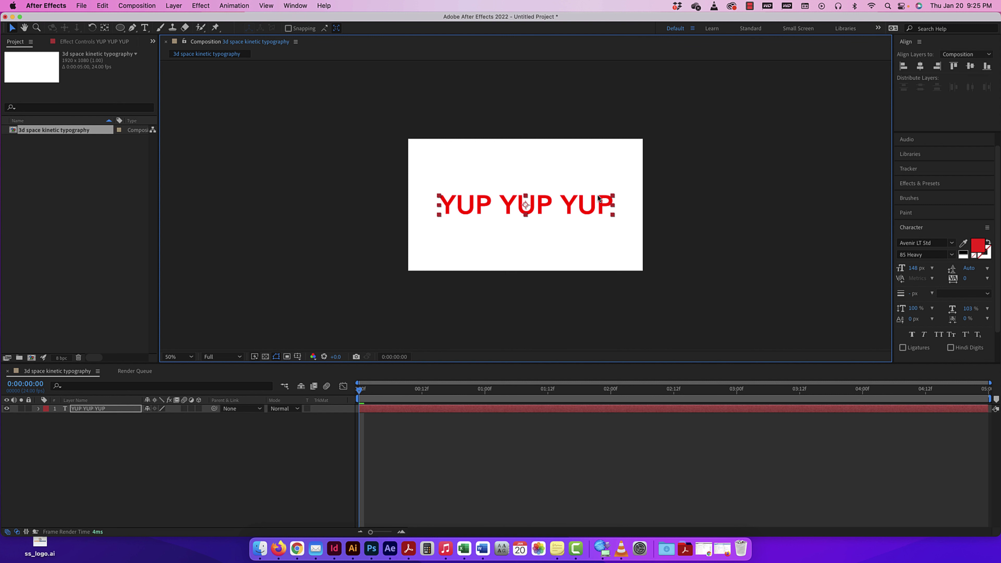
pyautogui.click(588, 174)
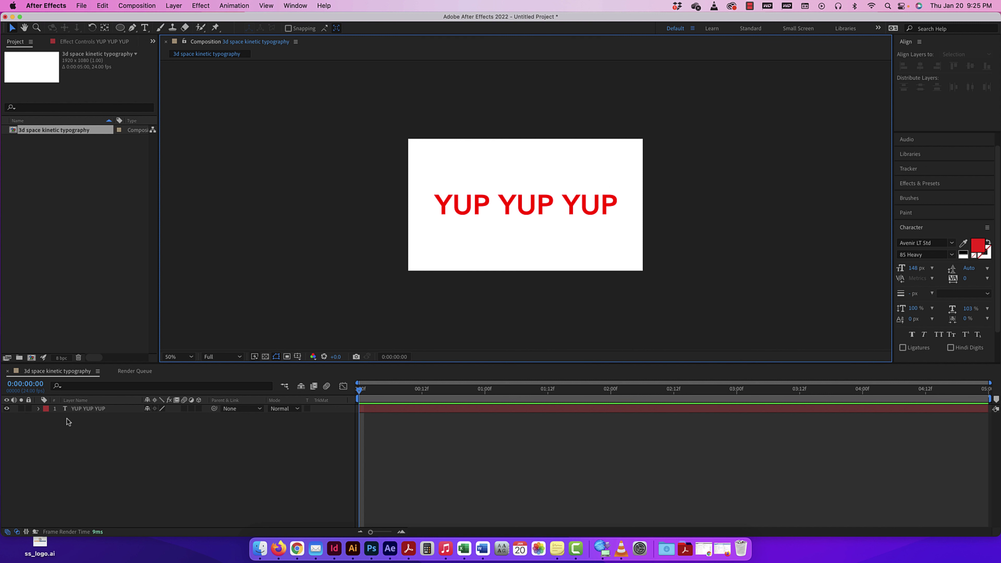
# Step: Expand the text layer's Text and Transform properties and unlink its Scale dimensions
pyautogui.click(38, 409)
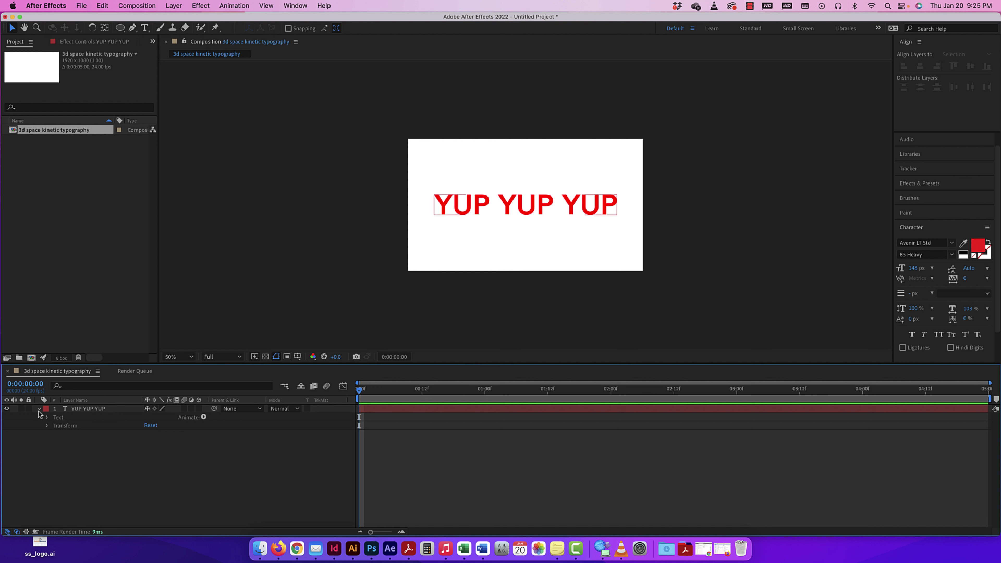
pyautogui.click(47, 426)
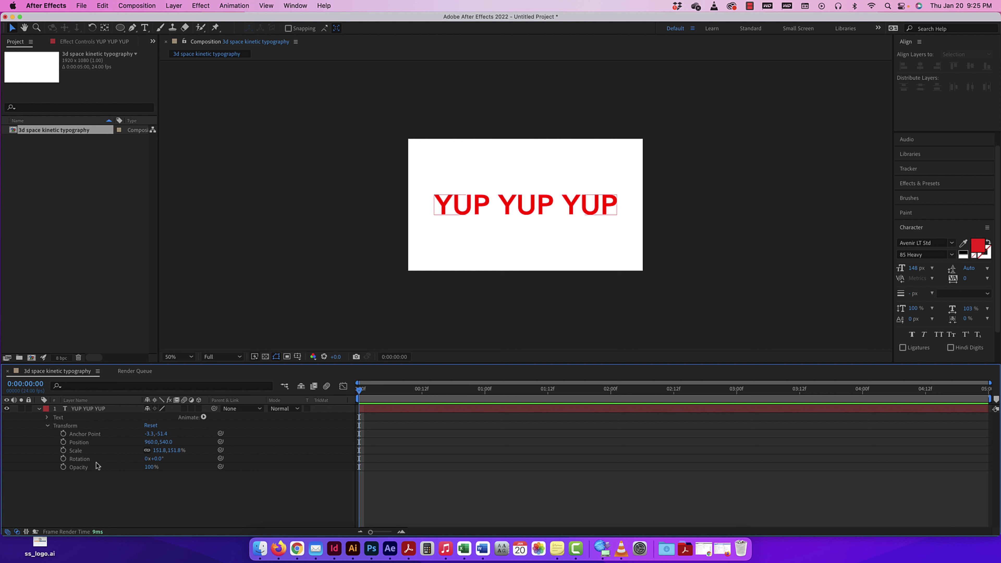
pyautogui.click(48, 417)
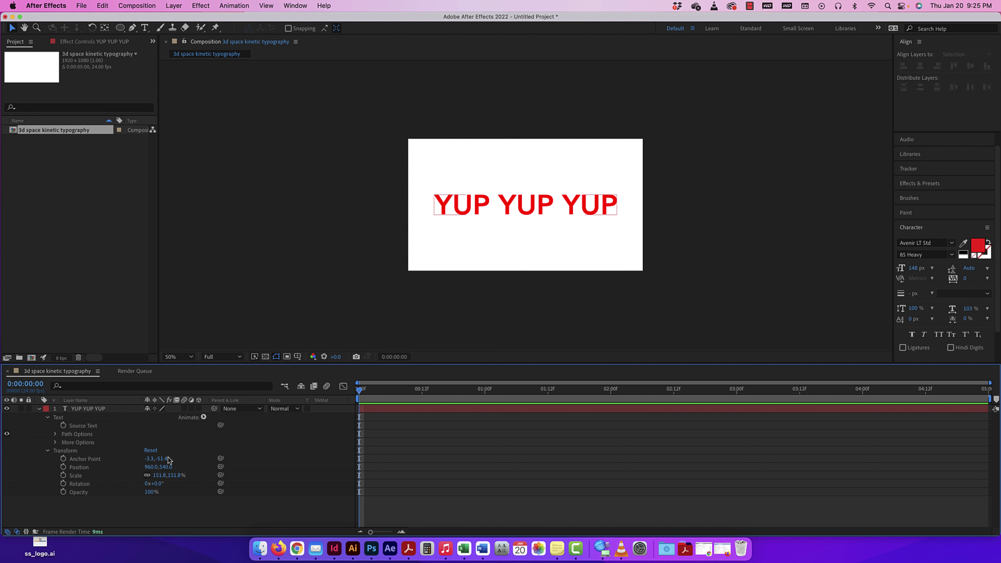
pyautogui.moveTo(158, 468); pyautogui.dragTo(158, 467)
pyautogui.click(147, 475)
pyautogui.moveTo(158, 479)
pyautogui.mouseDown()
pyautogui.moveTo(182, 479)
pyautogui.moveTo(160, 476)
pyautogui.mouseUp()
pyautogui.moveTo(174, 477)
pyautogui.mouseDown()
pyautogui.moveTo(189, 477)
pyautogui.moveTo(173, 477)
pyautogui.mouseUp()
pyautogui.moveTo(156, 458); pyautogui.dragTo(160, 462)
# Step: Make the text layer 3D and try Z values of 5 for Anchor Point, 7 for Position and 143.8% for Scale
pyautogui.click(199, 408)
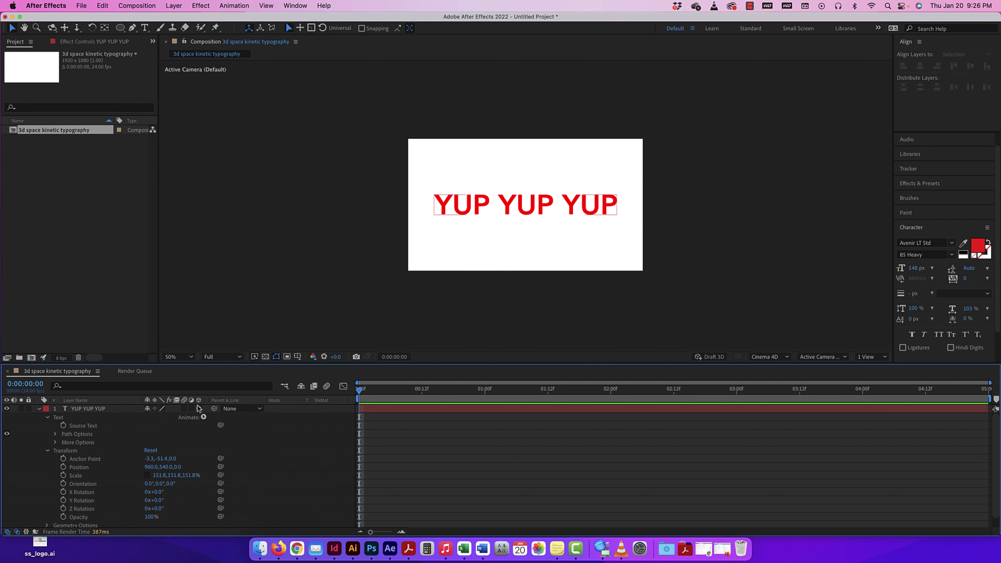
pyautogui.click(526, 199)
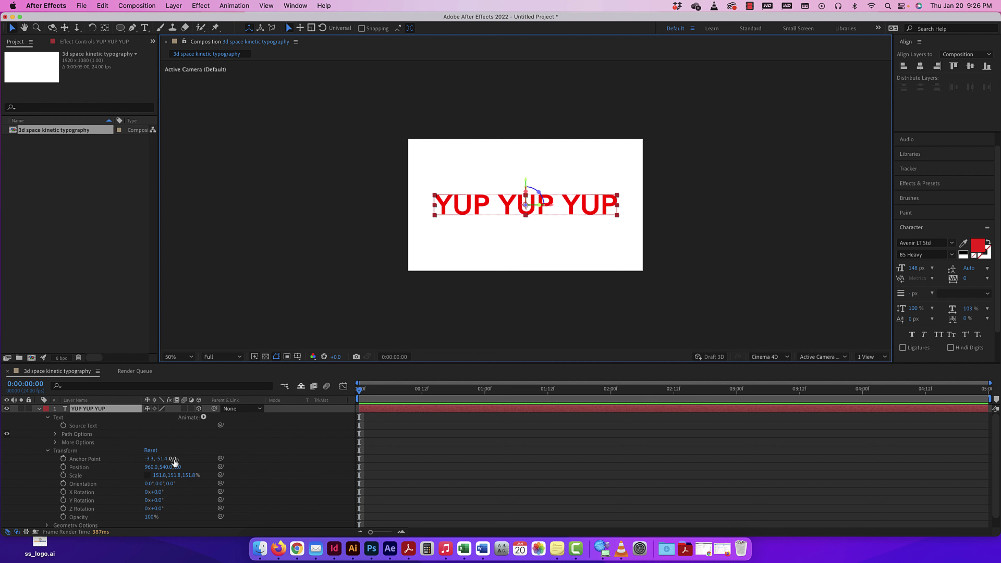
pyautogui.moveTo(174, 459)
pyautogui.mouseDown()
pyautogui.moveTo(252, 461)
pyautogui.moveTo(163, 460)
pyautogui.moveTo(181, 467)
pyautogui.mouseUp()
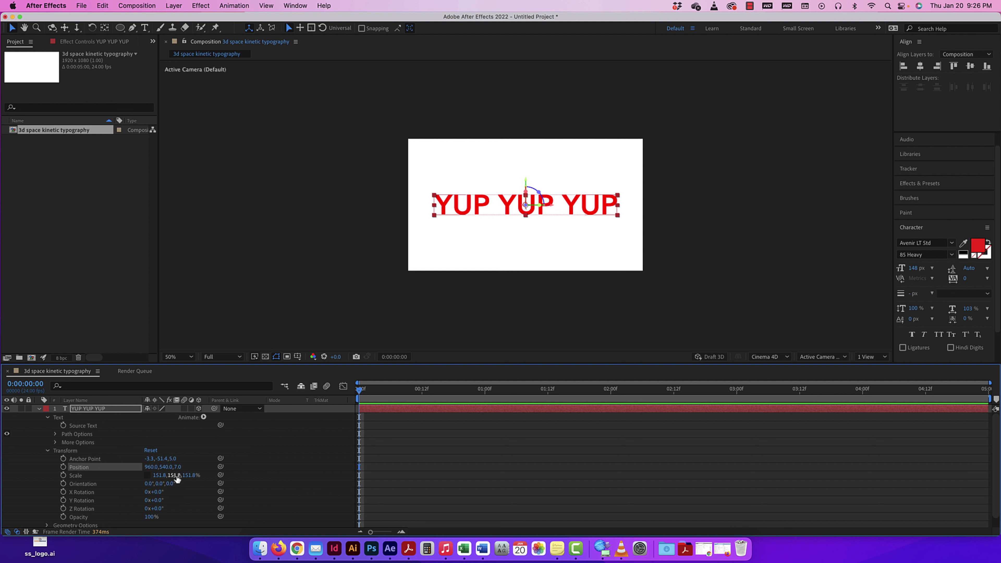
pyautogui.click(195, 476)
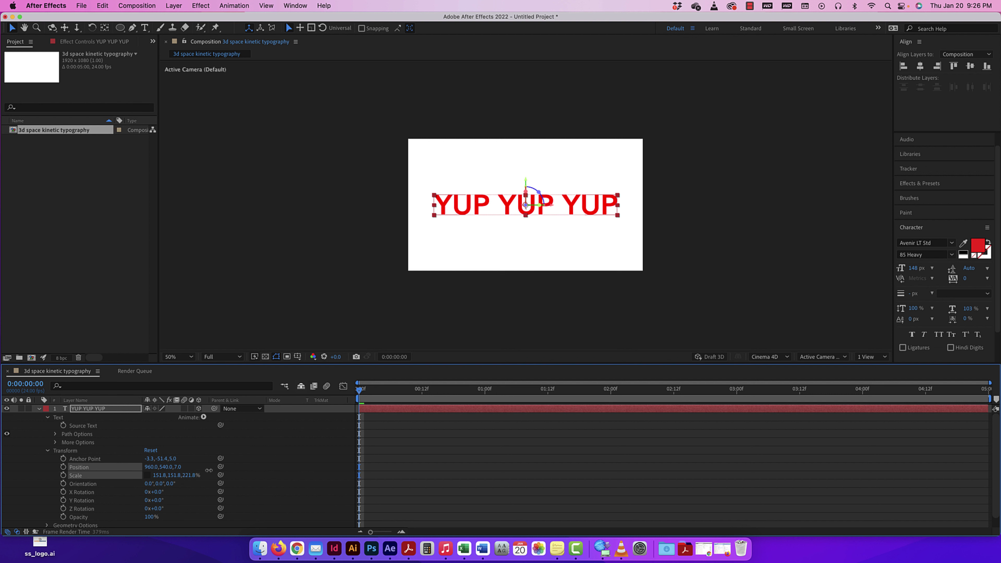
pyautogui.moveTo(195, 475)
pyautogui.mouseDown()
pyautogui.moveTo(158, 472)
pyautogui.moveTo(191, 479)
pyautogui.mouseUp()
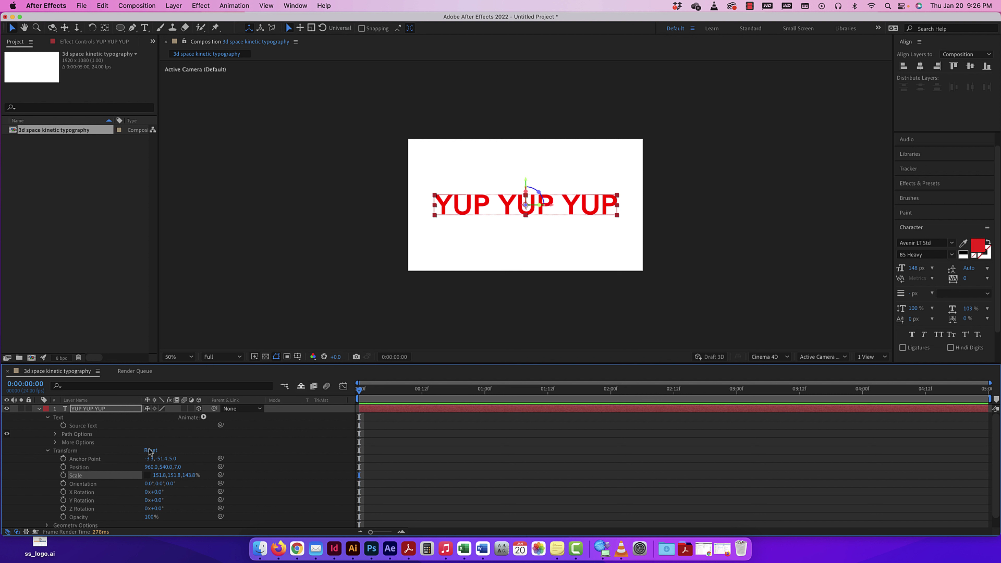
# Step: Reset the text layer's transform properties and set its Y position to 600
pyautogui.click(151, 450)
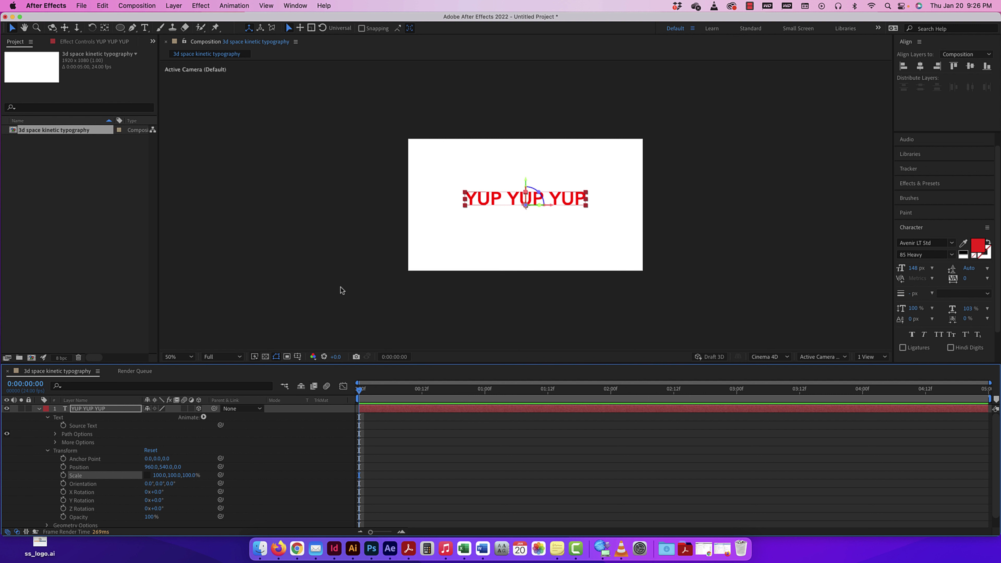
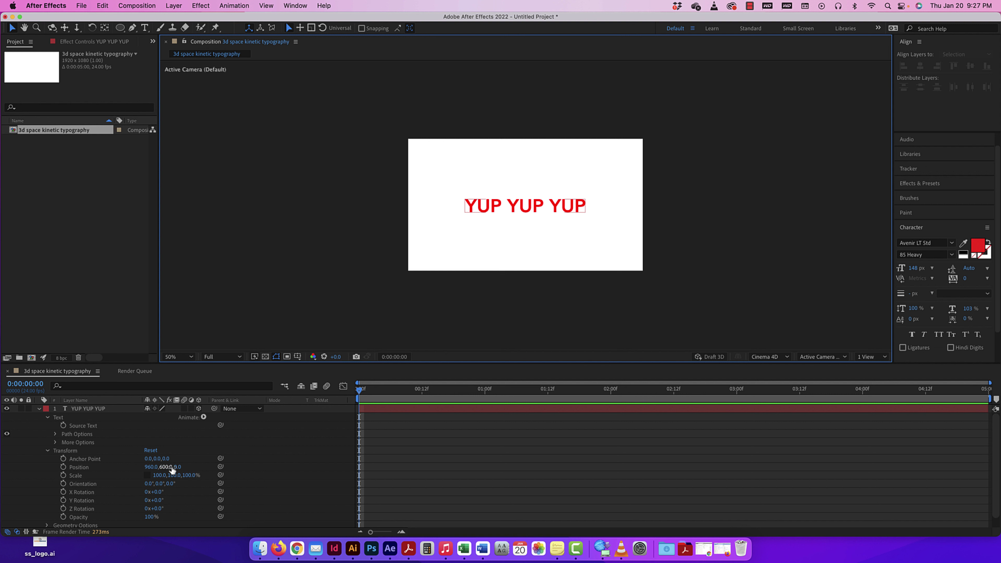
pyautogui.click(668, 319)
# Step: Turn the "YUP YUP YUP" layer back into a 2D layer
pyautogui.click(200, 411)
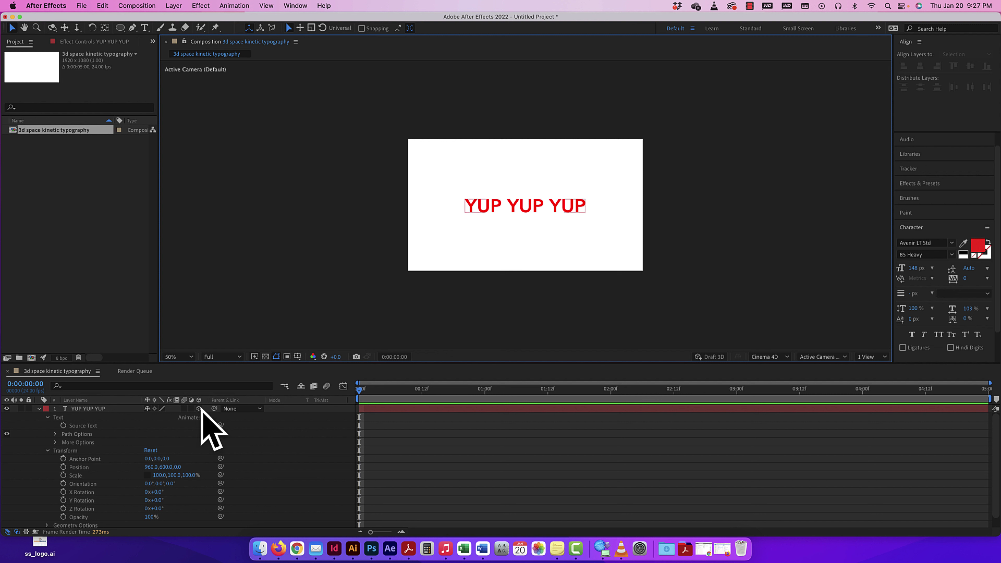
pyautogui.click(199, 410)
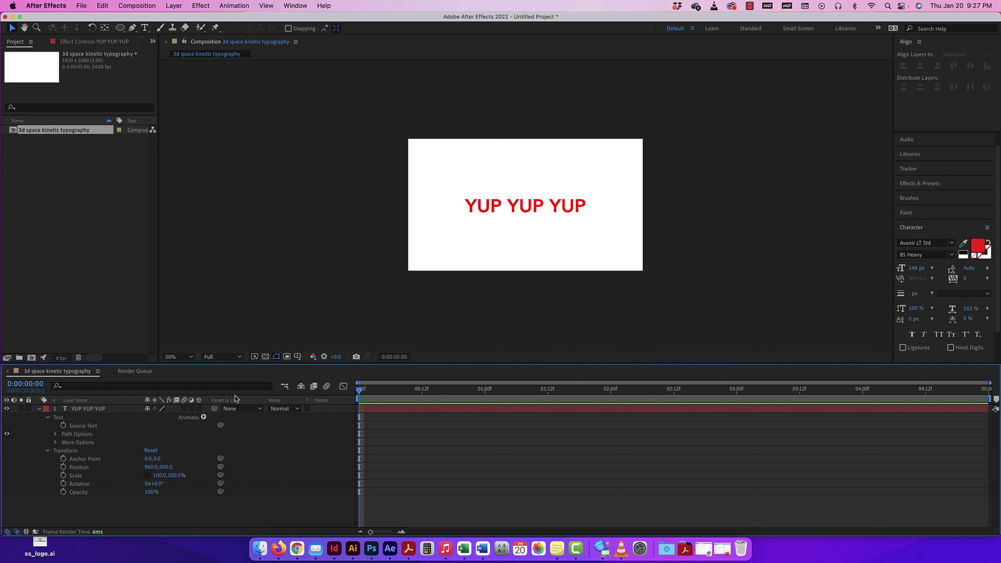
# Step: Make the text layer 3D and show the composition in a two-view layout with Active Camera at 50% magnification
pyautogui.click(199, 409)
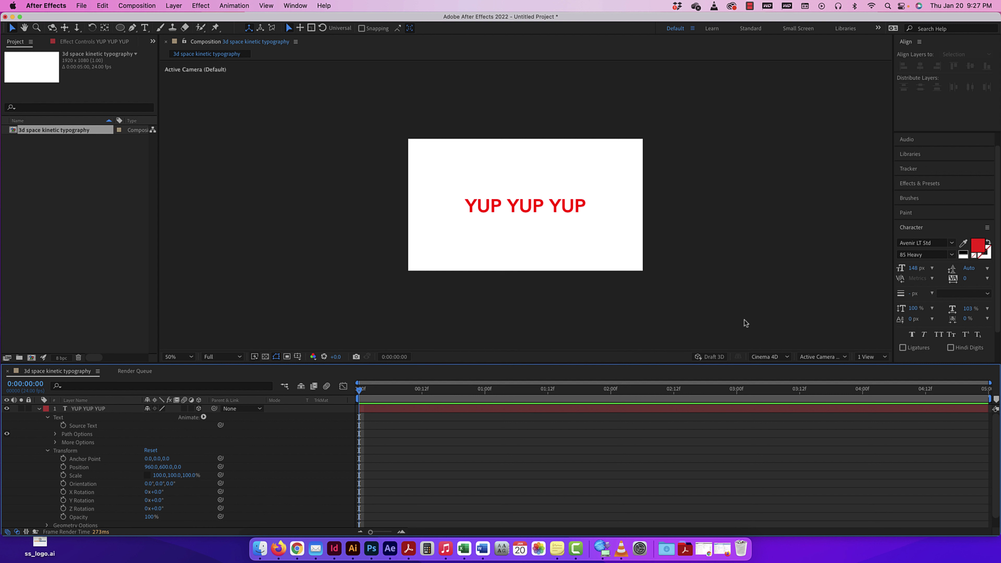
pyautogui.click(839, 358)
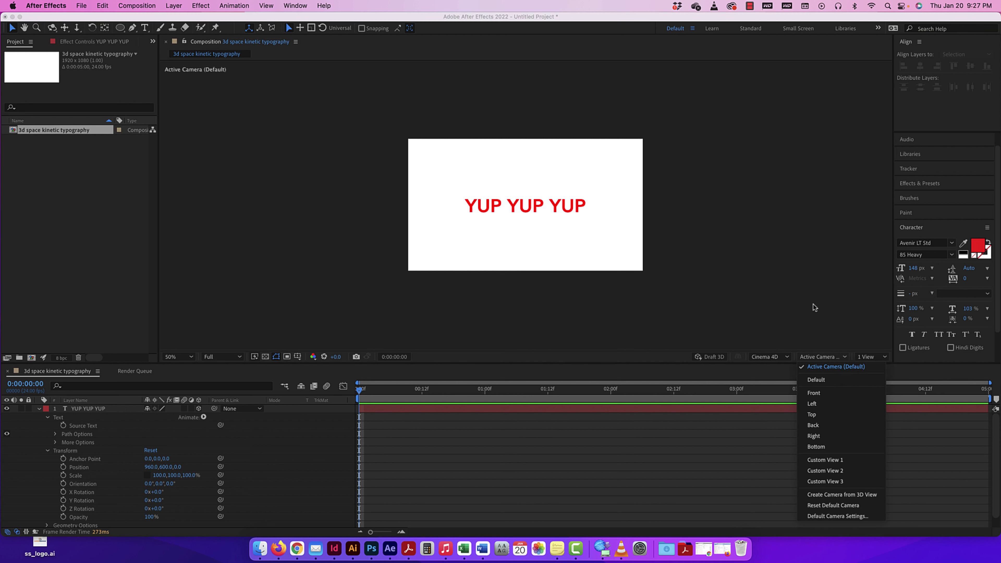
pyautogui.click(821, 332)
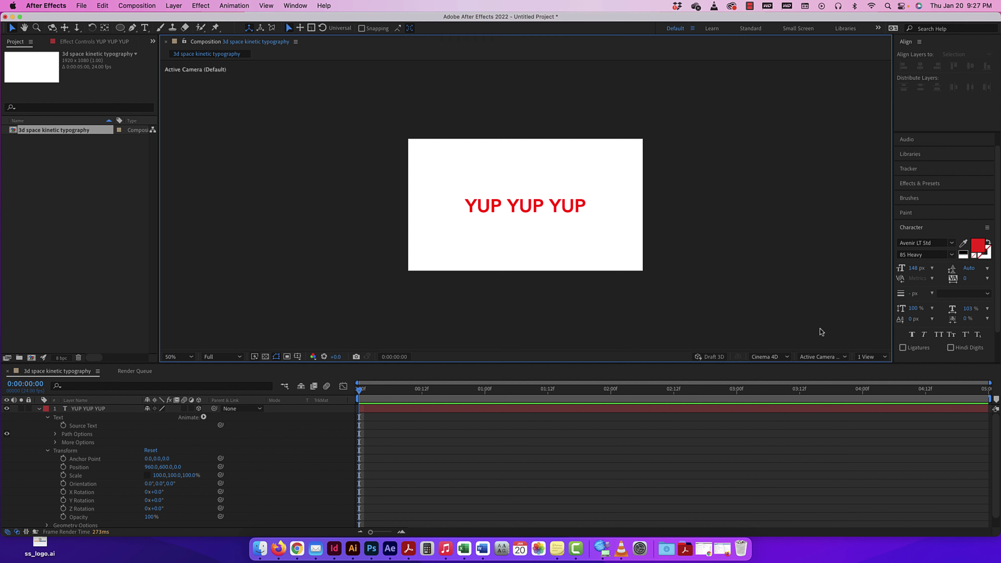
pyautogui.click(876, 357)
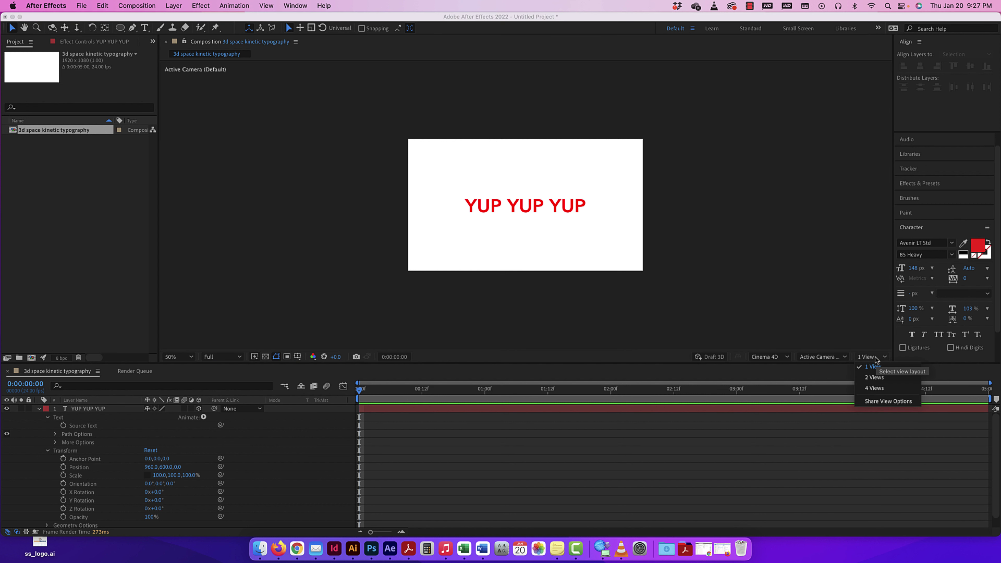
pyautogui.click(878, 380)
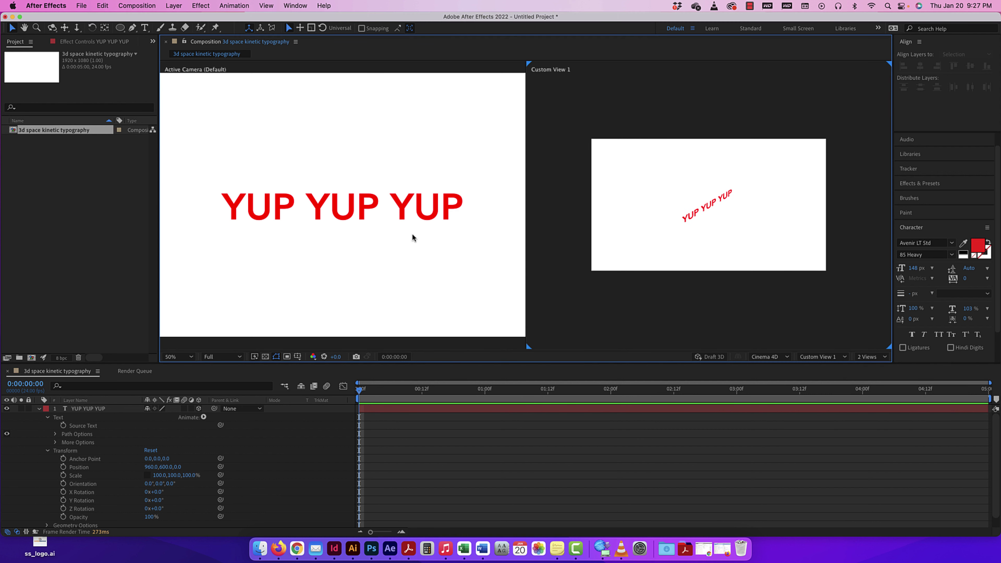
pyautogui.click(397, 135)
pyautogui.press(',')
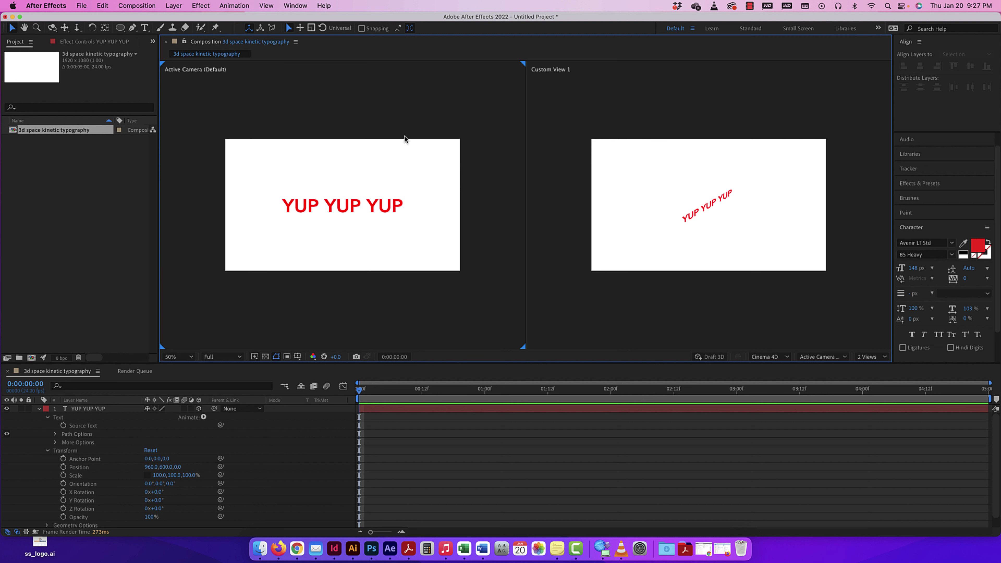
pyautogui.click(700, 92)
pyautogui.click(329, 244)
pyautogui.scroll(-2, 352, 248)
pyautogui.scroll(4, 352, 248)
pyautogui.scroll(-2, 369, 247)
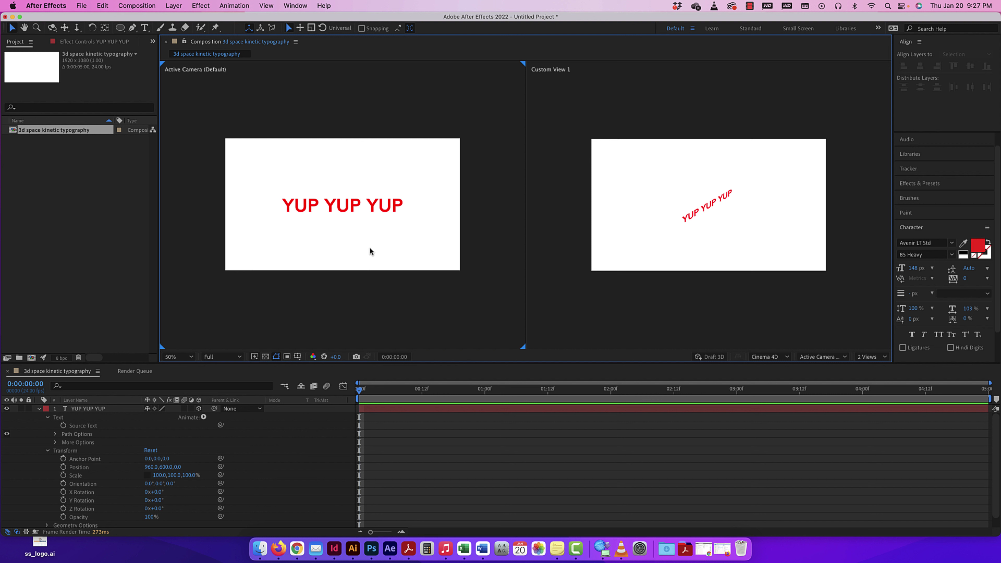
pyautogui.click(781, 264)
pyautogui.scroll(3, 781, 262)
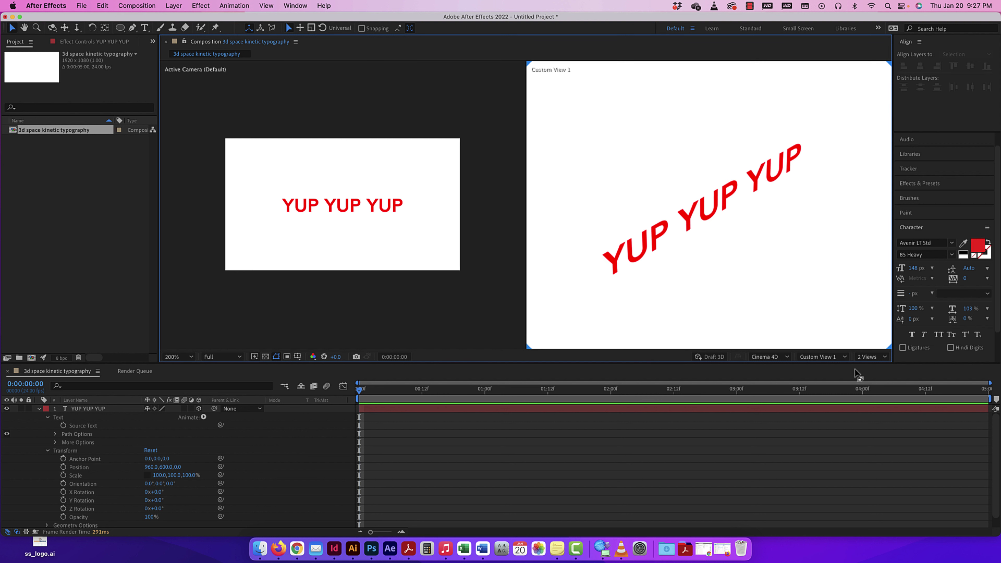
# Step: Try Custom View 2, Custom View 3, Back and Top for the second view, and return it to Custom View 1 at 50%
pyautogui.click(822, 356)
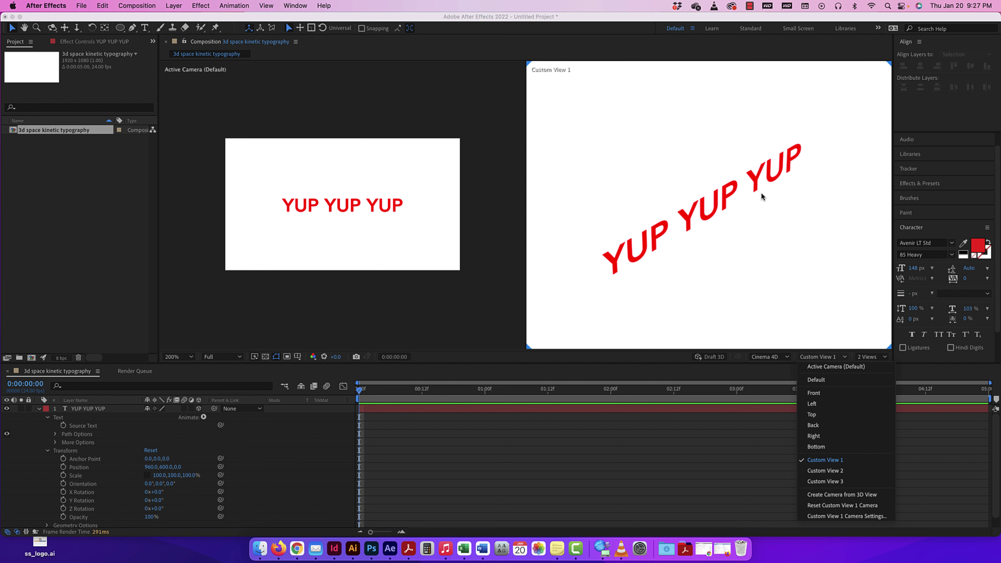
pyautogui.click(835, 471)
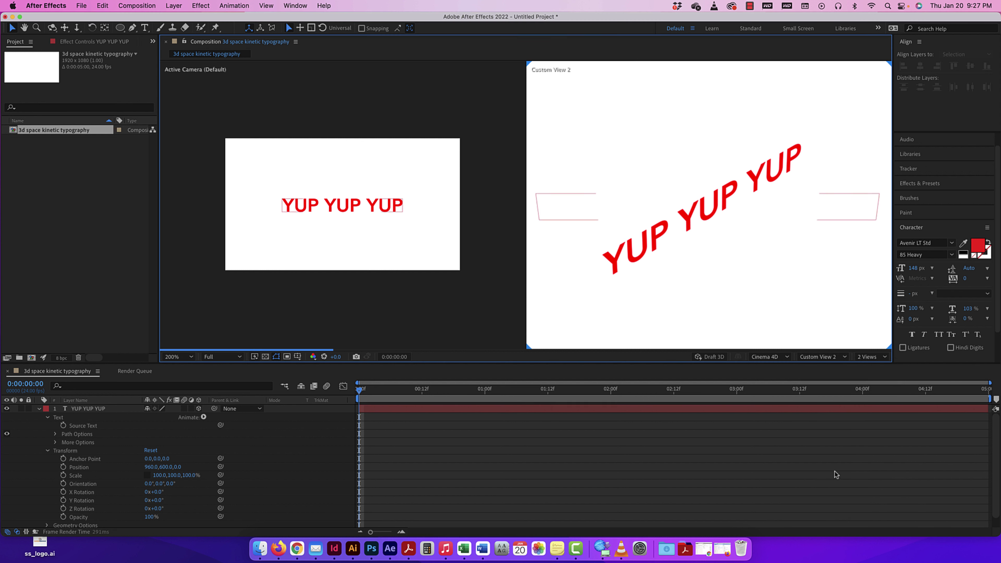
pyautogui.click(820, 356)
pyautogui.click(828, 481)
pyautogui.click(823, 355)
pyautogui.click(815, 425)
pyautogui.click(820, 357)
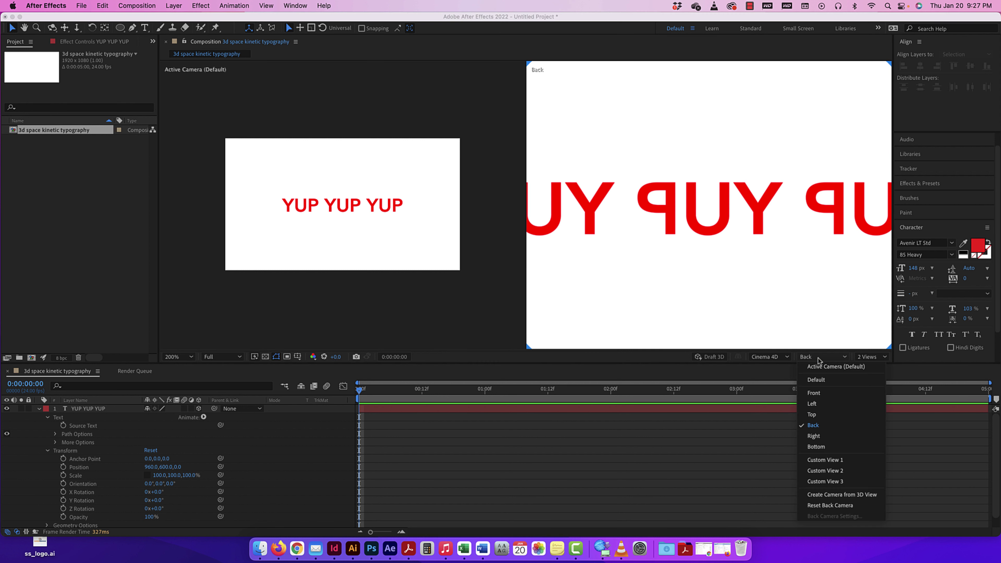
pyautogui.click(821, 414)
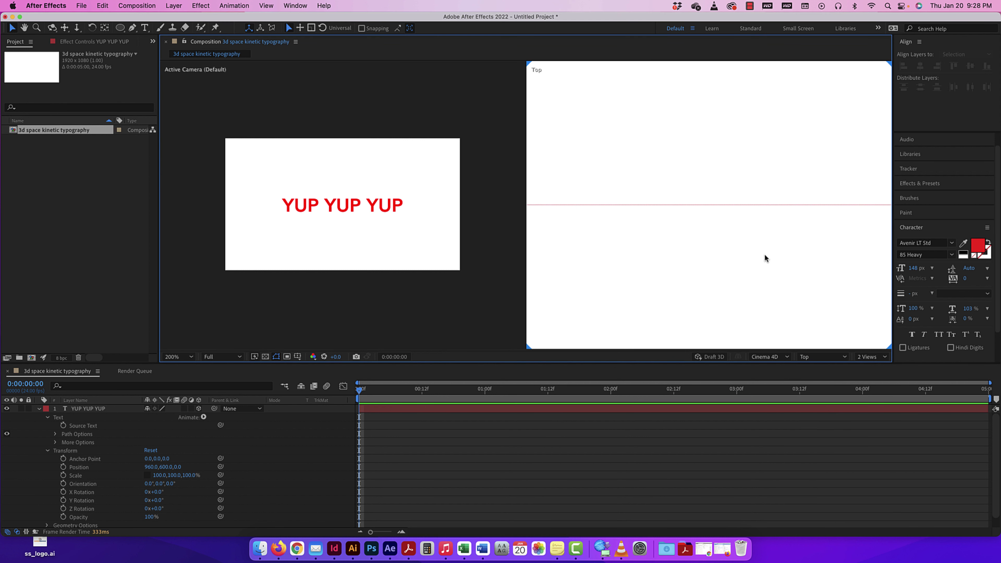
pyautogui.click(818, 359)
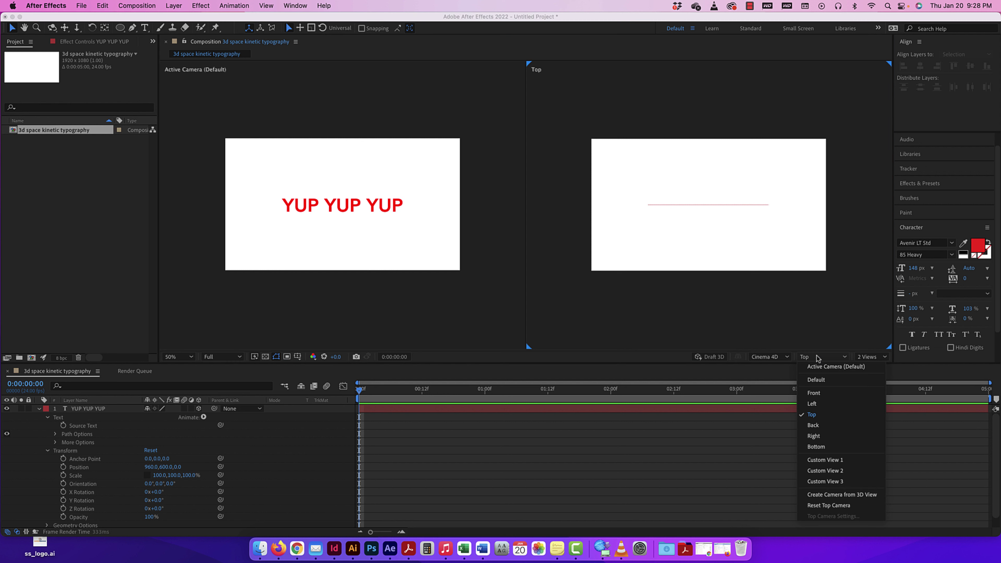
pyautogui.click(824, 462)
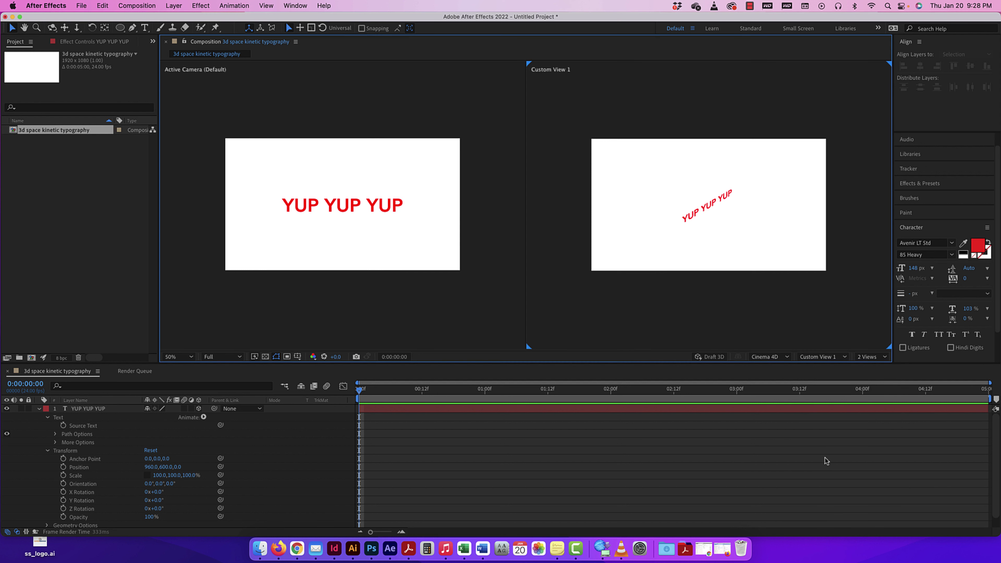
# Step: Select the "YUP YUP YUP" text layer and raise its Z Scale to 597%
pyautogui.click(681, 226)
pyautogui.click(338, 202)
pyautogui.moveTo(189, 478); pyautogui.dragTo(260, 477)
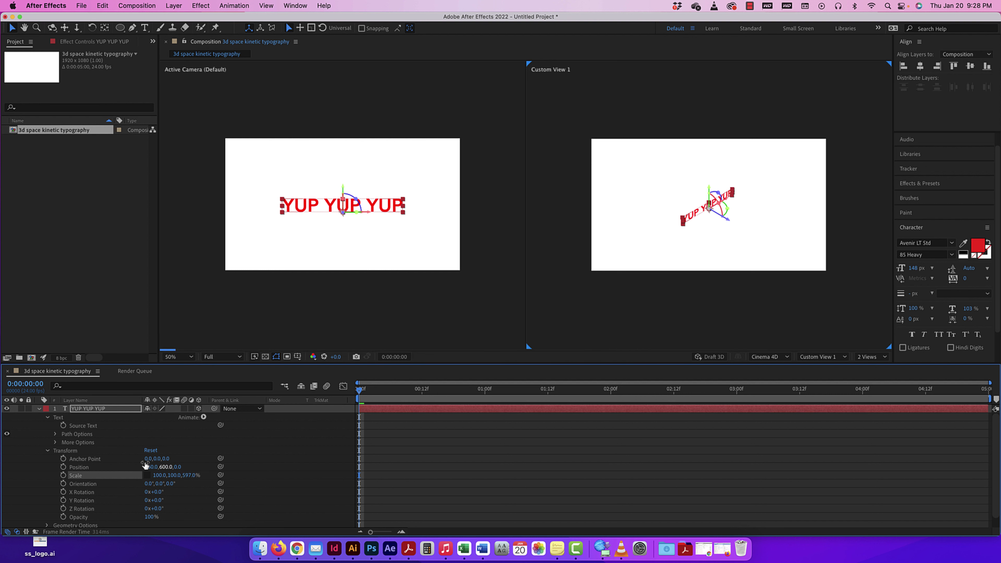
pyautogui.moveTo(177, 468)
pyautogui.mouseDown()
pyautogui.moveTo(155, 461)
pyautogui.moveTo(180, 463)
pyautogui.moveTo(170, 459)
pyautogui.mouseUp()
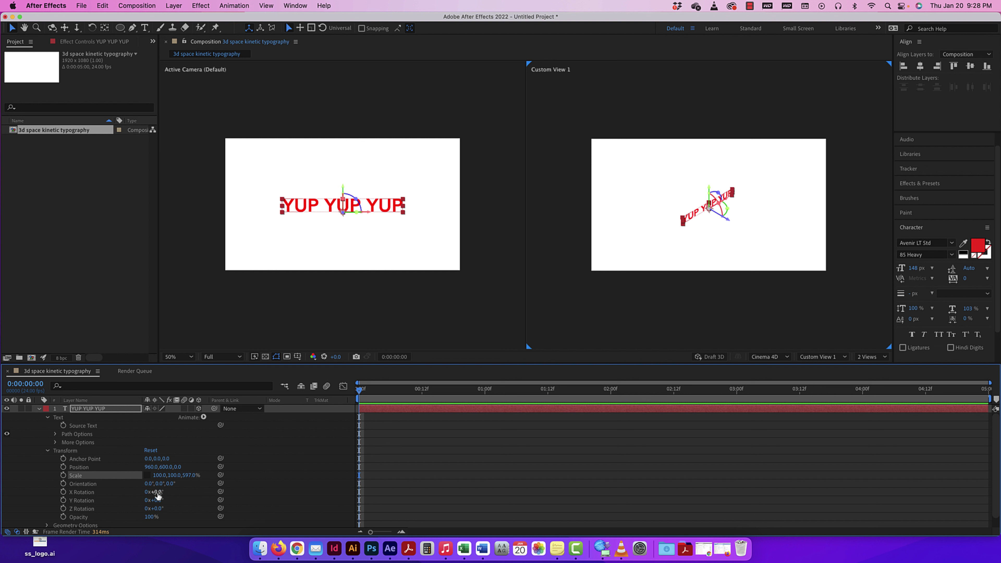
# Step: Start animating the text layer's X Rotation with a keyframe of 90° at 0:00:00:00
pyautogui.moveTo(156, 493); pyautogui.dragTo(189, 498)
pyautogui.press('super+z')
pyautogui.click(64, 492)
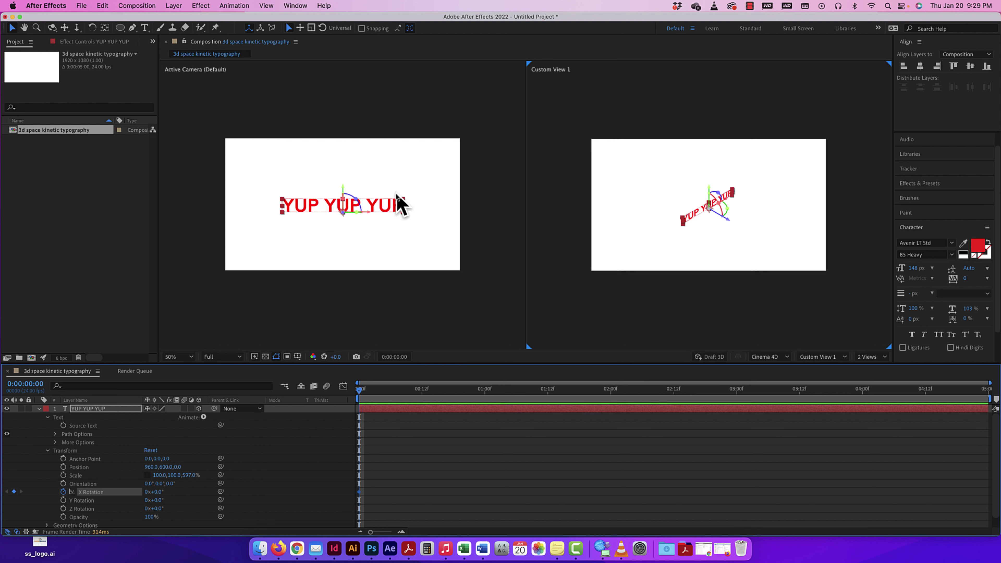
pyautogui.moveTo(361, 390)
pyautogui.mouseDown()
pyautogui.moveTo(417, 390)
pyautogui.moveTo(351, 394)
pyautogui.mouseUp()
pyautogui.moveTo(157, 493); pyautogui.dragTo(192, 496)
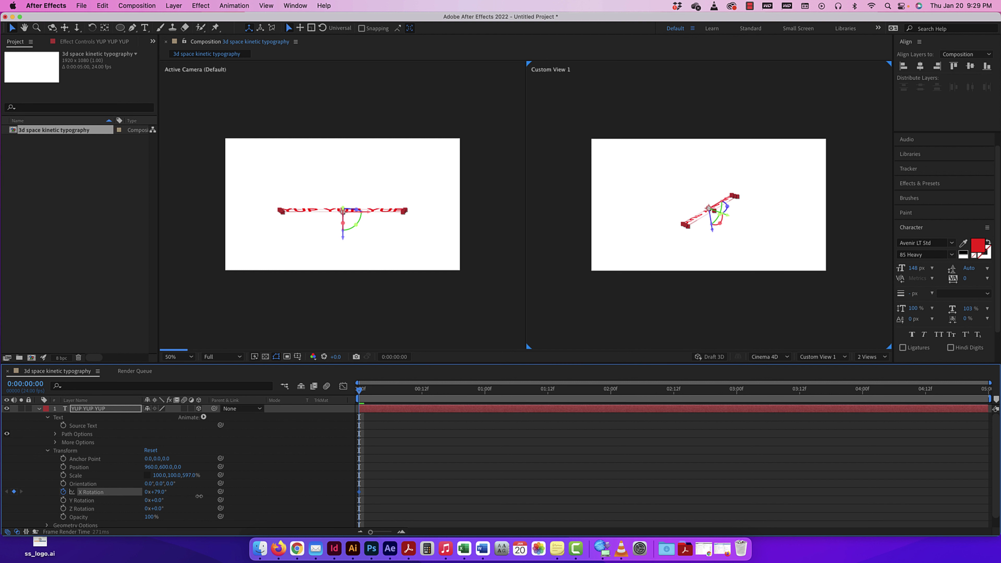
pyautogui.click(158, 493)
pyautogui.press('Return')
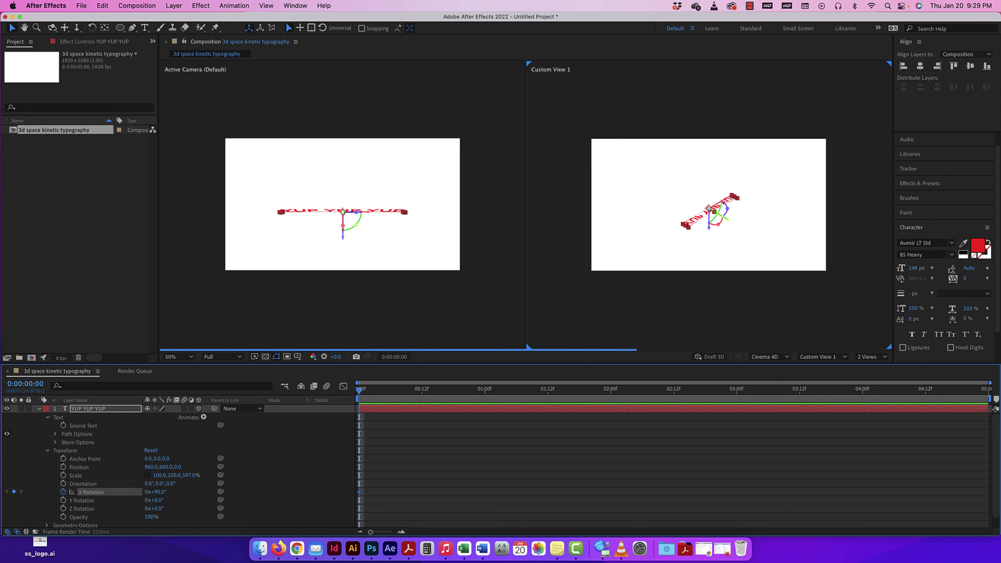
# Step: Add an X Rotation keyframe of 0° to the text layer at 0:00:00:12
pyautogui.moveTo(364, 389); pyautogui.dragTo(422, 390)
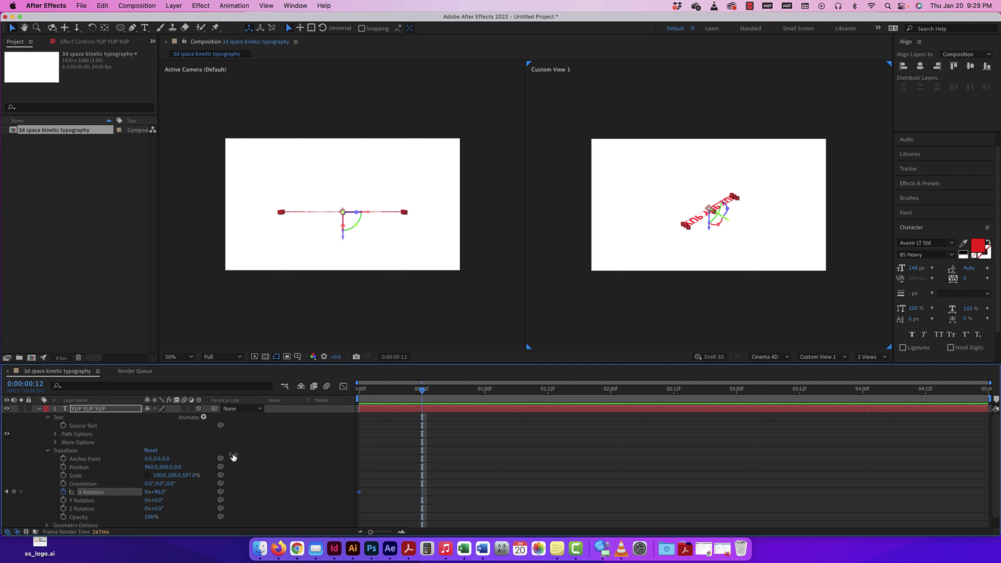
pyautogui.click(158, 493)
pyautogui.write('0')
pyautogui.press('Return')
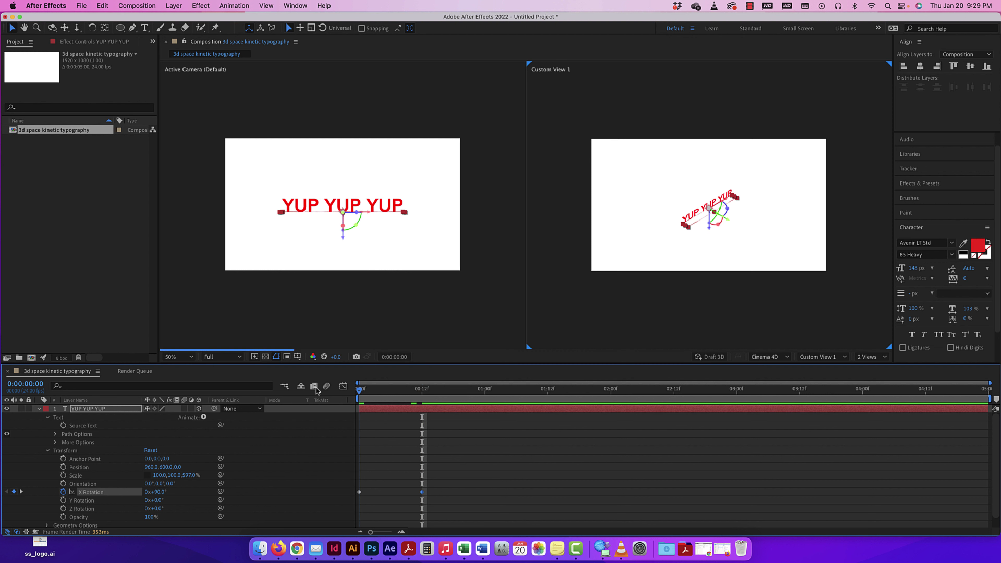
# Step: Lower the preview resolution to Half, play back the X Rotation animation and return to the first frame
pyautogui.press('space')
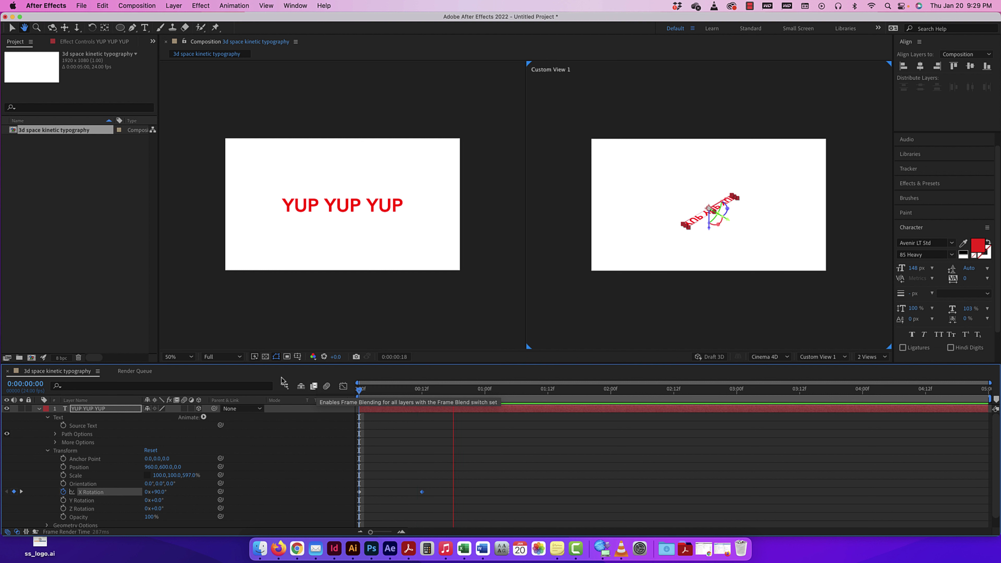
pyautogui.press('space')
pyautogui.click(222, 356)
pyautogui.click(216, 391)
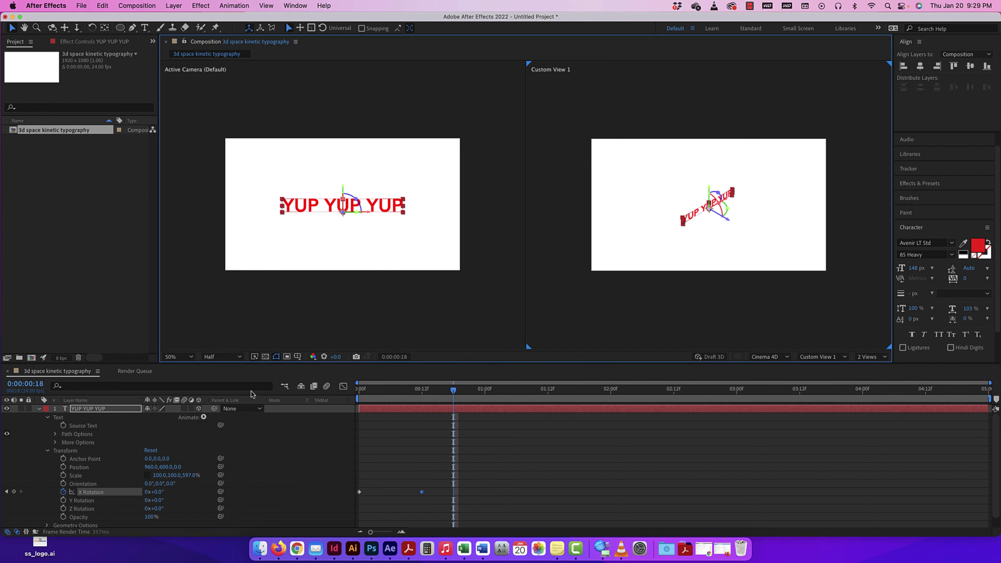
pyautogui.press('space')
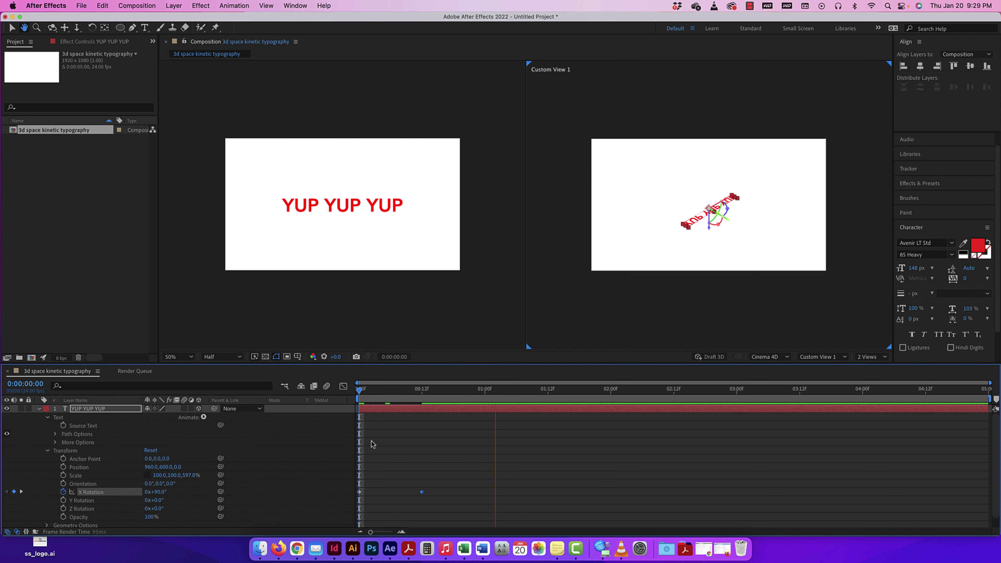
pyautogui.press('space')
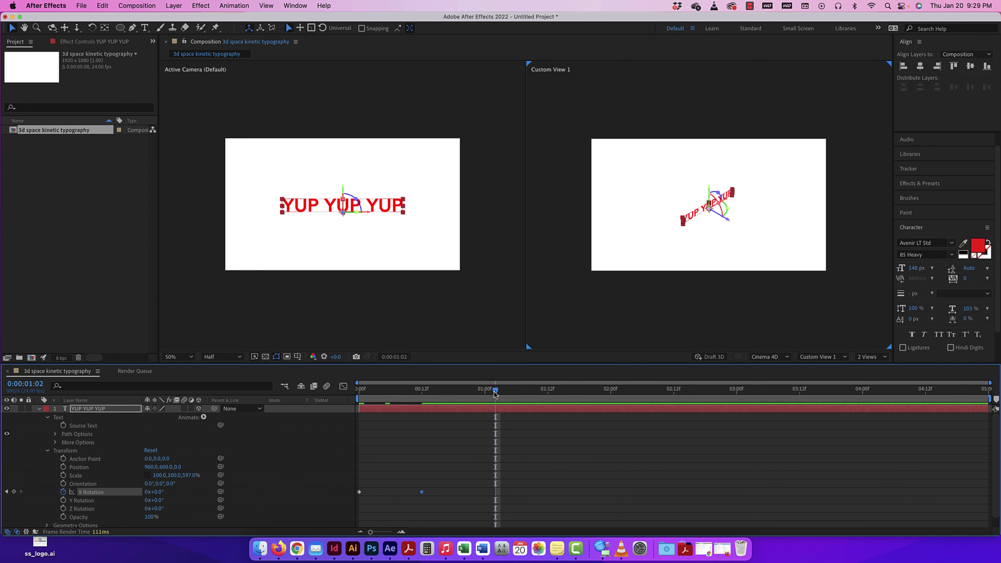
pyautogui.moveTo(495, 391); pyautogui.dragTo(316, 386)
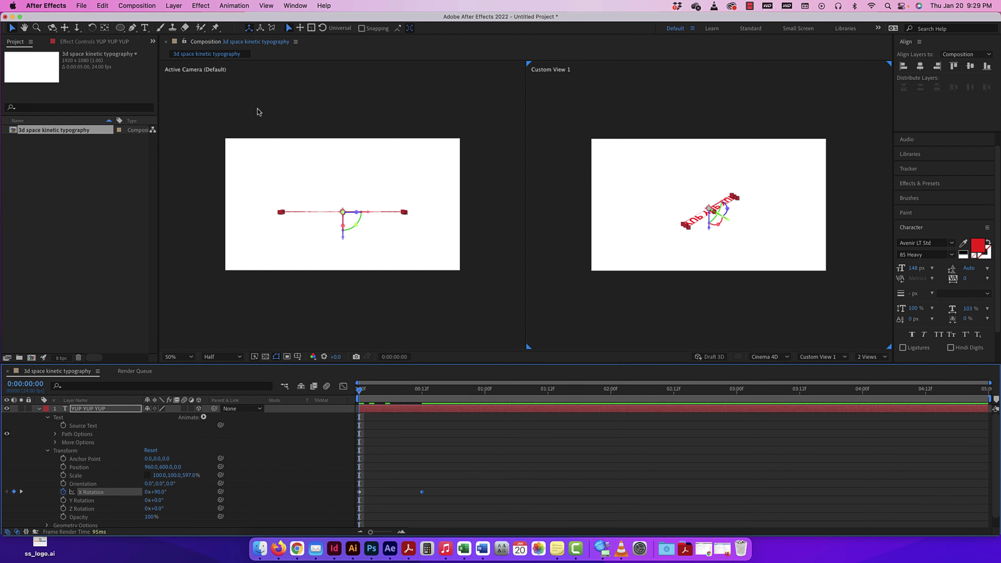
pyautogui.scroll(2, 342, 213)
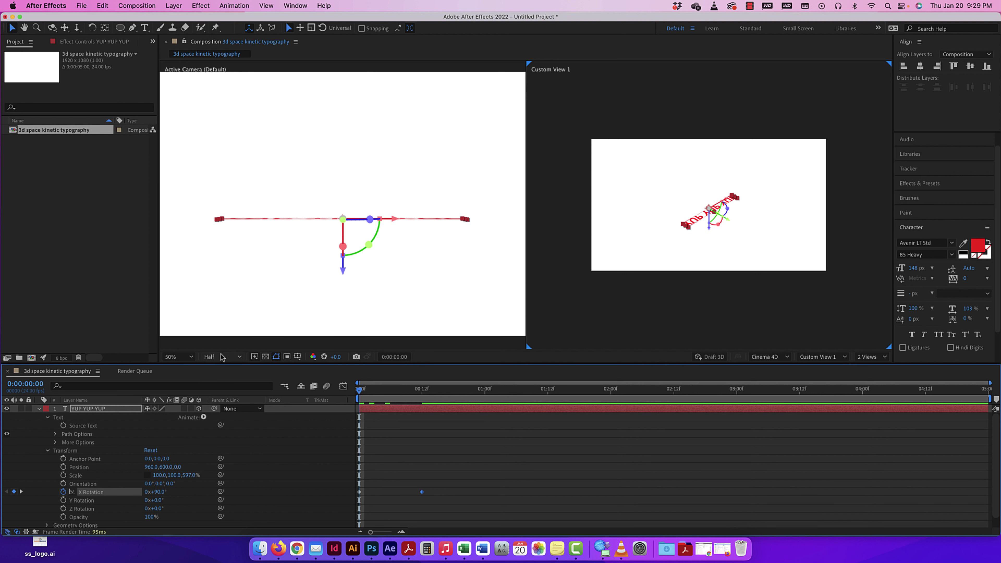
pyautogui.click(240, 358)
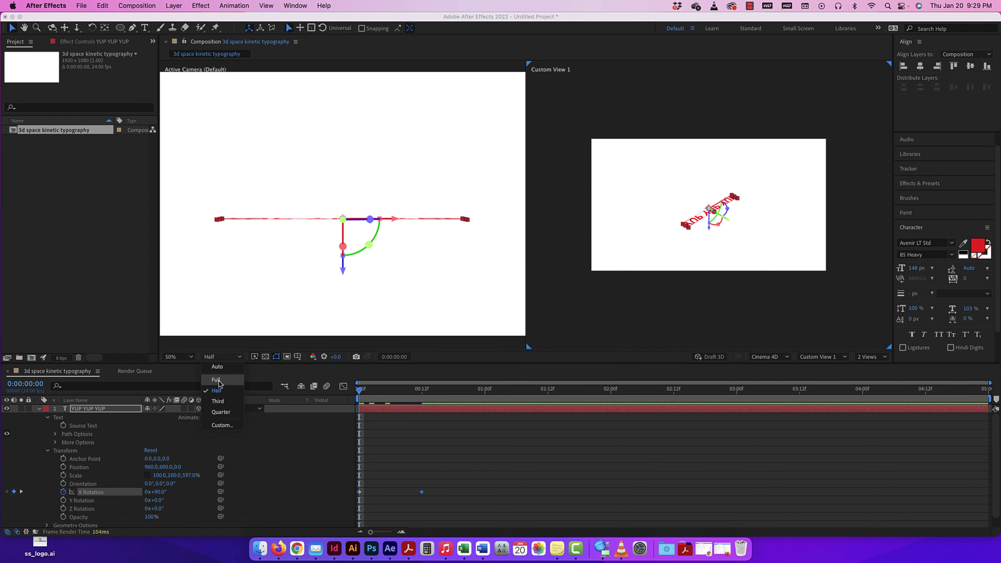
pyautogui.click(429, 410)
pyautogui.click(440, 246)
pyautogui.press(',')
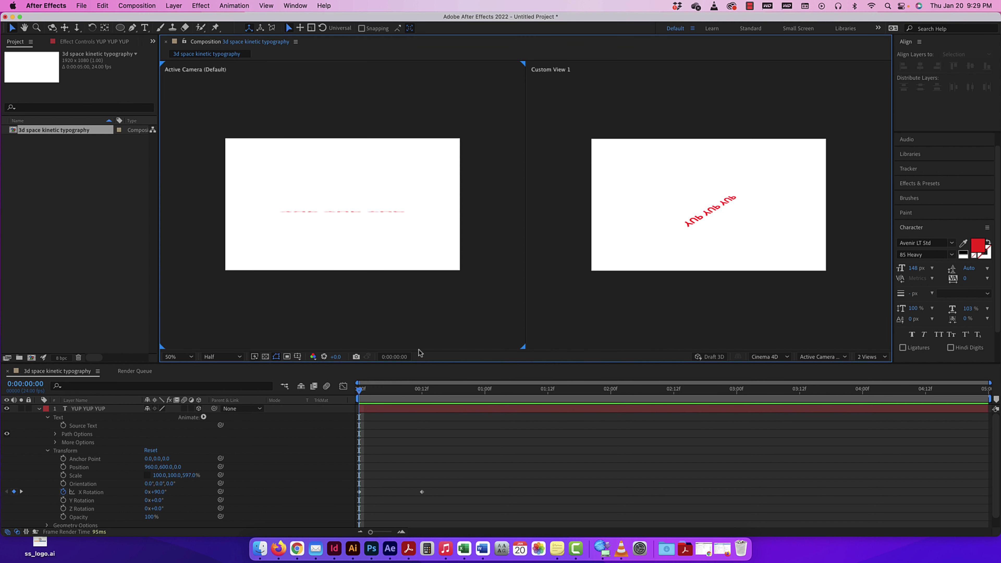
# Step: Animate the text layer's Y Rotation from 0° at 0:00:00:12 to -90° at 0:00:01:00
pyautogui.moveTo(362, 391); pyautogui.dragTo(422, 390)
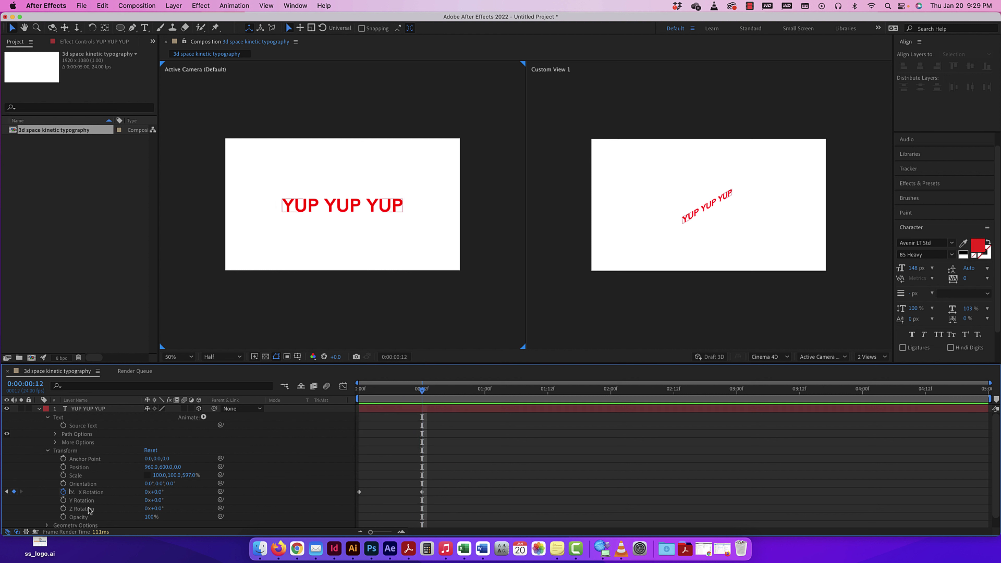
pyautogui.click(63, 500)
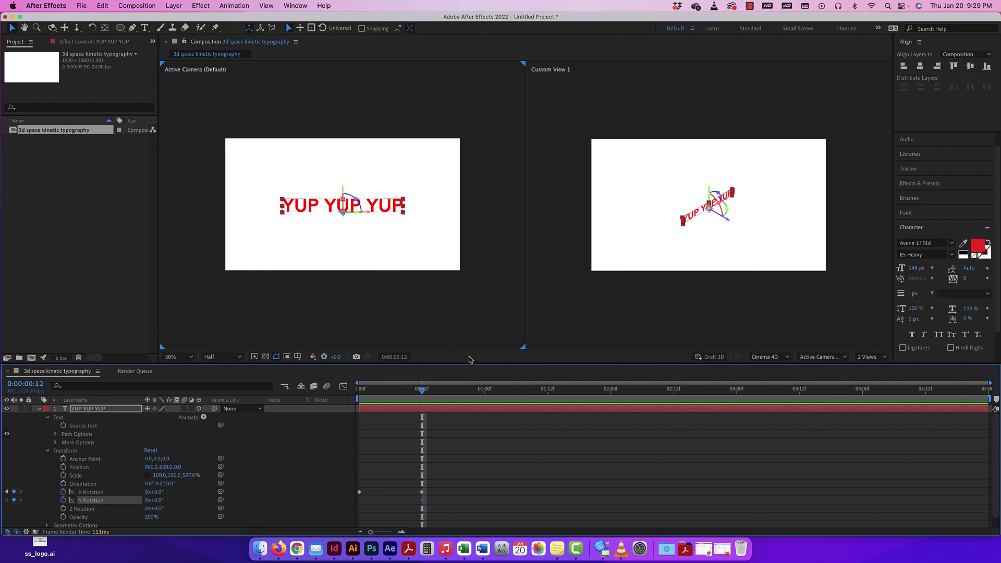
pyautogui.moveTo(422, 392); pyautogui.dragTo(485, 392)
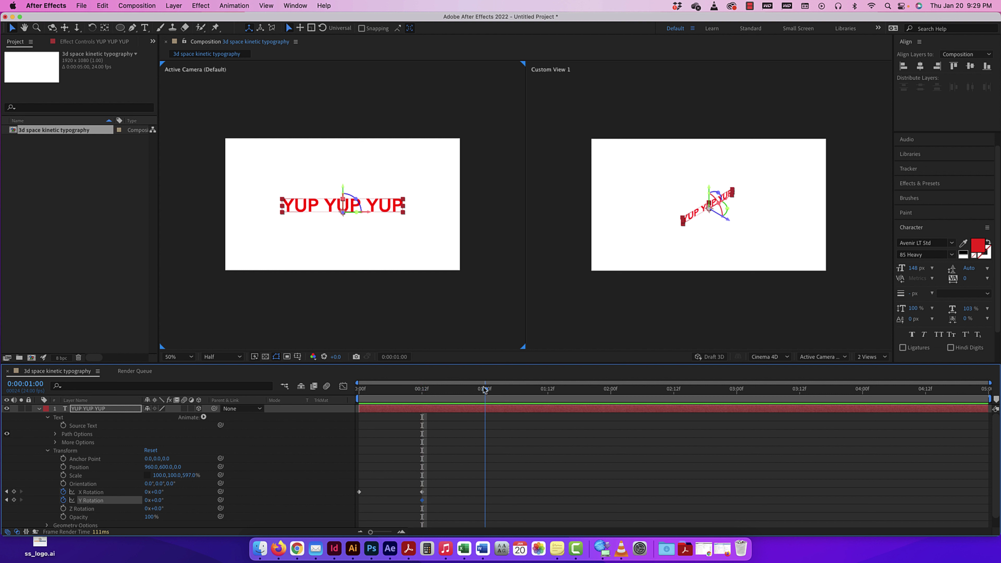
pyautogui.moveTo(158, 500); pyautogui.dragTo(114, 500)
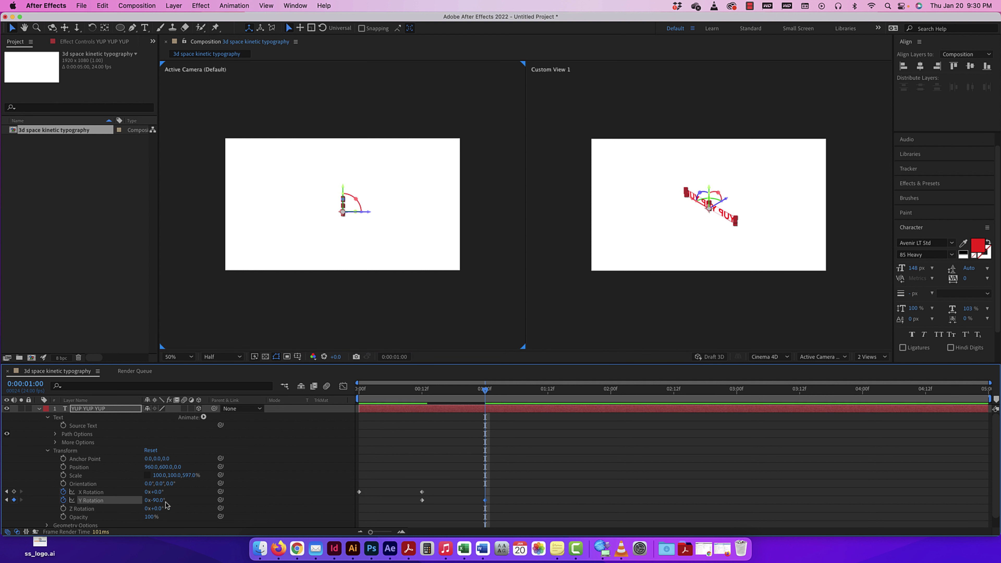
# Step: Play back the combined X and Y rotation animation and return to 0:00:00:12
pyautogui.moveTo(485, 389); pyautogui.dragTo(297, 395)
pyautogui.press('space')
pyautogui.press('space')
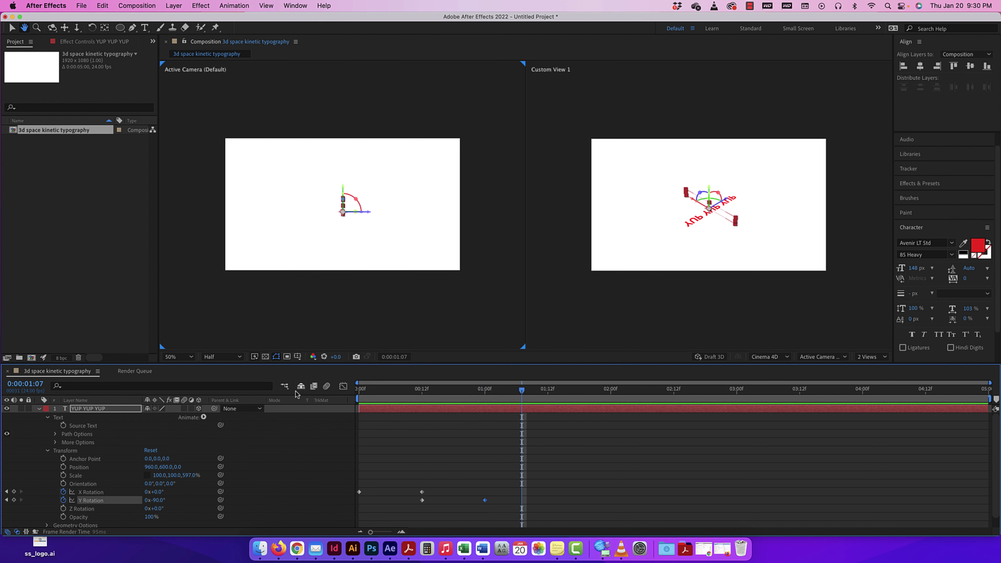
pyautogui.moveTo(522, 394); pyautogui.dragTo(438, 393)
pyautogui.moveTo(440, 391)
pyautogui.mouseDown()
pyautogui.moveTo(360, 394)
pyautogui.moveTo(422, 391)
pyautogui.mouseUp()
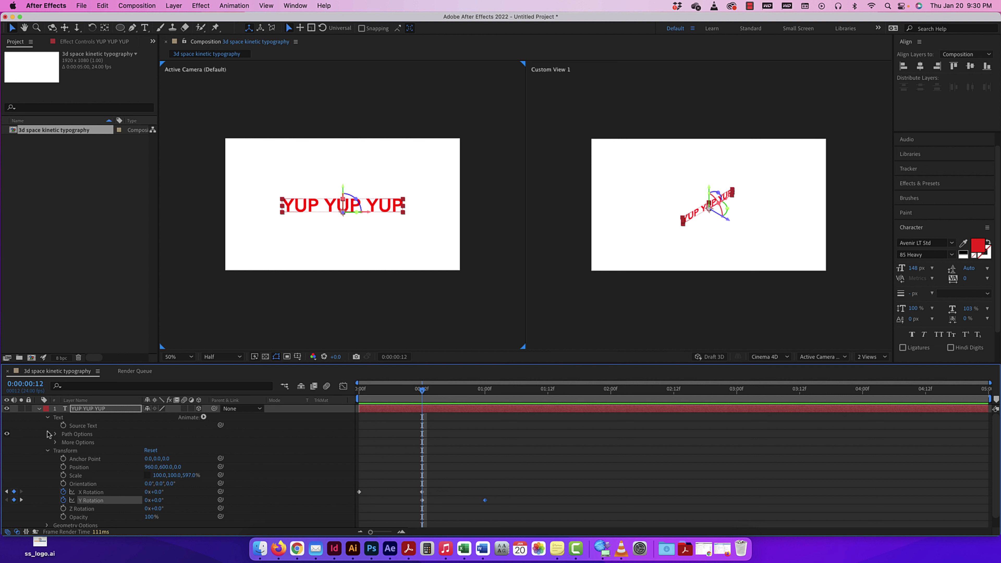
# Step: Duplicate the YUP YUP YUP text layer and hide the original layer
pyautogui.click(37, 409)
pyautogui.press('super+d')
pyautogui.click(38, 409)
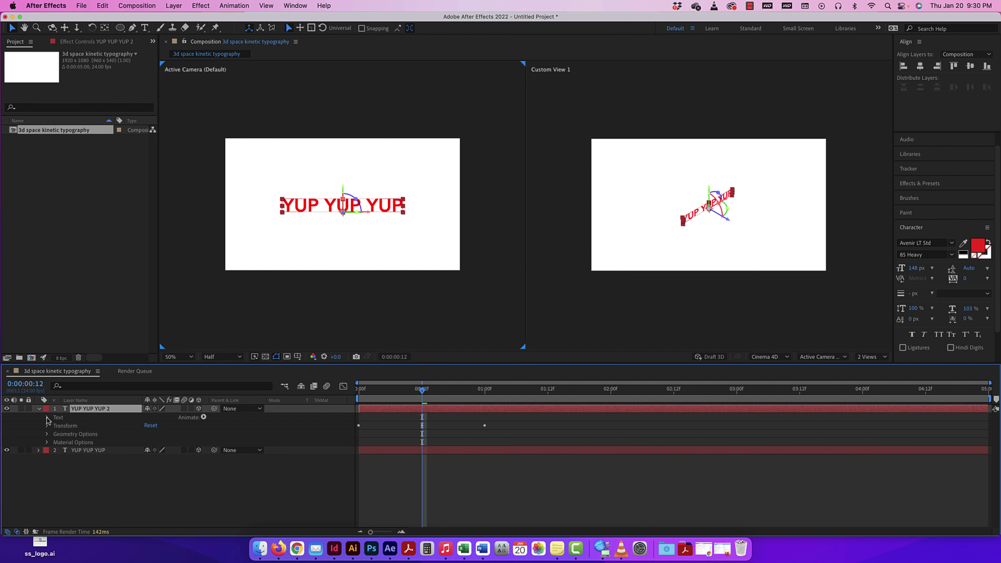
pyautogui.click(6, 450)
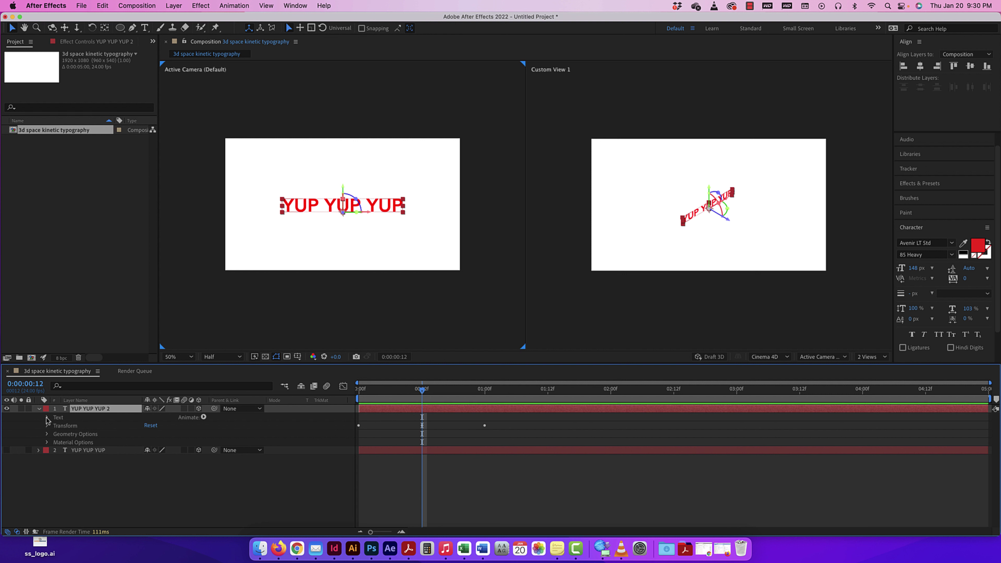
# Step: Reset the duplicate layer's transform and delete all its X and Y Rotation keyframes
pyautogui.click(47, 427)
pyautogui.click(151, 426)
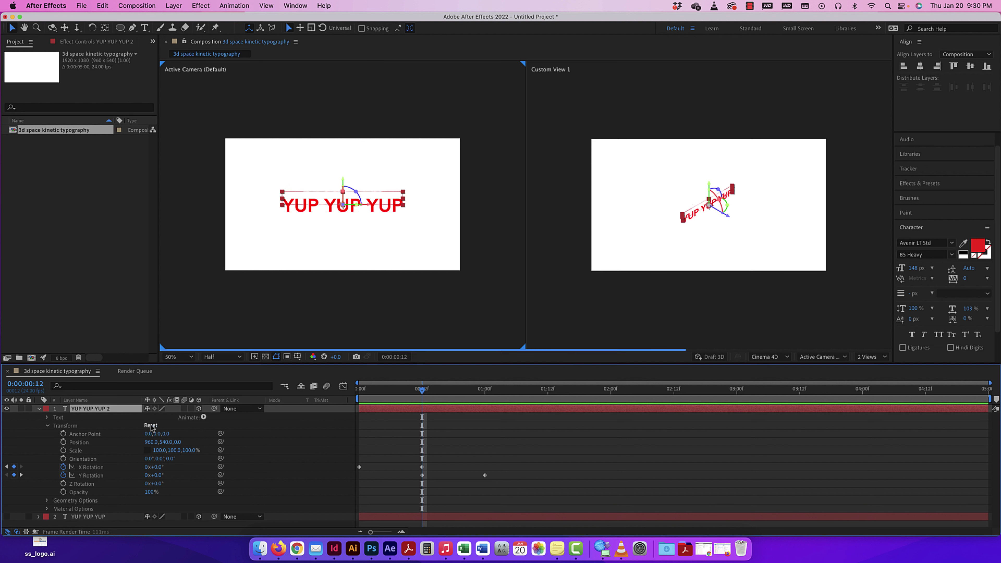
pyautogui.moveTo(512, 456); pyautogui.dragTo(352, 505)
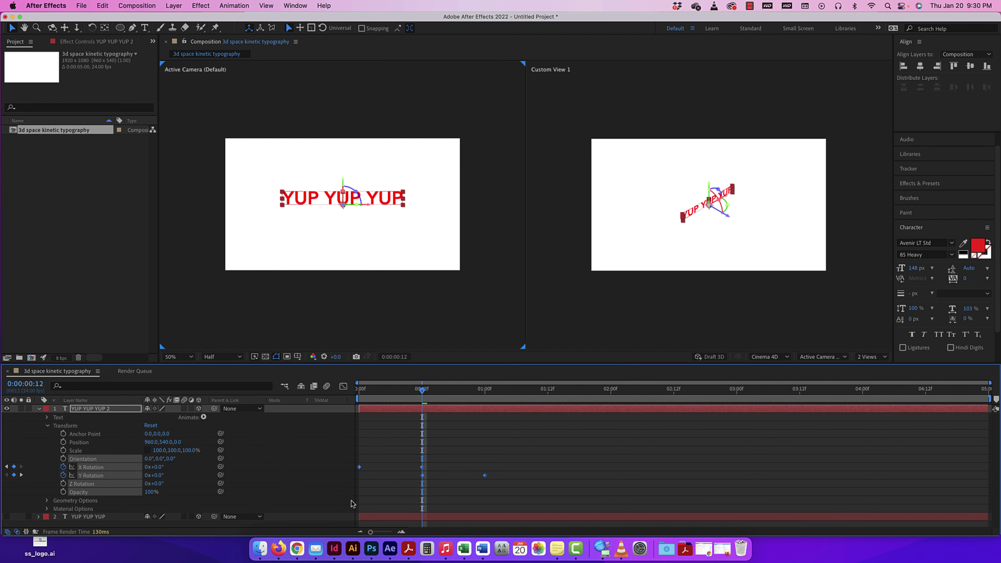
pyautogui.press('Delete')
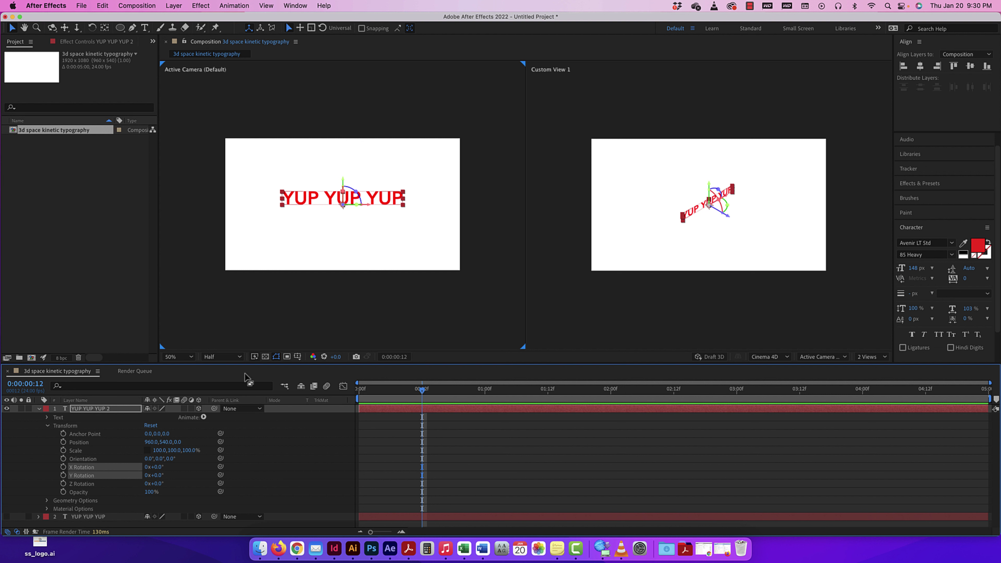
# Step: Enable Per-character 3D on the duplicated text layer and collapse its transform properties
pyautogui.click(204, 418)
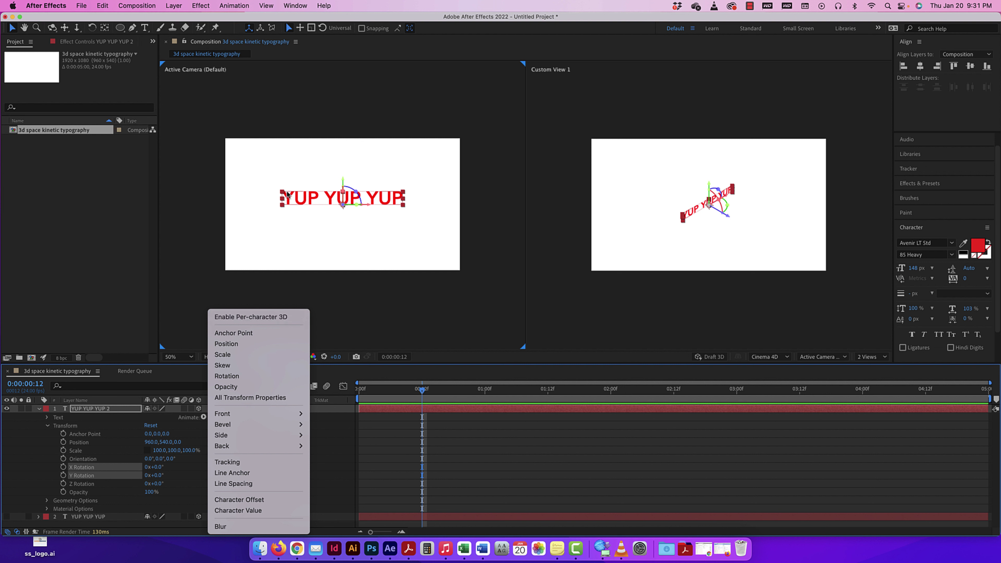
pyautogui.click(251, 317)
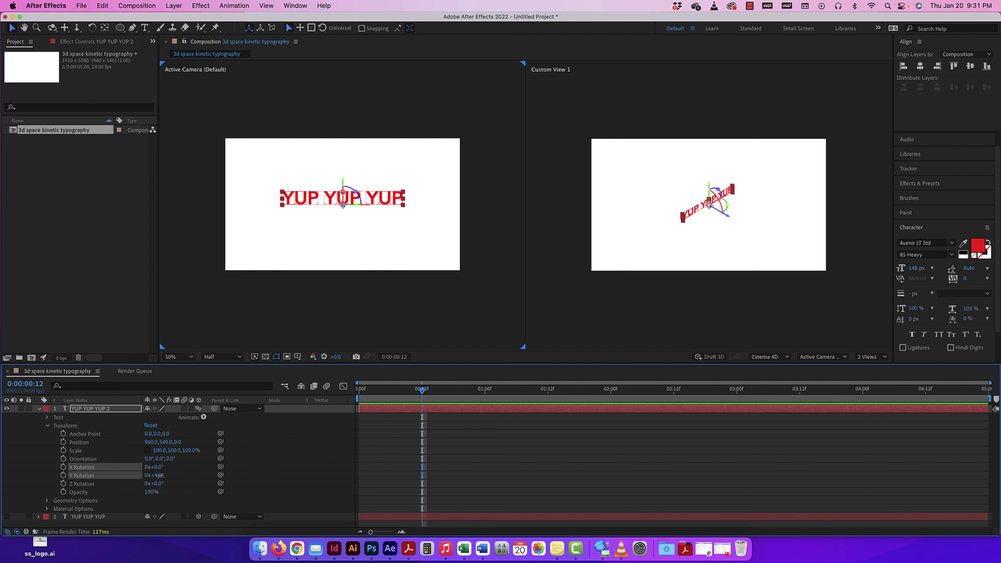
pyautogui.moveTo(157, 475)
pyautogui.mouseDown()
pyautogui.moveTo(191, 476)
pyautogui.moveTo(161, 467)
pyautogui.mouseUp()
pyautogui.click(46, 426)
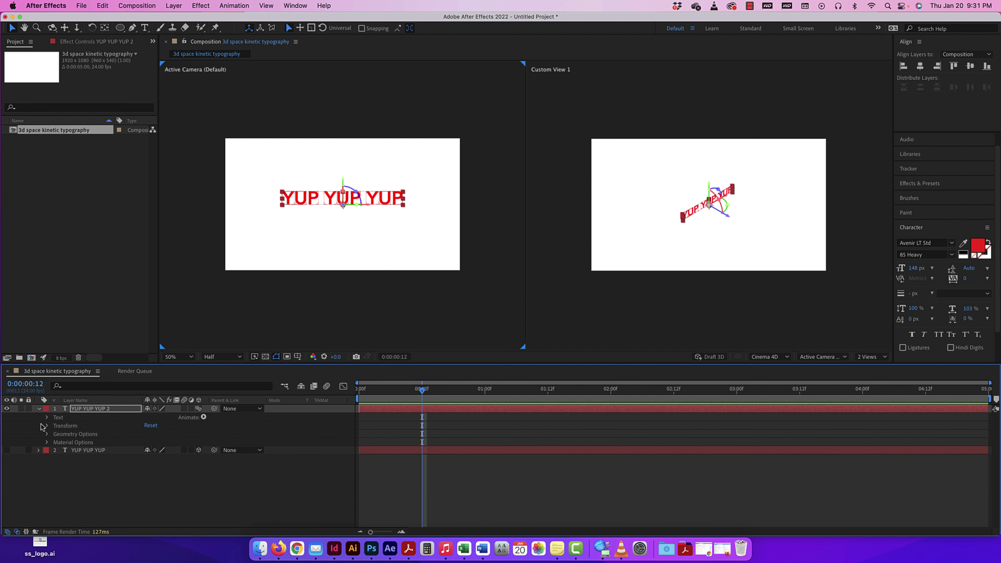
# Step: Add a Position text animator to the duplicated layer and expand its Range Selector, leaving the position offset at 0, 0, 0
pyautogui.click(47, 417)
pyautogui.click(204, 417)
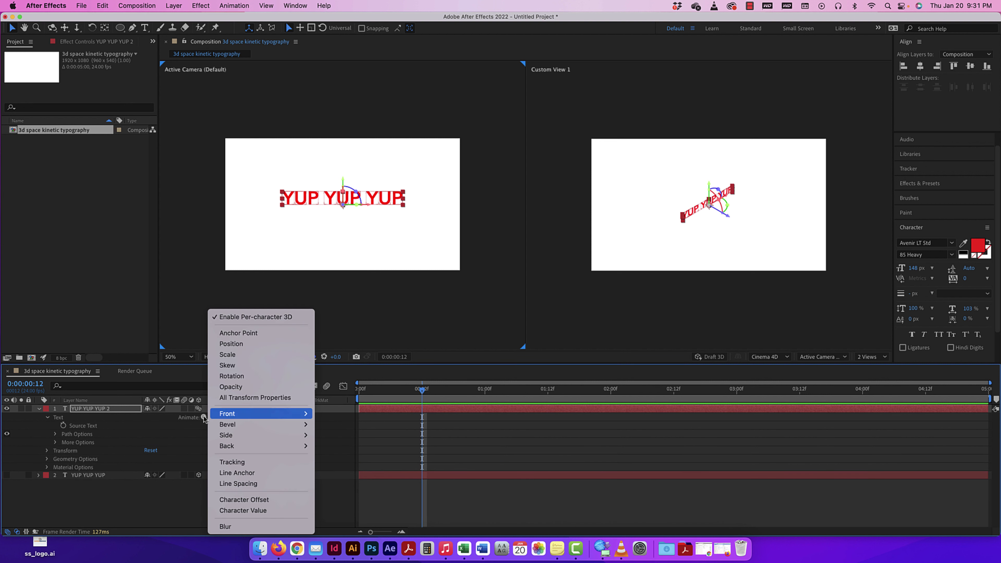
pyautogui.click(242, 343)
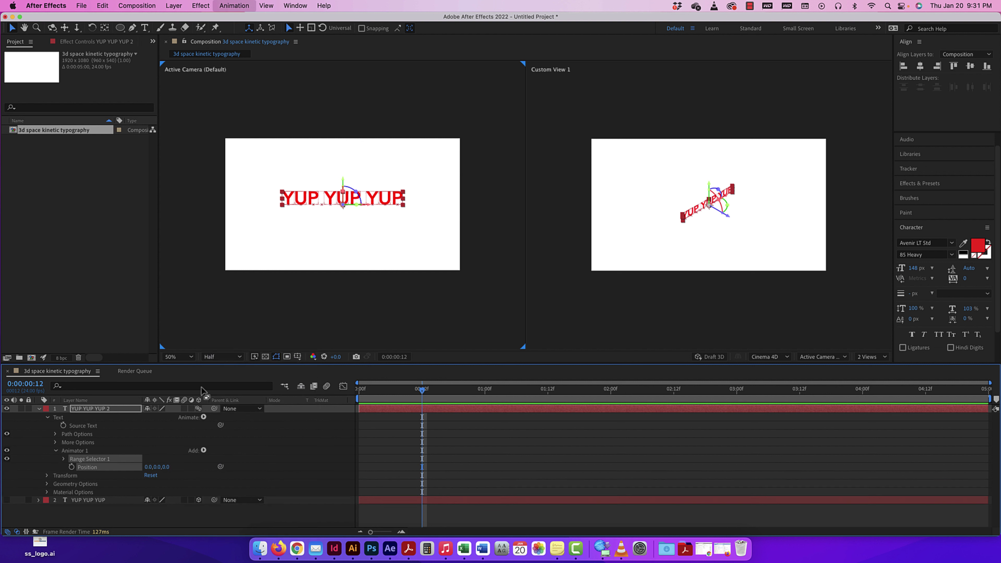
pyautogui.click(63, 459)
pyautogui.scroll(-1, 149, 453)
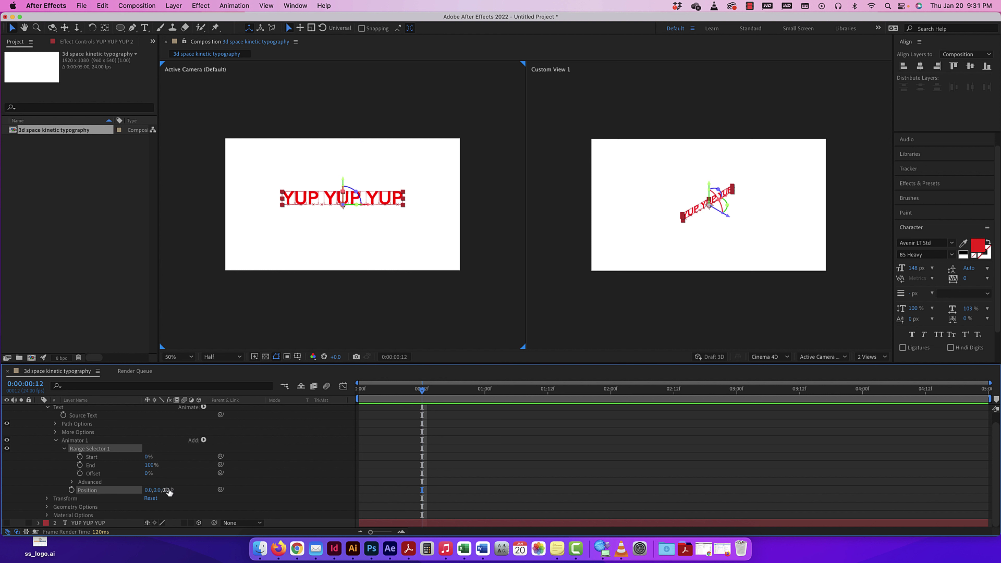
pyautogui.moveTo(160, 489); pyautogui.dragTo(165, 490)
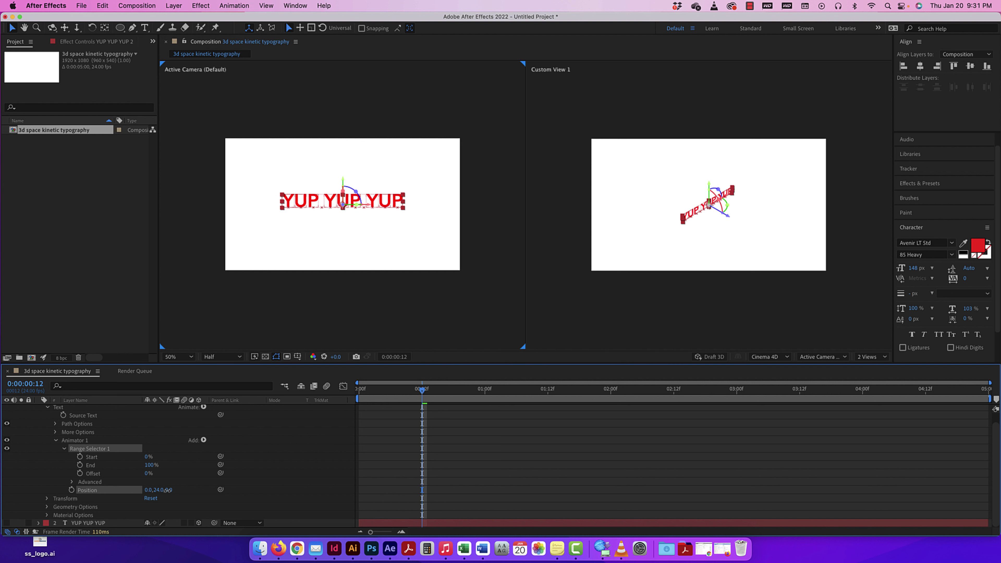
pyautogui.press('super+z')
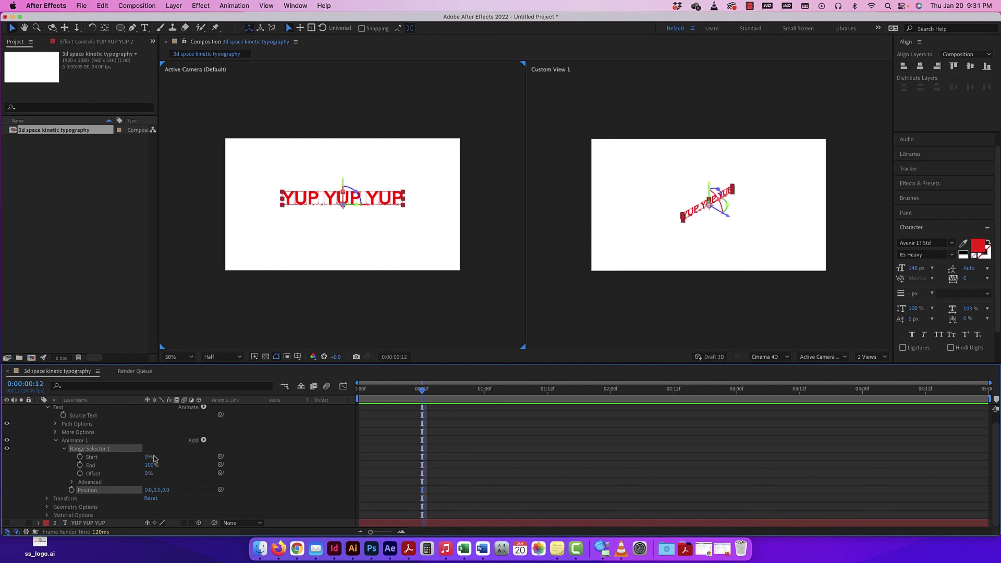
# Step: Animate the Range Selector's Start from 0% at 0:00:00:00 to 100% at 0:00:01:00
pyautogui.press('Home')
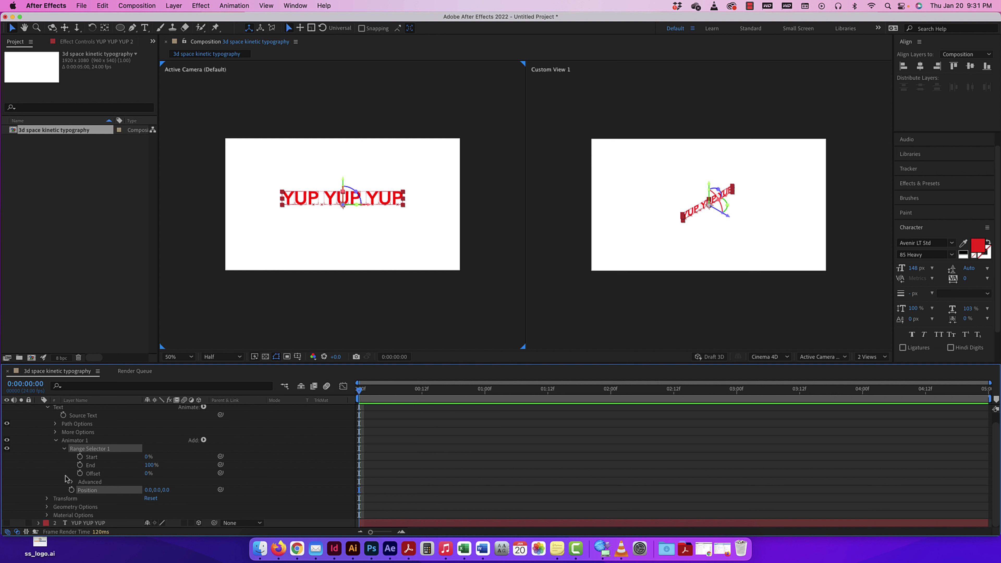
pyautogui.click(80, 457)
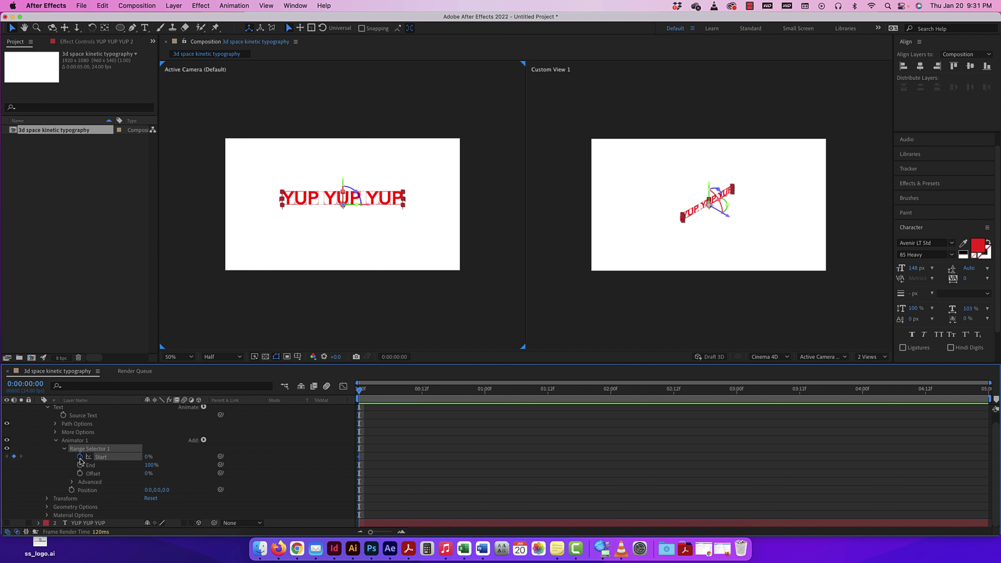
pyautogui.moveTo(359, 390); pyautogui.dragTo(487, 390)
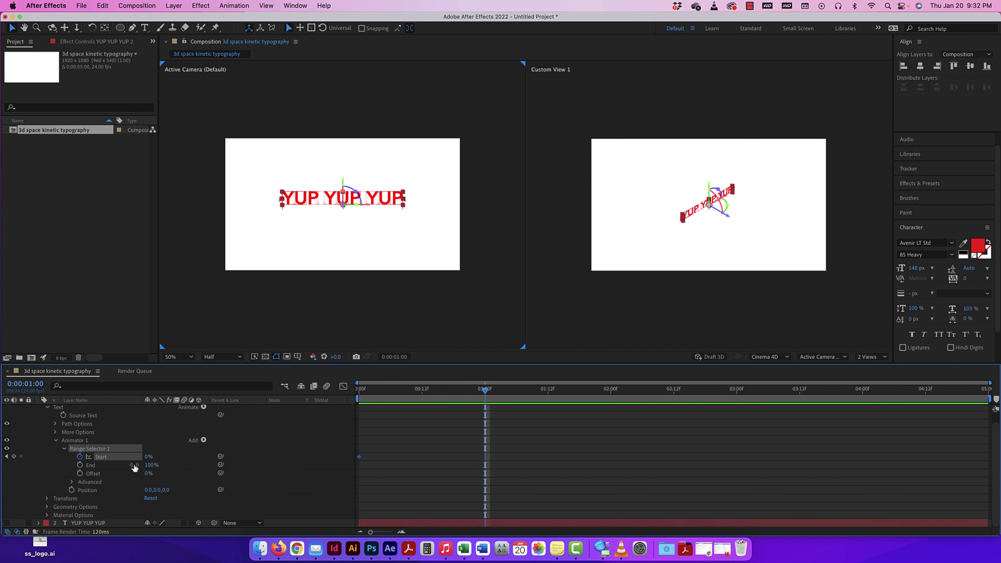
pyautogui.moveTo(149, 456); pyautogui.dragTo(236, 458)
# Step: Set the animator's Y position to about 705, play back the per-character animation and return to the first frame
pyautogui.moveTo(487, 390); pyautogui.dragTo(423, 390)
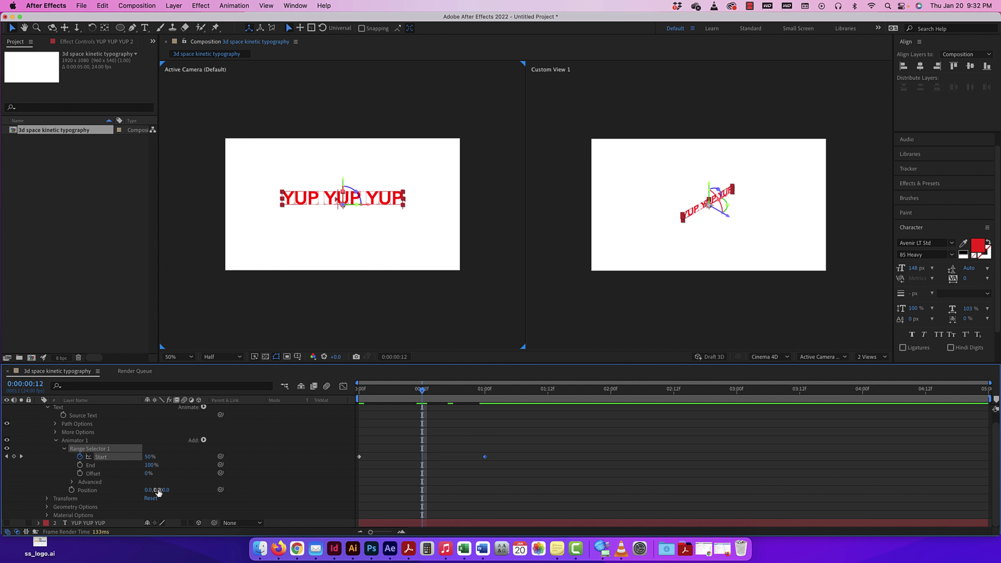
pyautogui.moveTo(158, 490); pyautogui.dragTo(335, 487)
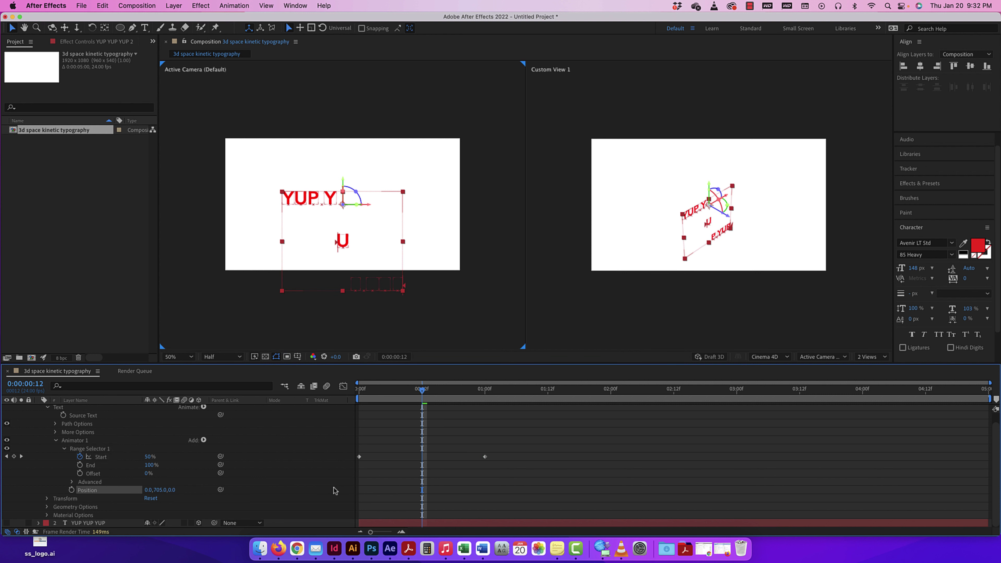
pyautogui.moveTo(422, 389); pyautogui.dragTo(357, 392)
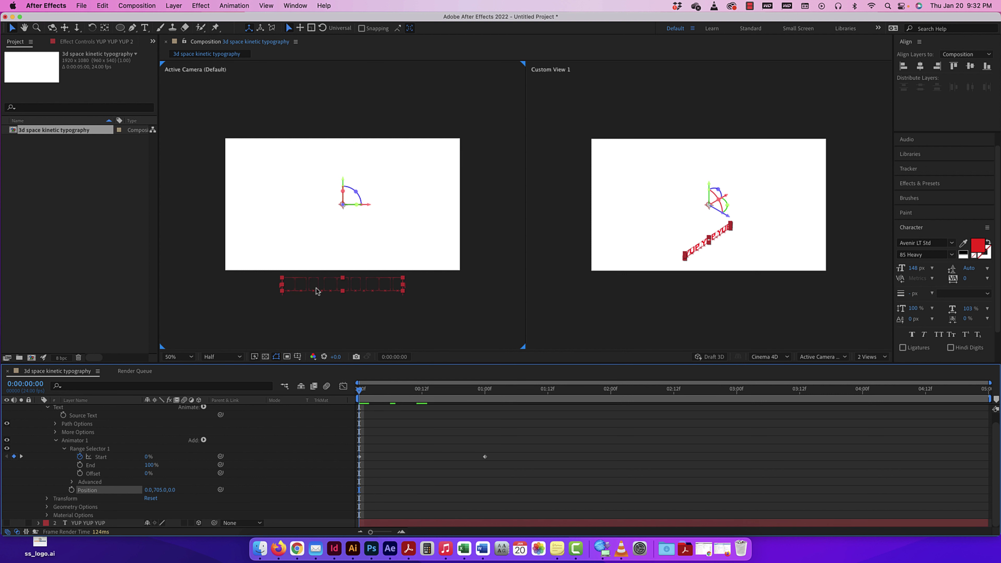
pyautogui.press('space')
pyautogui.press('space')
pyautogui.press('space')
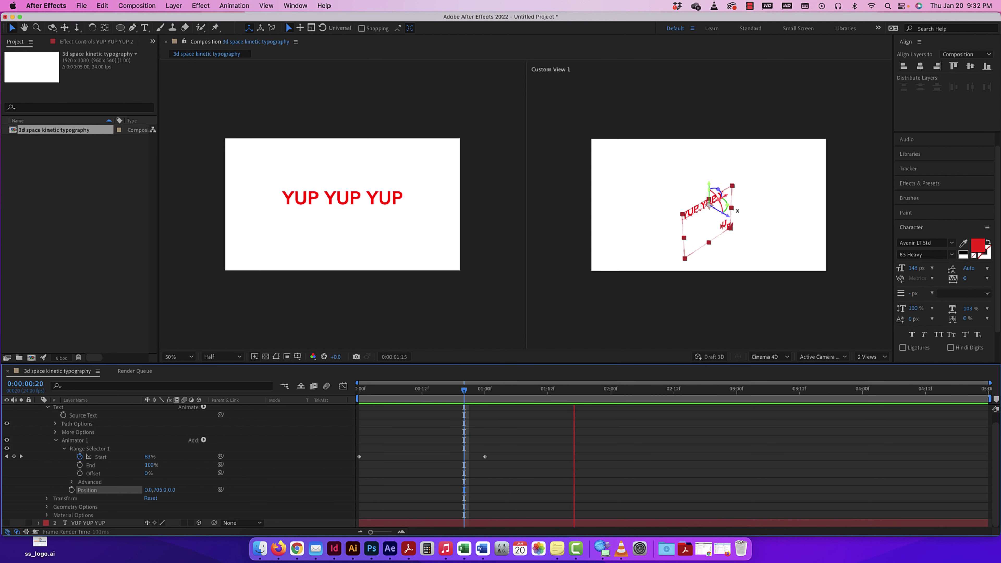
pyautogui.press('space')
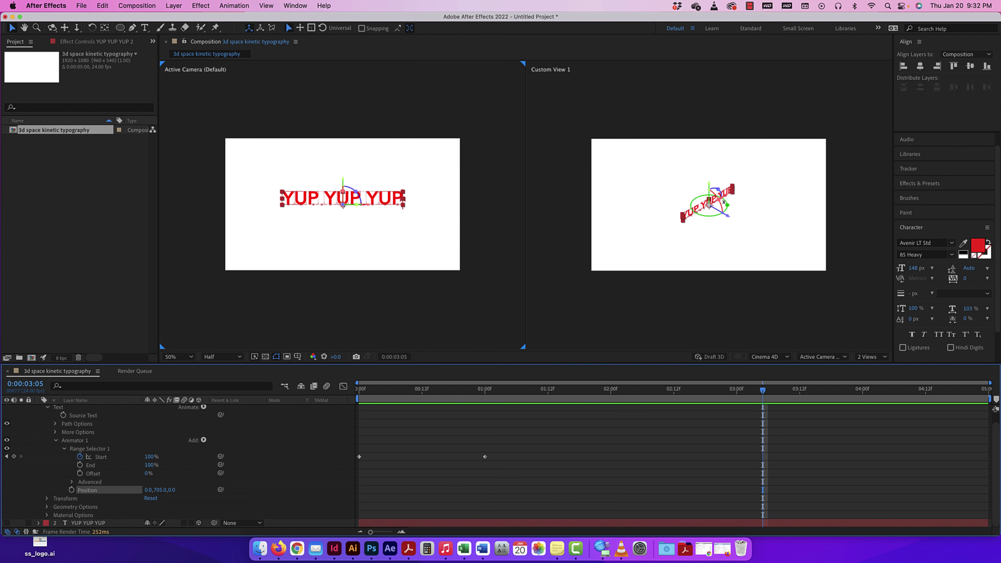
pyautogui.press('Home')
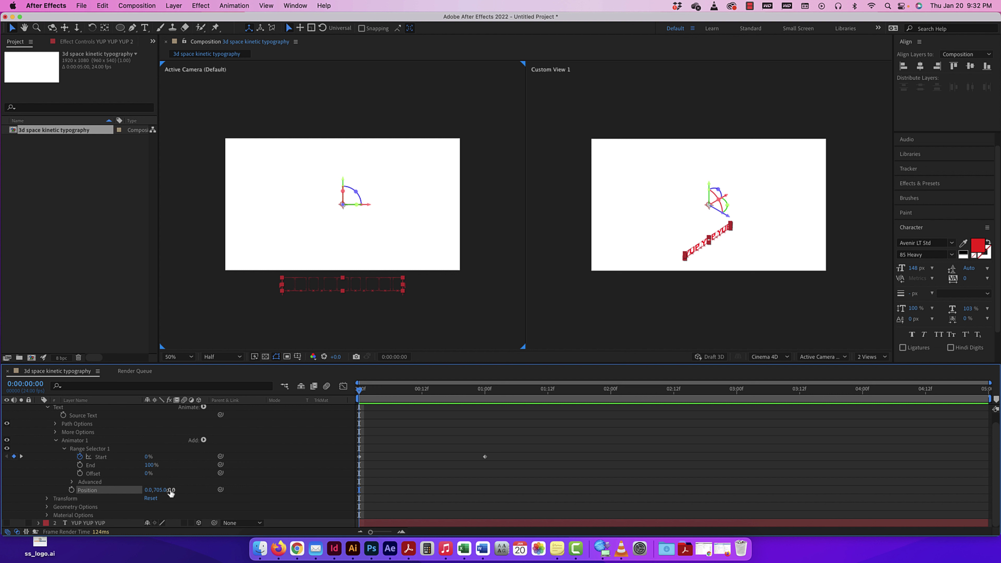
# Step: Set the animator's Z position to about -303 and play back the animation from the first frame
pyautogui.moveTo(172, 495); pyautogui.dragTo(19, 484)
pyautogui.press('space')
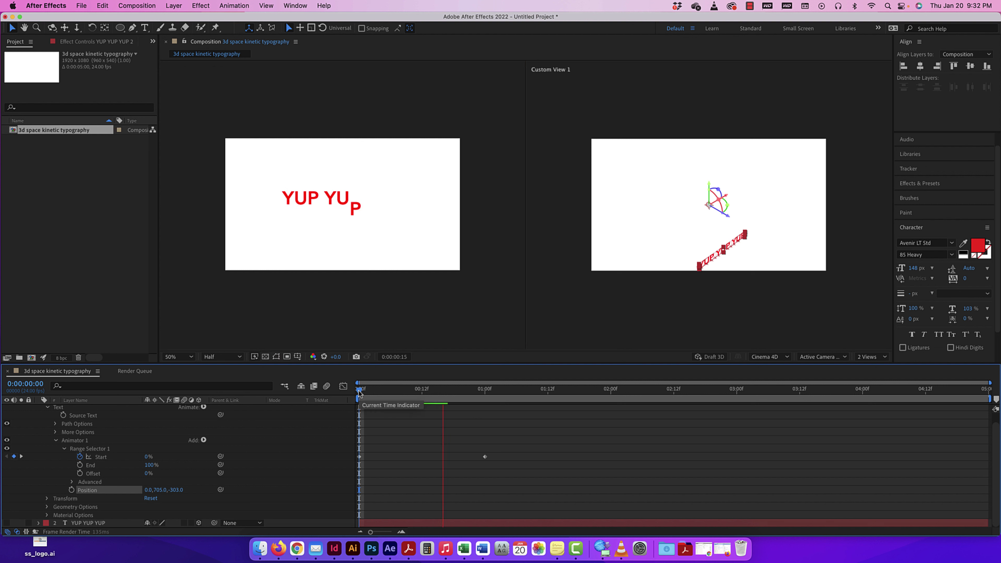
pyautogui.press('space')
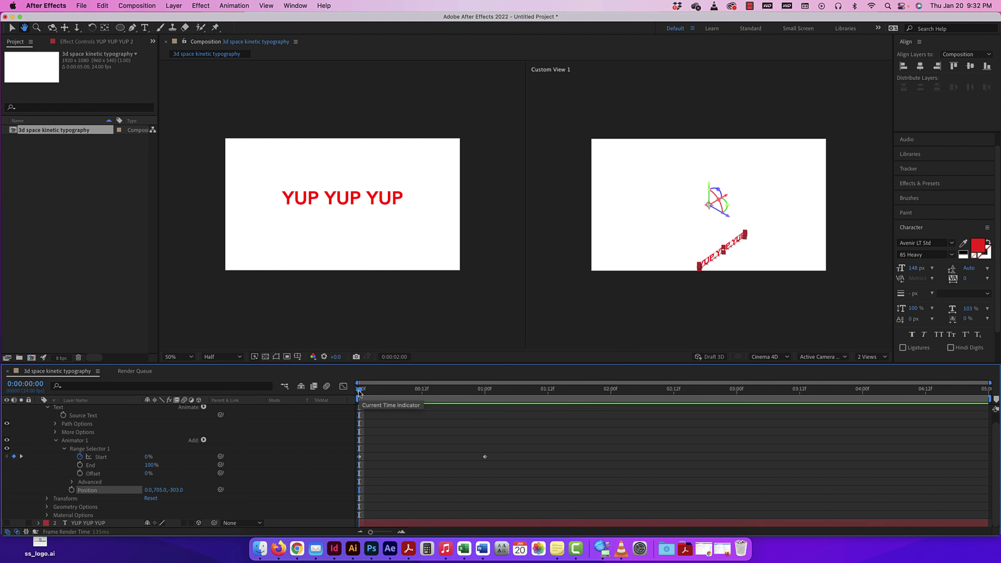
pyautogui.moveTo(359, 390); pyautogui.dragTo(304, 399)
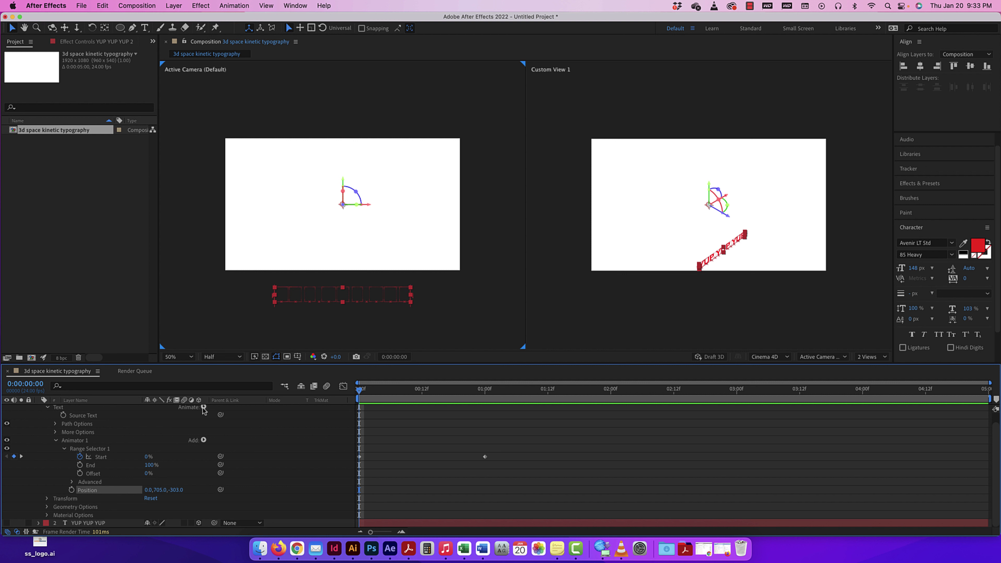
# Step: Add the Rotation property to Animator 1 on the duplicated text layer
pyautogui.scroll(1, 204, 410)
pyautogui.click(203, 451)
pyautogui.moveTo(204, 454)
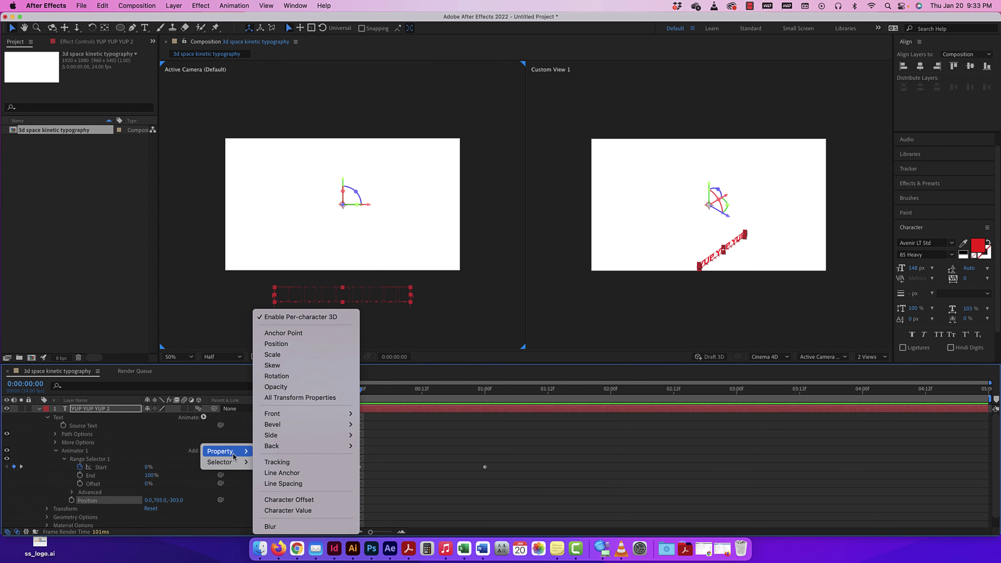
pyautogui.click(299, 376)
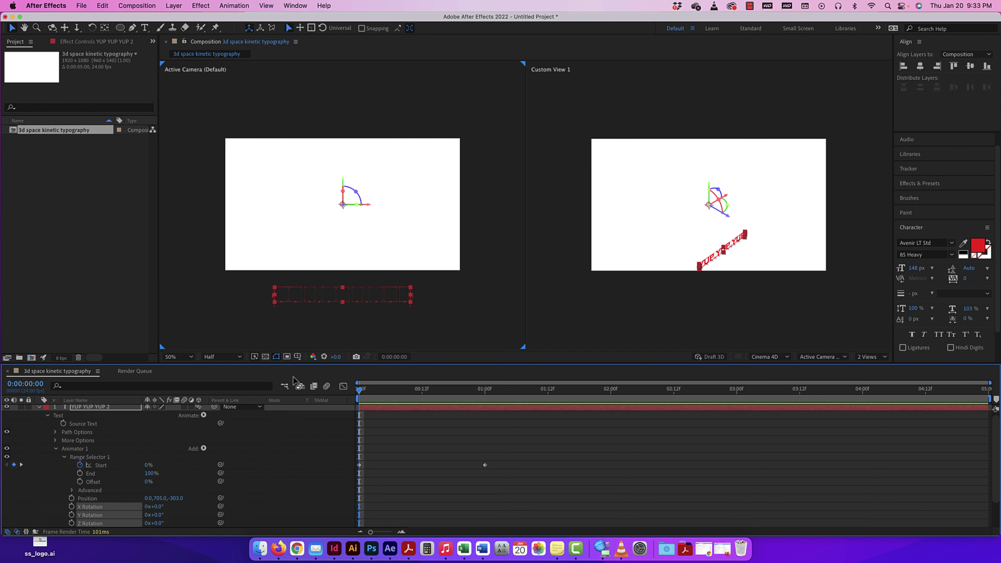
pyautogui.scroll(-1, 173, 513)
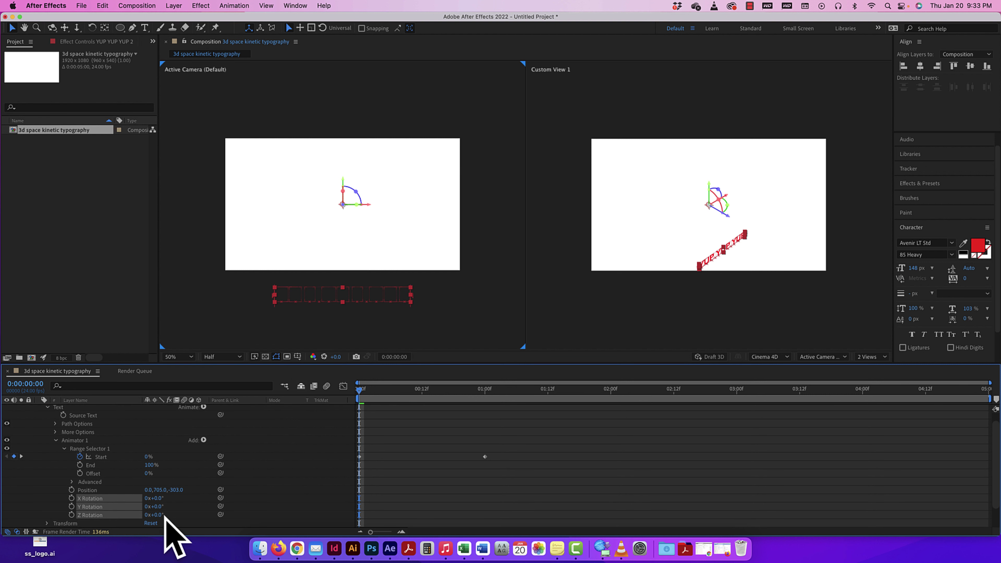
# Step: Enlarge the text in Custom View 1, set the animator's Y Rotation to 90° and play back the animation
pyautogui.click(772, 263)
pyautogui.scroll(2, 771, 263)
pyautogui.moveTo(773, 275)
pyautogui.mouseDown()
pyautogui.moveTo(766, 167)
pyautogui.moveTo(761, 263)
pyautogui.mouseUp()
pyautogui.press('v')
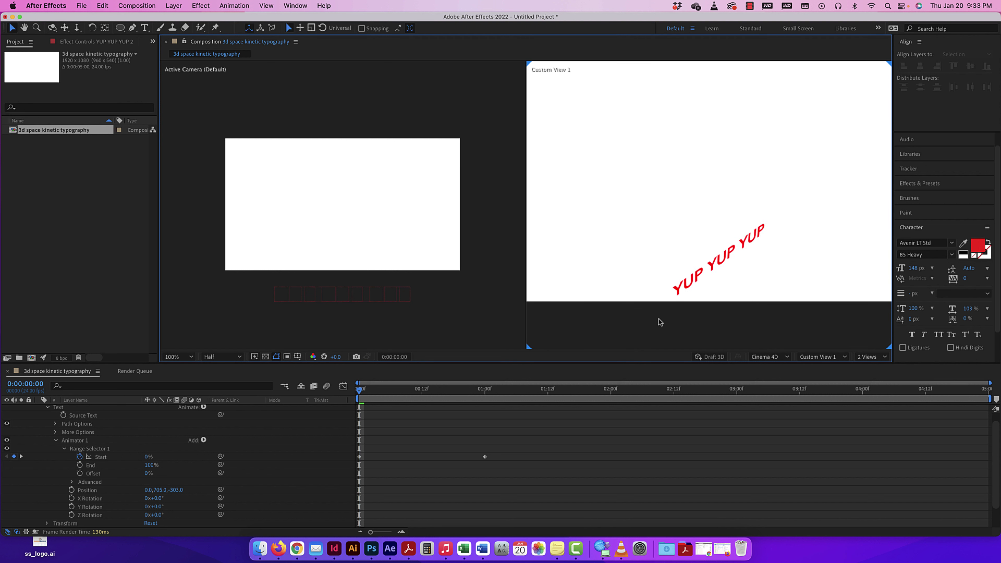
pyautogui.click(690, 290)
pyautogui.moveTo(158, 511); pyautogui.dragTo(197, 507)
pyautogui.click(158, 507)
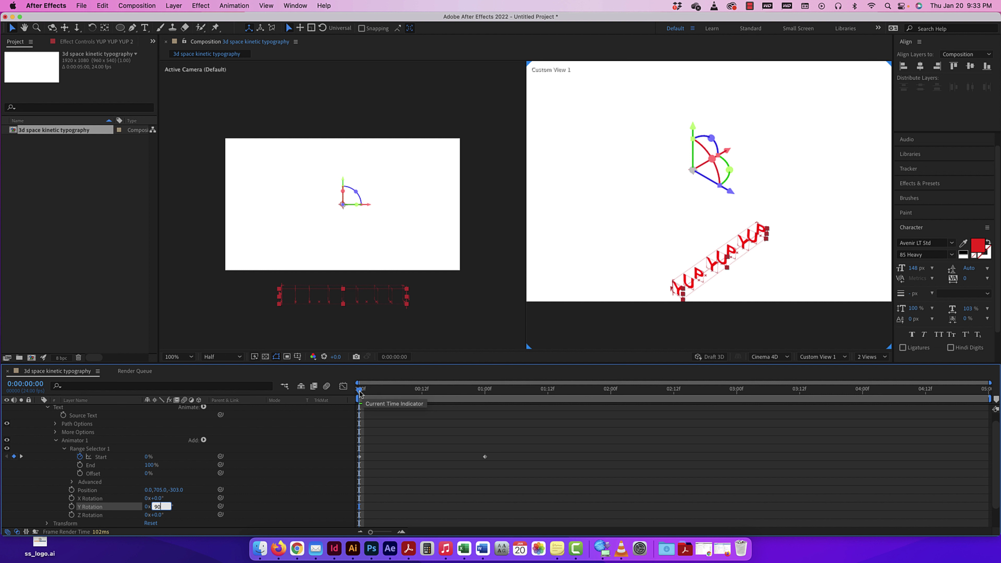
pyautogui.press('Return')
pyautogui.press('space')
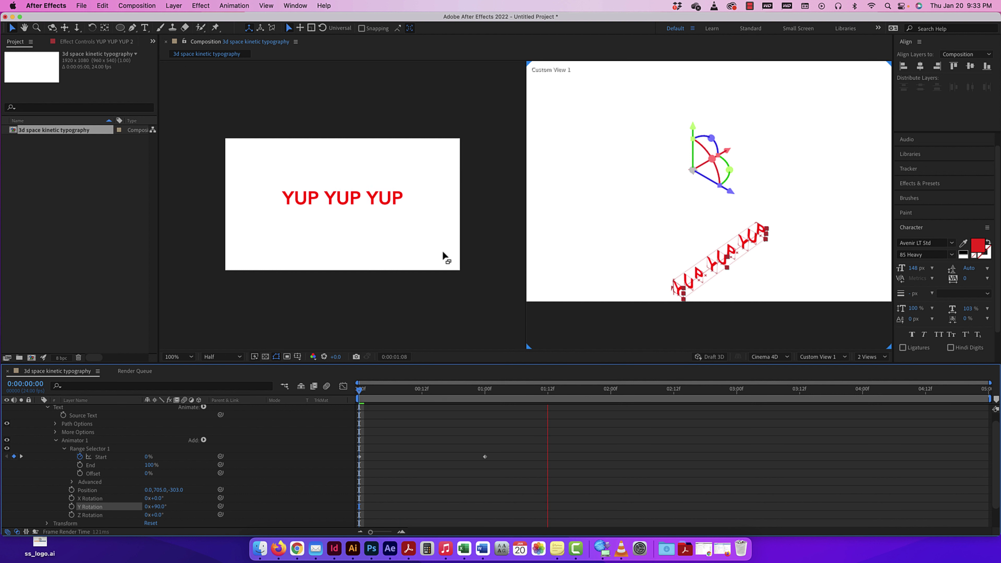
pyautogui.press('space')
# Step: Slow the animation by moving the Start 100% keyframe to about 0:00:02:01, and preview it from the first frame
pyautogui.moveTo(485, 457); pyautogui.dragTo(616, 457)
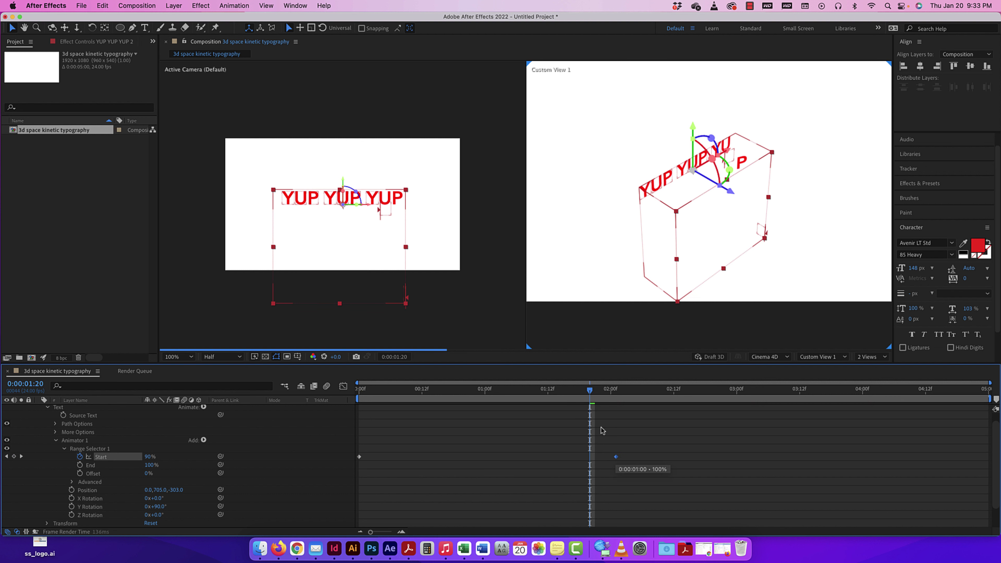
pyautogui.moveTo(589, 389); pyautogui.dragTo(316, 391)
pyautogui.press('space')
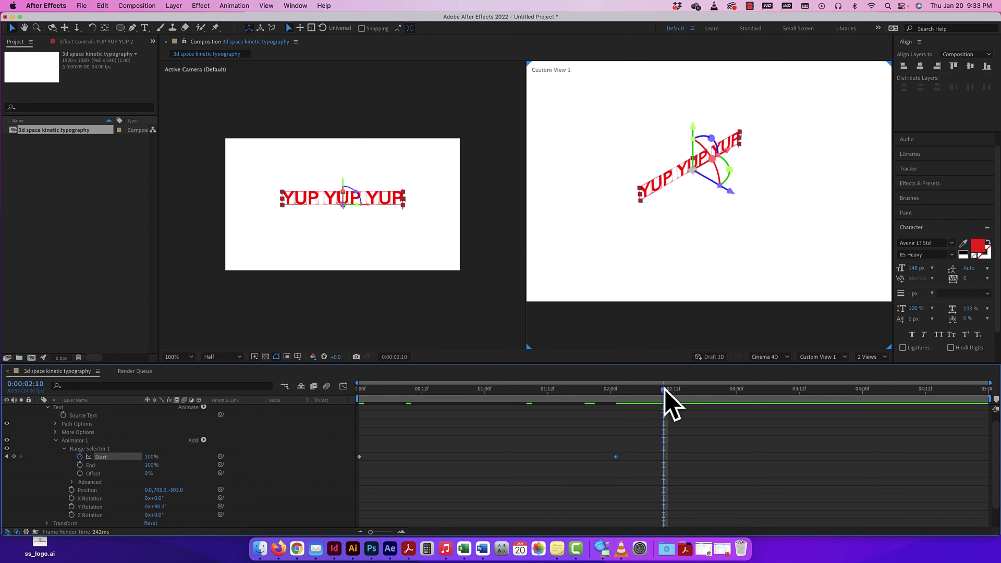
pyautogui.press('space')
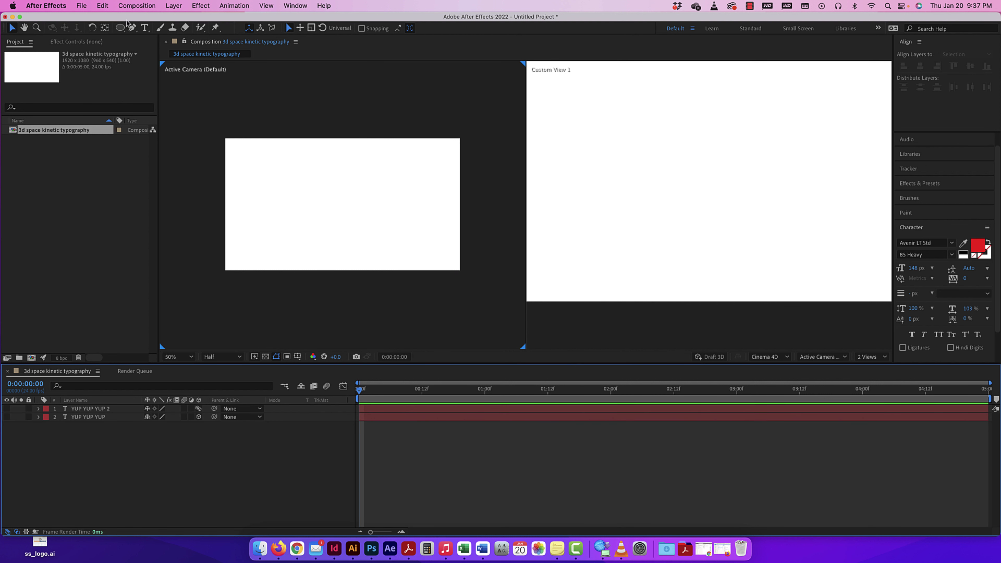
# Step: Create a text layer reading "NO NO NO" and enlarge it across the middle of the frame
pyautogui.click(151, 28)
pyautogui.click(278, 216)
pyautogui.write('MNO NO NMO')
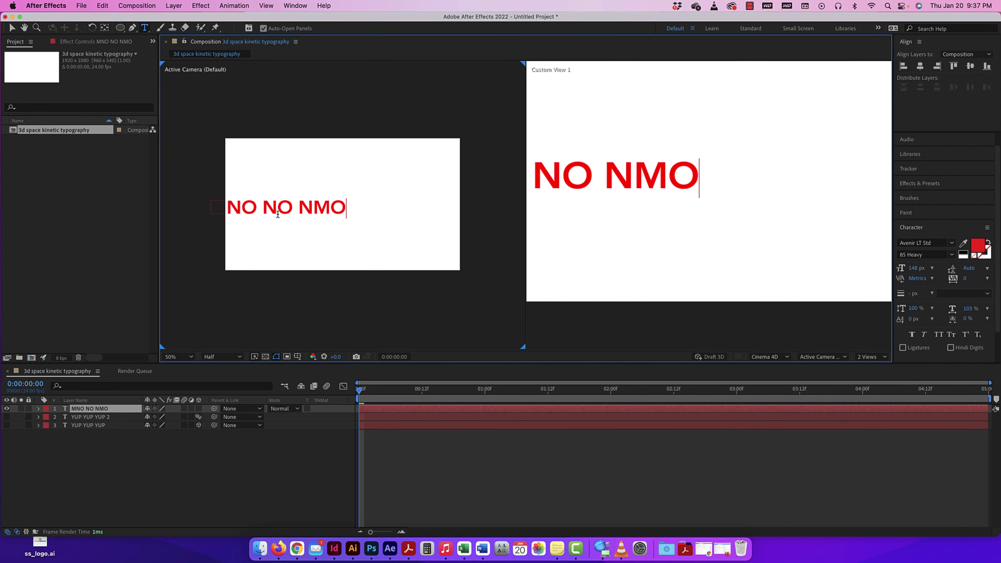
pyautogui.press('Left')
pyautogui.press('BackSpace')
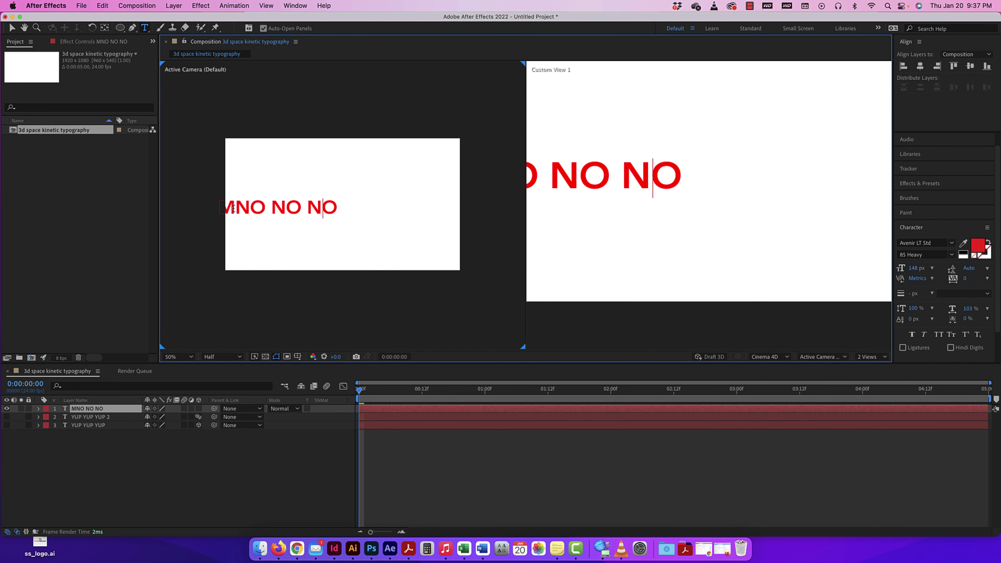
pyautogui.click(234, 208)
pyautogui.press('BackSpace')
pyautogui.press('Escape')
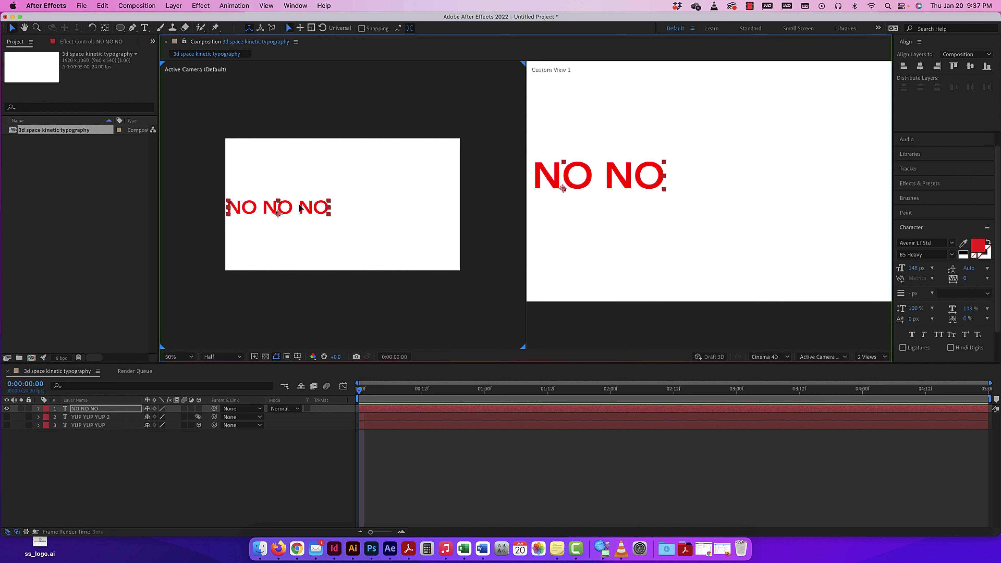
pyautogui.moveTo(299, 208); pyautogui.dragTo(408, 200)
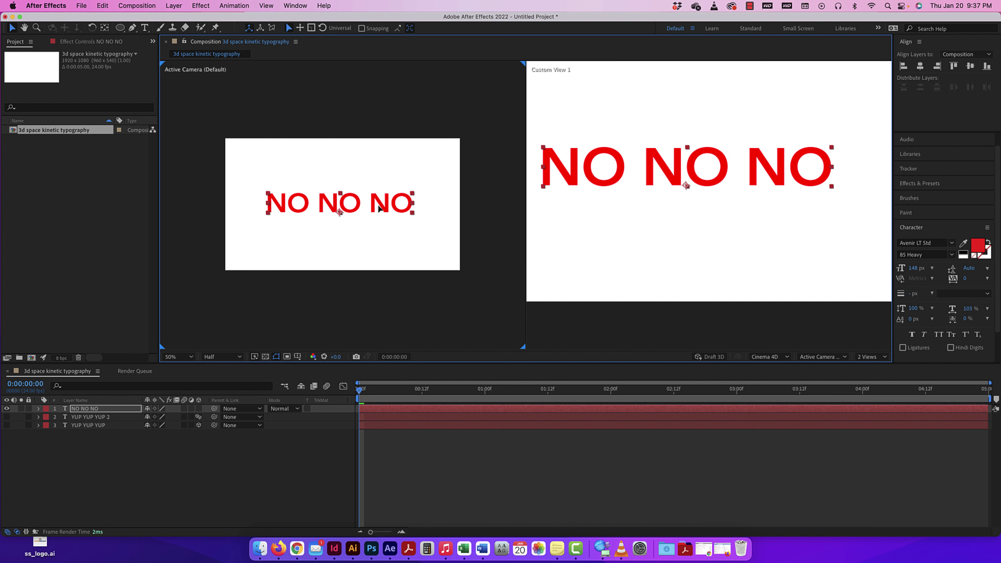
# Step: Make the NO NO NO layer 3D, enable per-character 3D and add a Rotation animator to its text
pyautogui.click(38, 409)
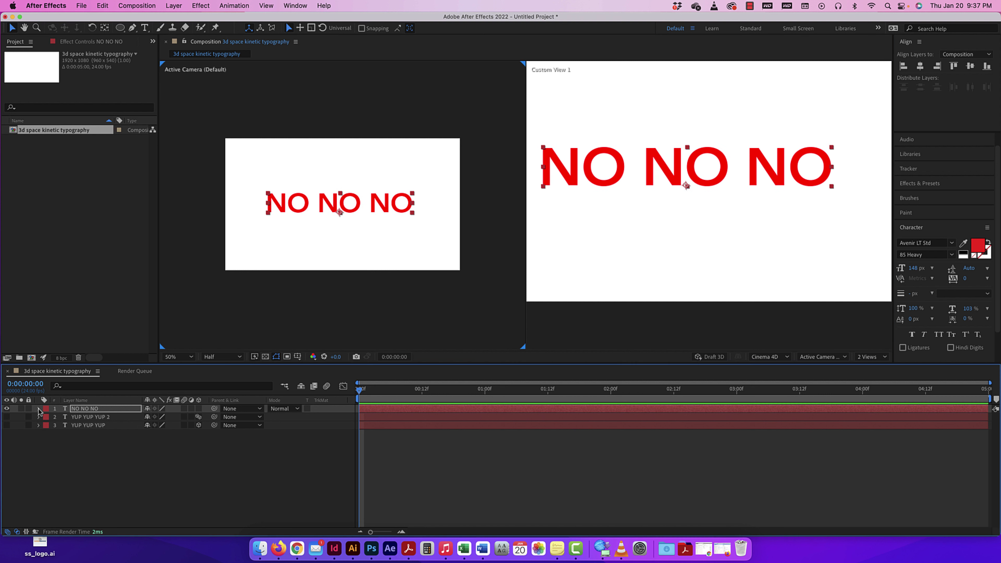
pyautogui.click(199, 408)
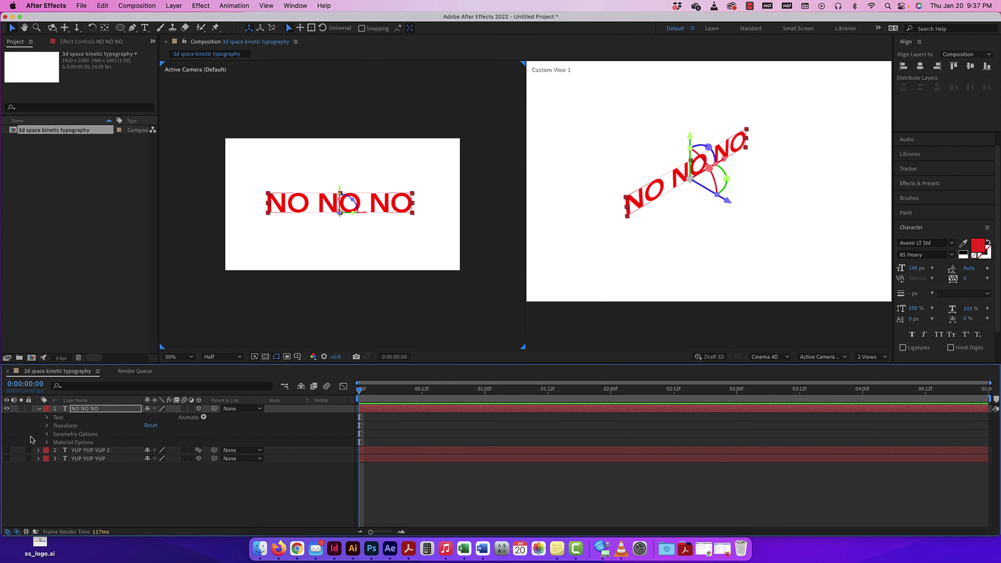
pyautogui.click(48, 417)
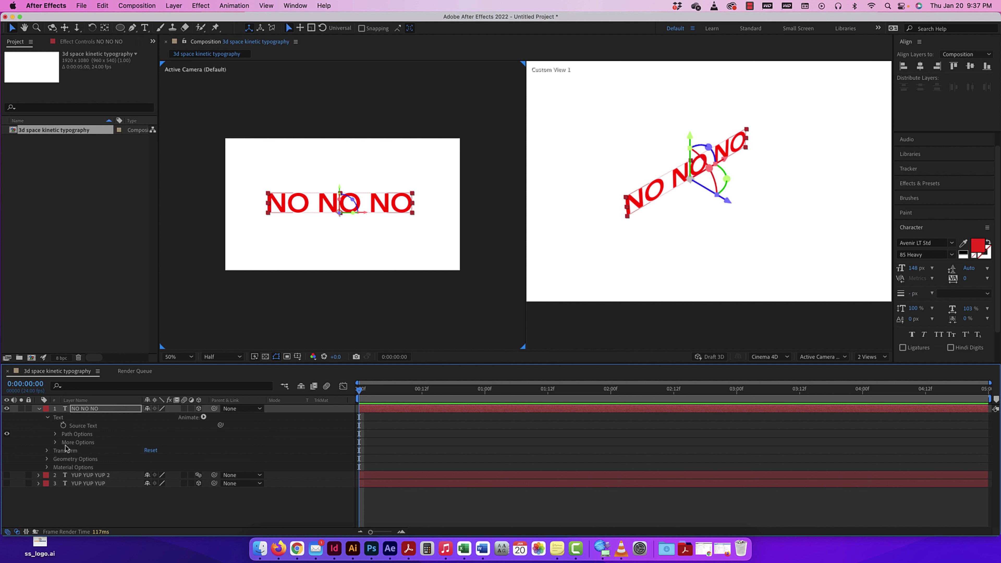
pyautogui.click(204, 417)
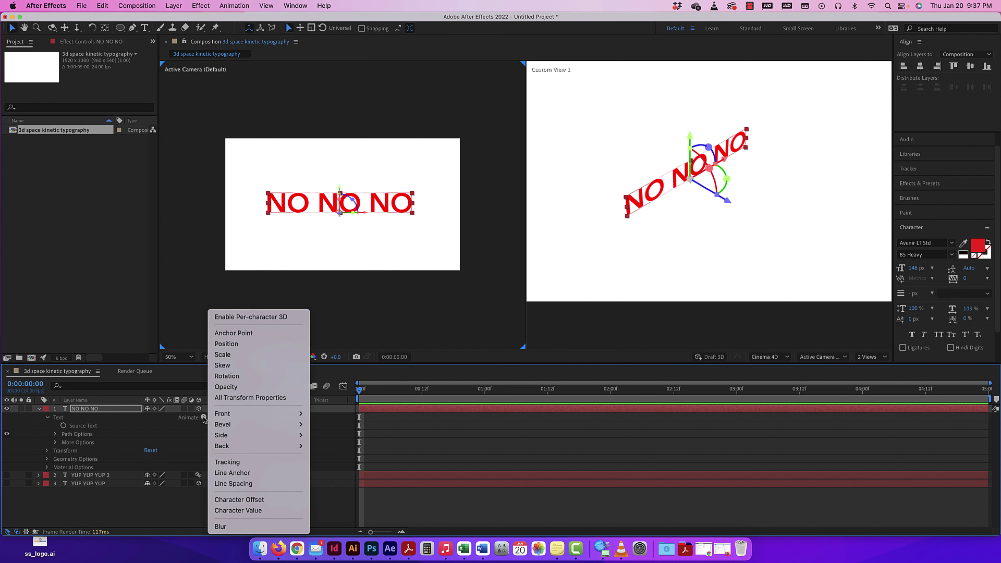
pyautogui.click(235, 318)
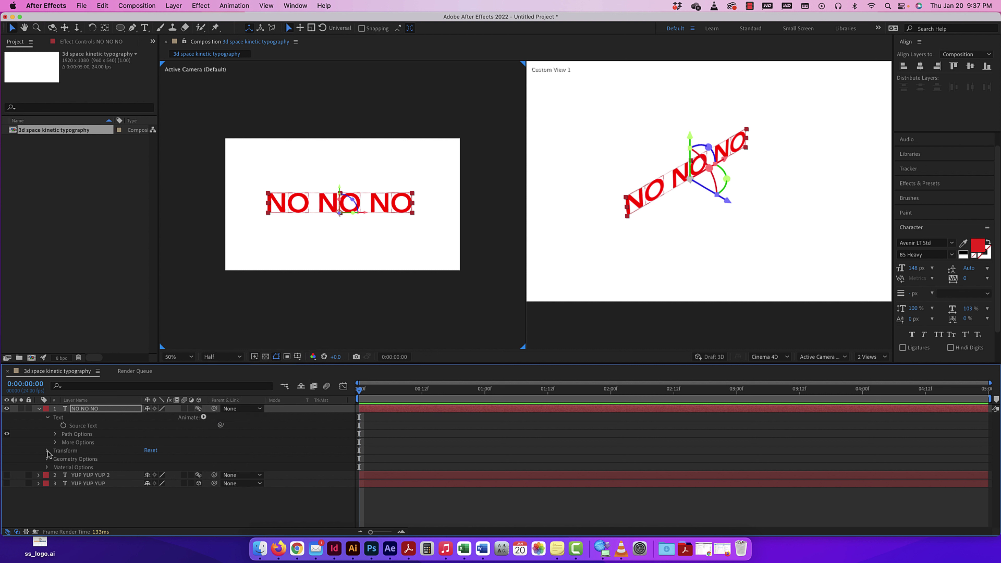
pyautogui.click(203, 418)
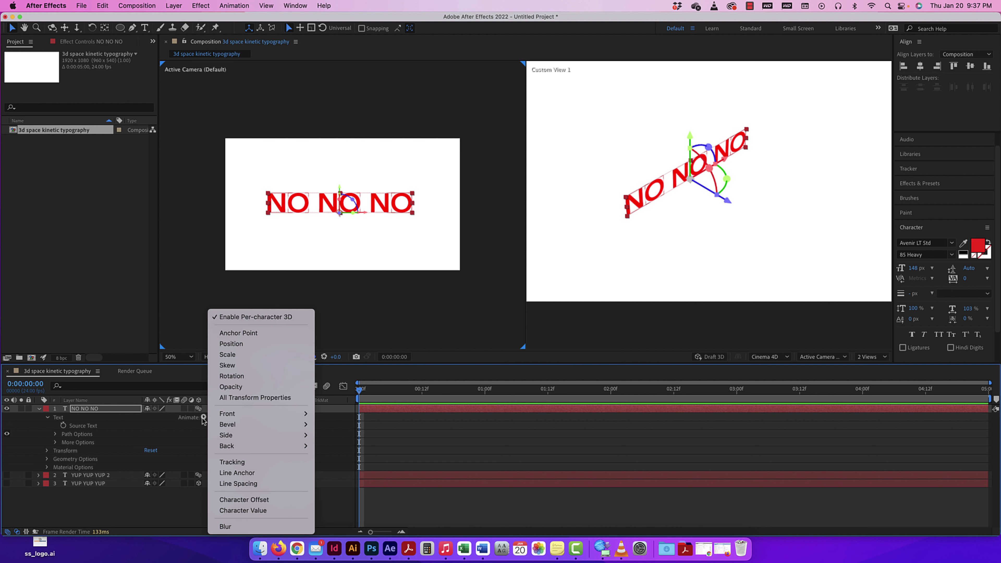
pyautogui.click(232, 376)
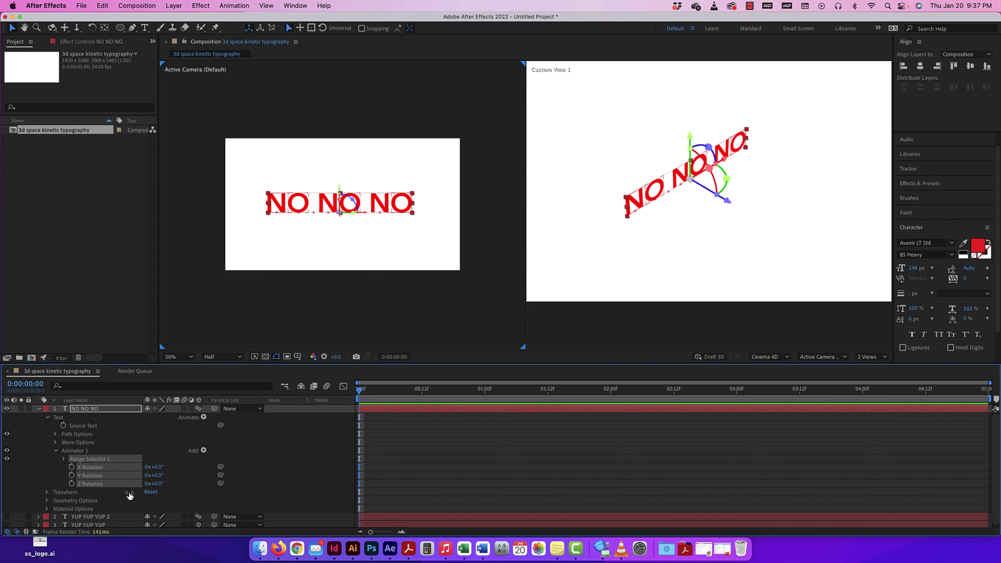
pyautogui.click(73, 476)
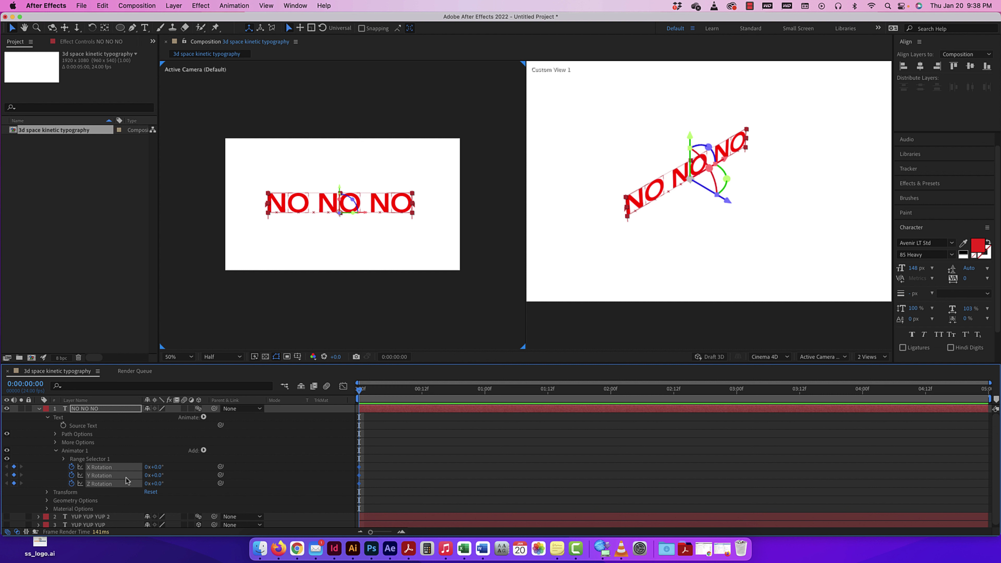
pyautogui.press('cmd+z')
pyautogui.click(46, 483)
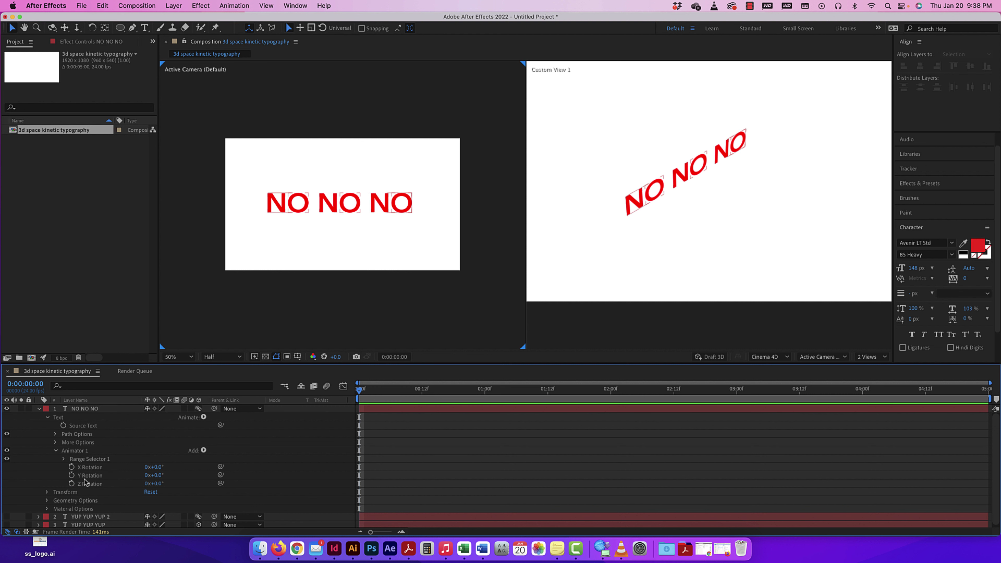
# Step: Keyframe the animator's Y Rotation from 90° at the first frame to 0° at 0:00:01:00, and preview it
pyautogui.click(71, 476)
pyautogui.click(158, 475)
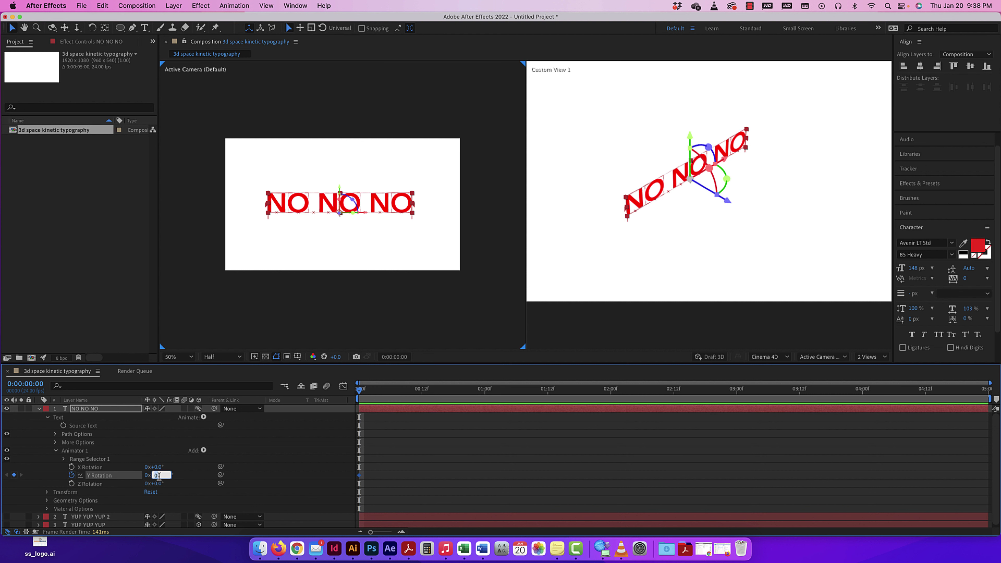
pyautogui.write('90')
pyautogui.press('Return')
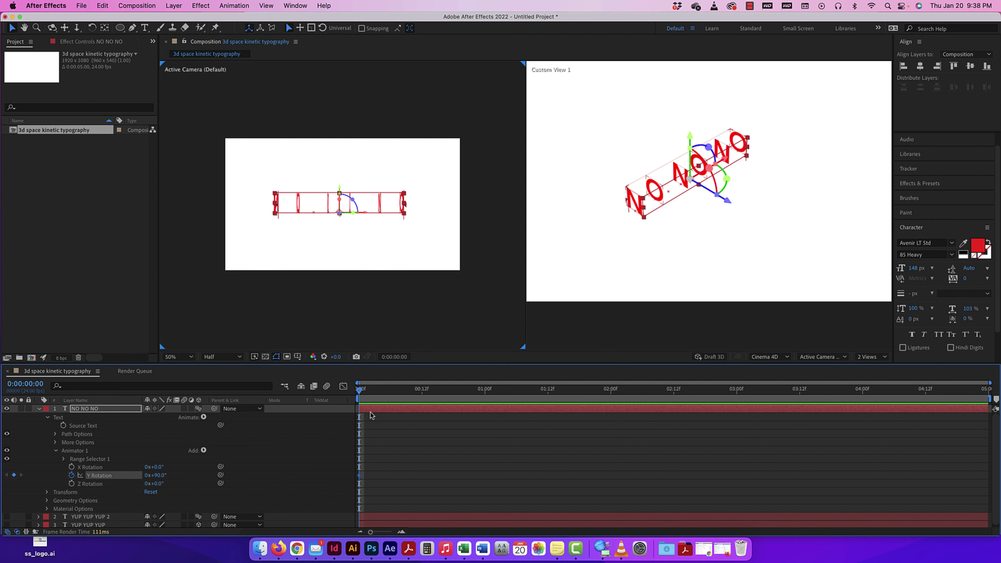
pyautogui.moveTo(360, 392); pyautogui.dragTo(488, 393)
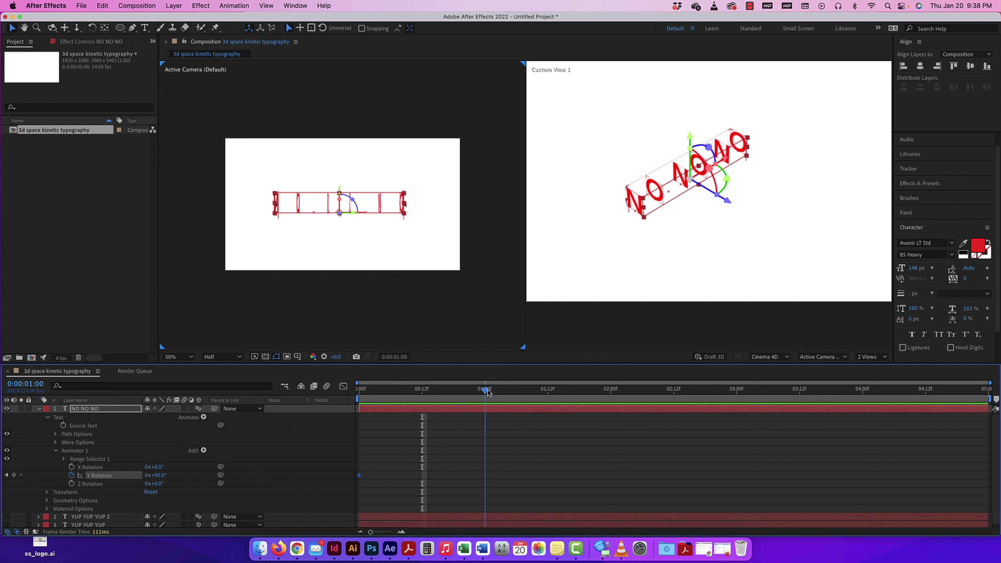
pyautogui.click(158, 476)
pyautogui.write('0')
pyautogui.press('Return')
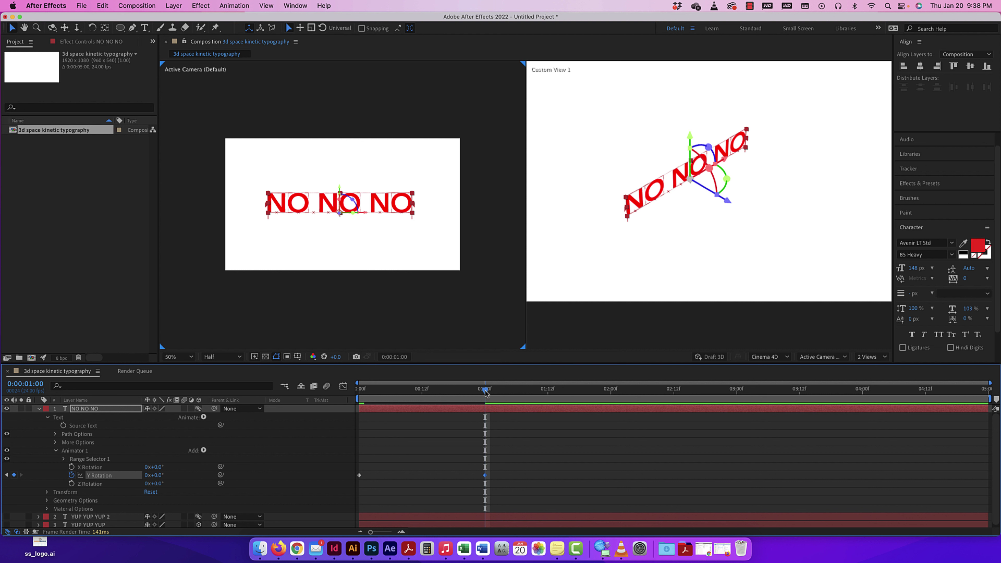
pyautogui.moveTo(485, 390); pyautogui.dragTo(345, 390)
pyautogui.press('space')
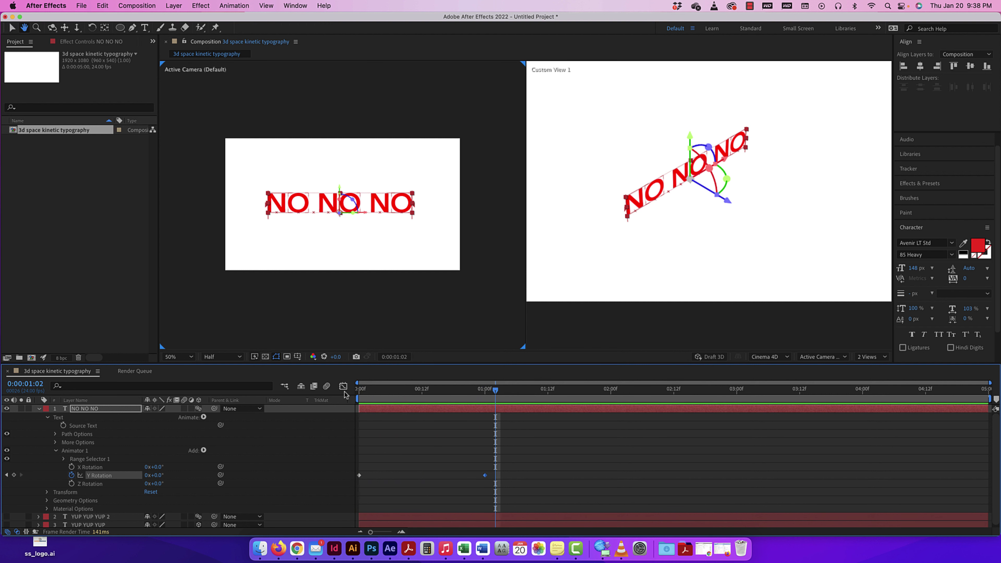
# Step: Keyframe the animator's X Rotation at 0° at 0:00:01:00, 90° at 0:00:01:12 and 0° at 0:00:02:00
pyautogui.moveTo(495, 392); pyautogui.dragTo(484, 391)
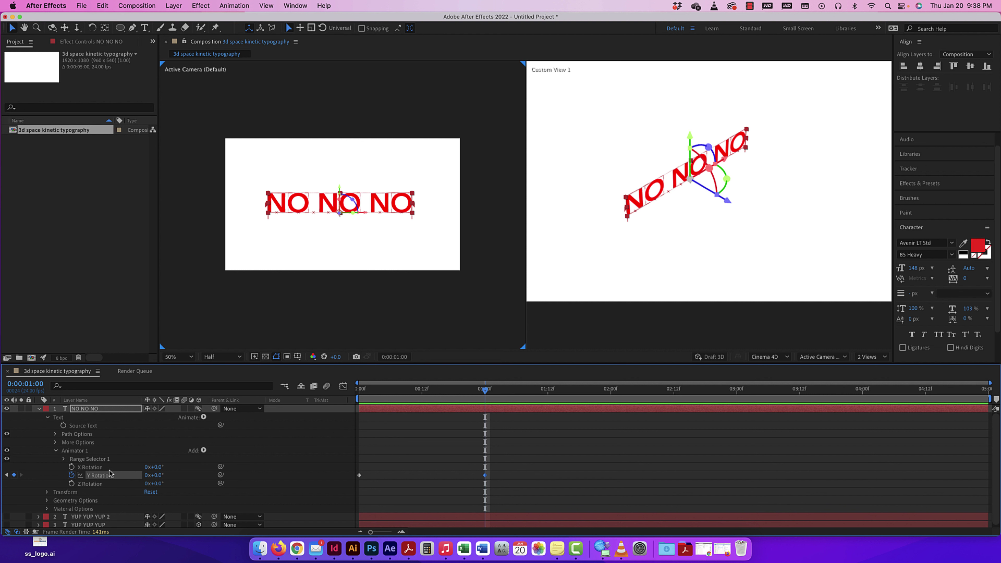
pyautogui.click(71, 467)
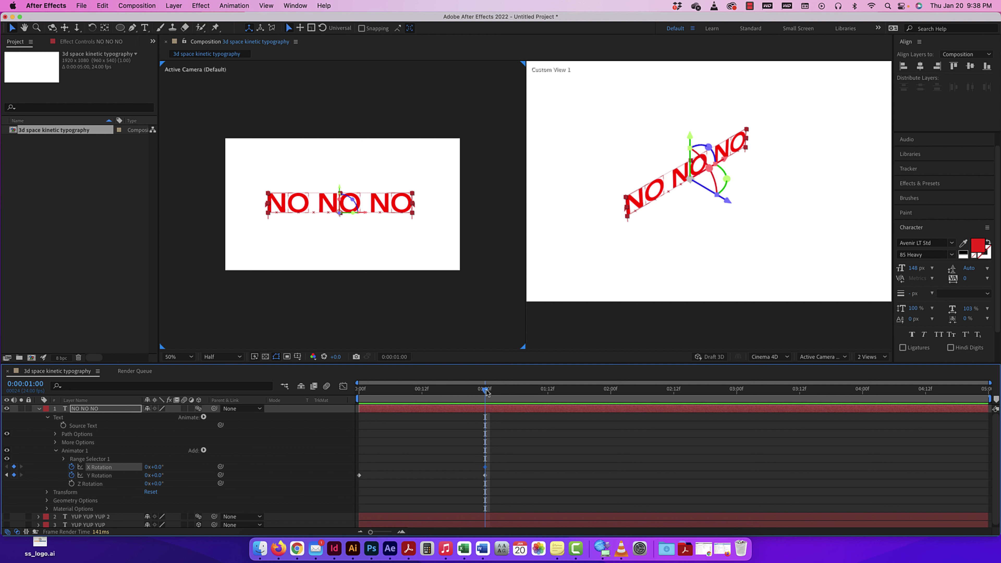
pyautogui.moveTo(487, 389); pyautogui.dragTo(548, 390)
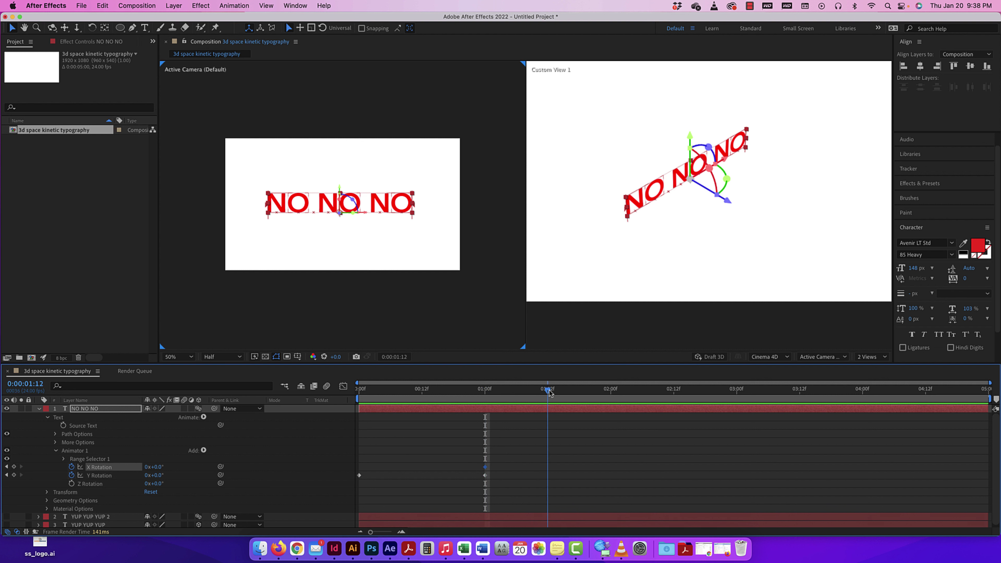
pyautogui.click(157, 467)
pyautogui.write('90')
pyautogui.press('Return')
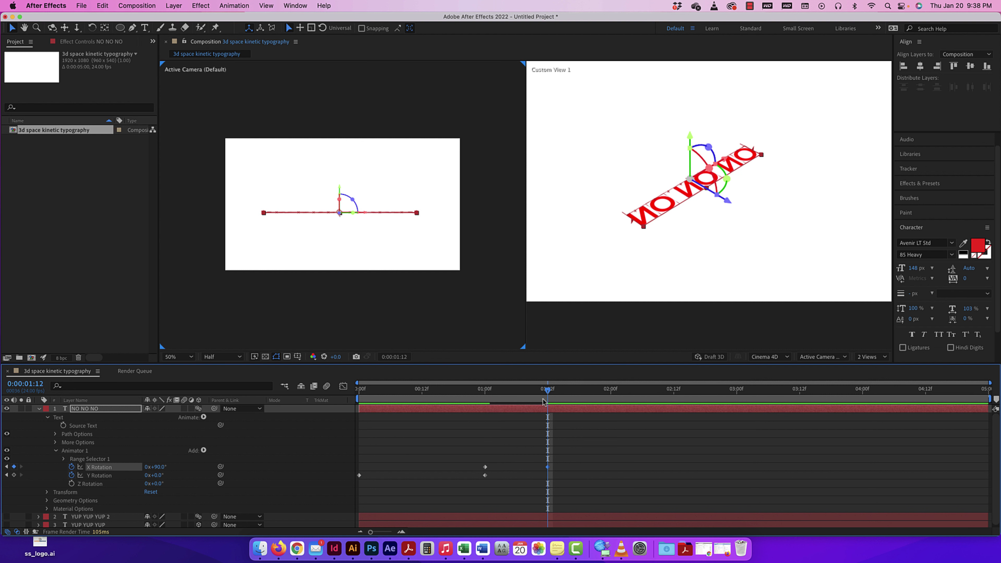
pyautogui.moveTo(555, 392); pyautogui.dragTo(610, 390)
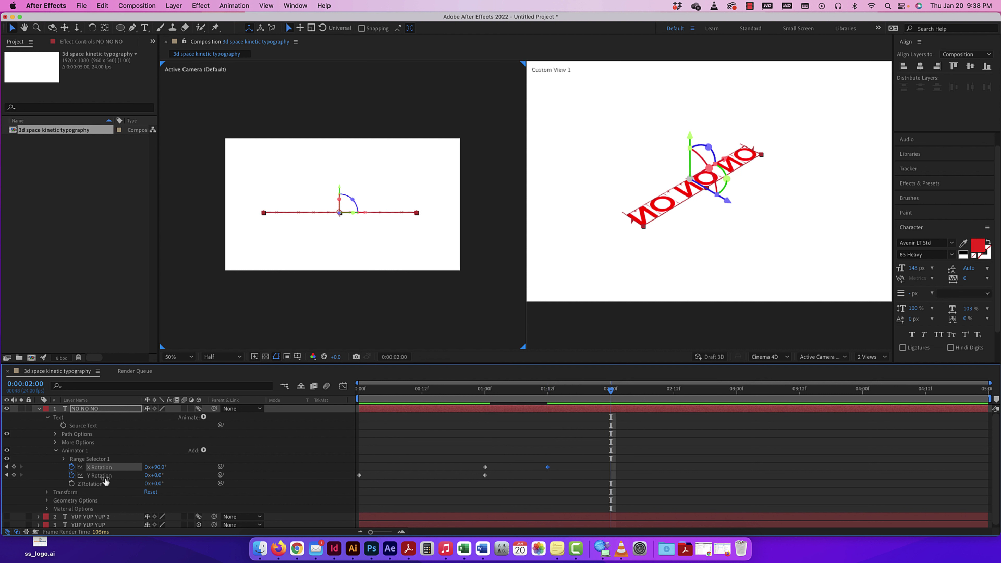
pyautogui.click(157, 467)
pyautogui.write('0')
pyautogui.press('Return')
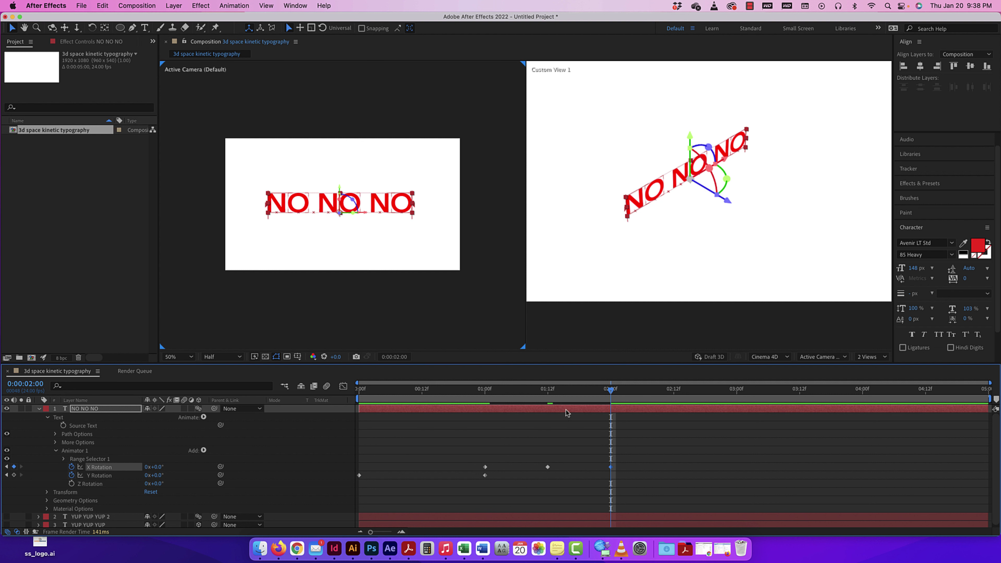
# Step: Play back the X and Y rotation animation from the first frame and scrub through it
pyautogui.press('Home')
pyautogui.press('space')
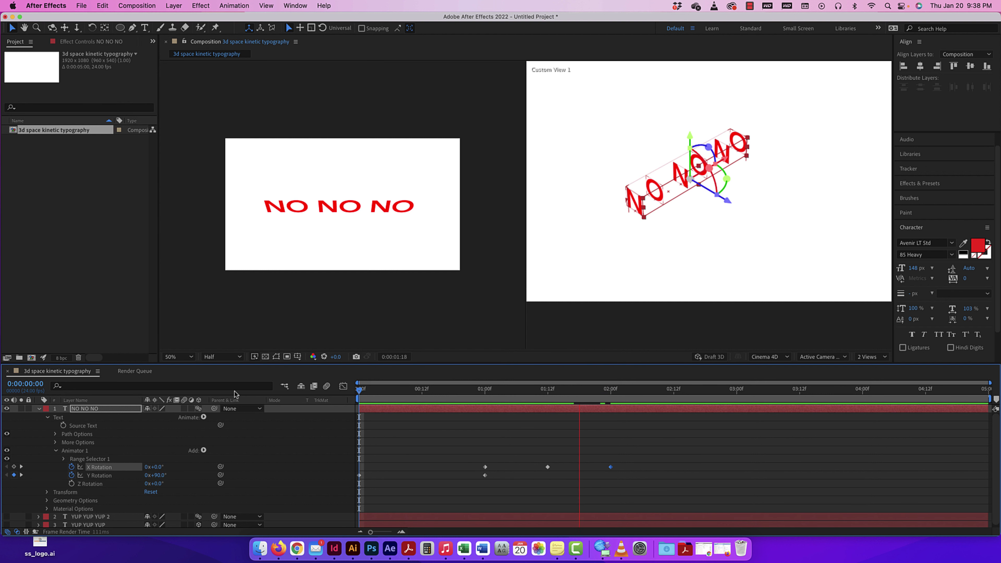
pyautogui.press('space')
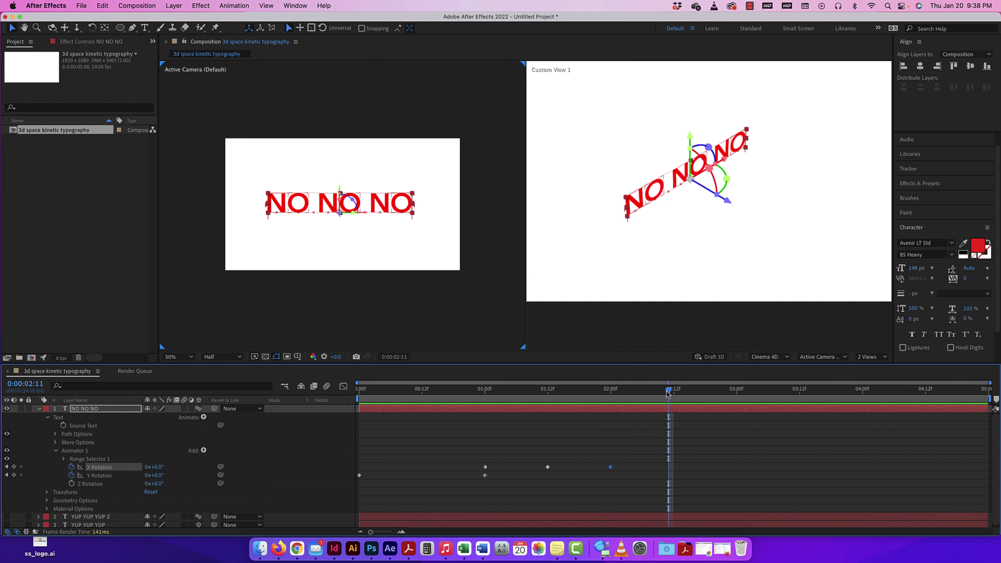
pyautogui.moveTo(667, 393); pyautogui.dragTo(438, 390)
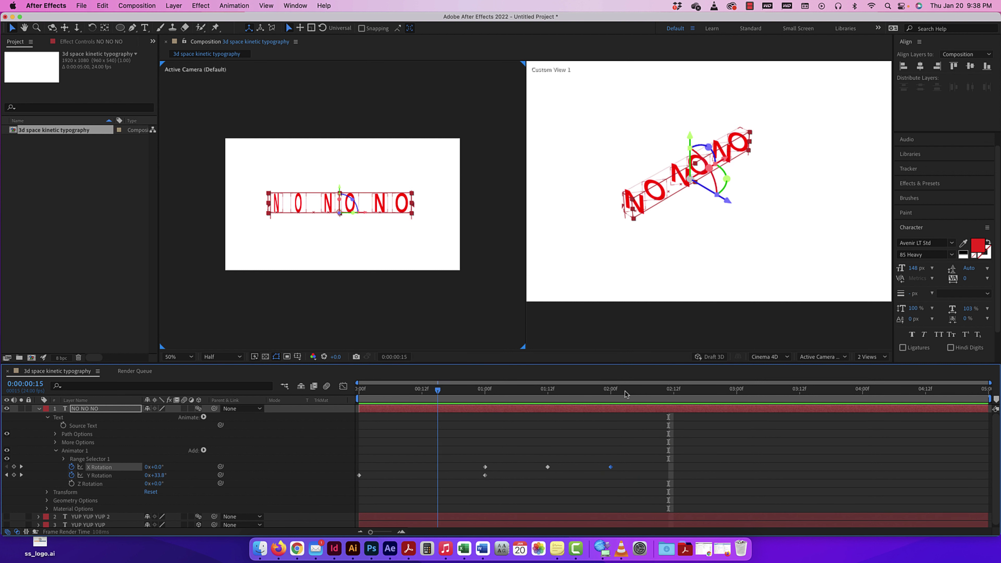
pyautogui.moveTo(626, 395)
pyautogui.mouseDown()
pyautogui.moveTo(674, 393)
pyautogui.moveTo(624, 399)
pyautogui.mouseUp()
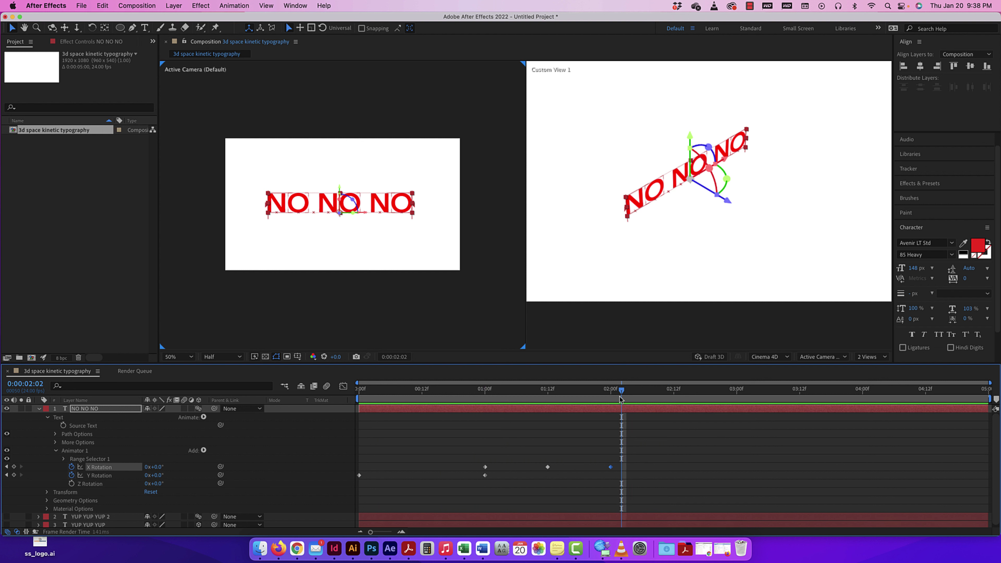
# Step: Expand Range Selector 1 and delete all X Rotation and Y Rotation keyframes of the animator
pyautogui.click(63, 460)
pyautogui.scroll(-2, 102, 464)
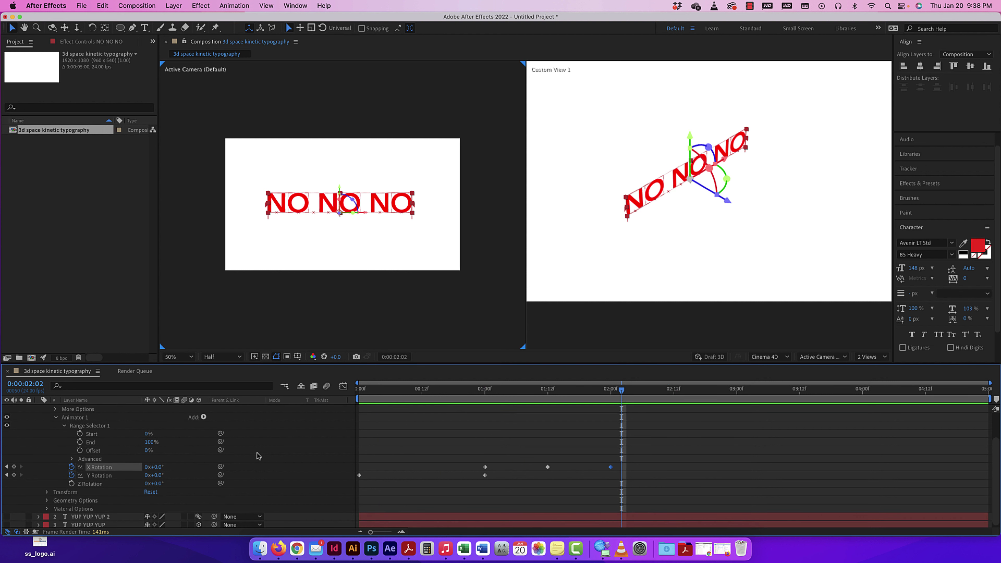
pyautogui.moveTo(628, 462); pyautogui.dragTo(348, 491)
pyautogui.press('Delete')
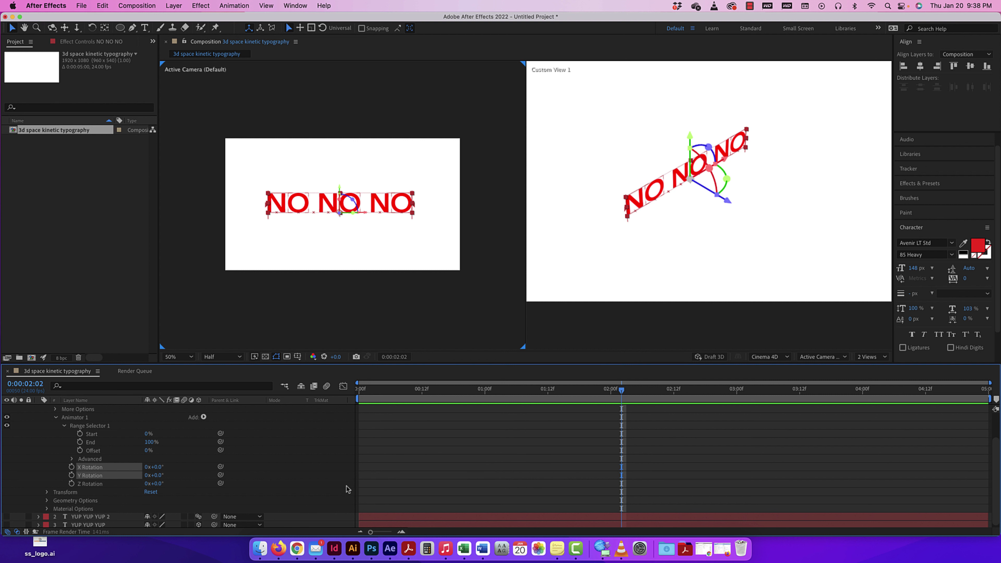
# Step: Set Range Selector 1 of the NO NO NO layer to Start 46% and End 58%, without keyframes
pyautogui.moveTo(621, 389); pyautogui.dragTo(359, 389)
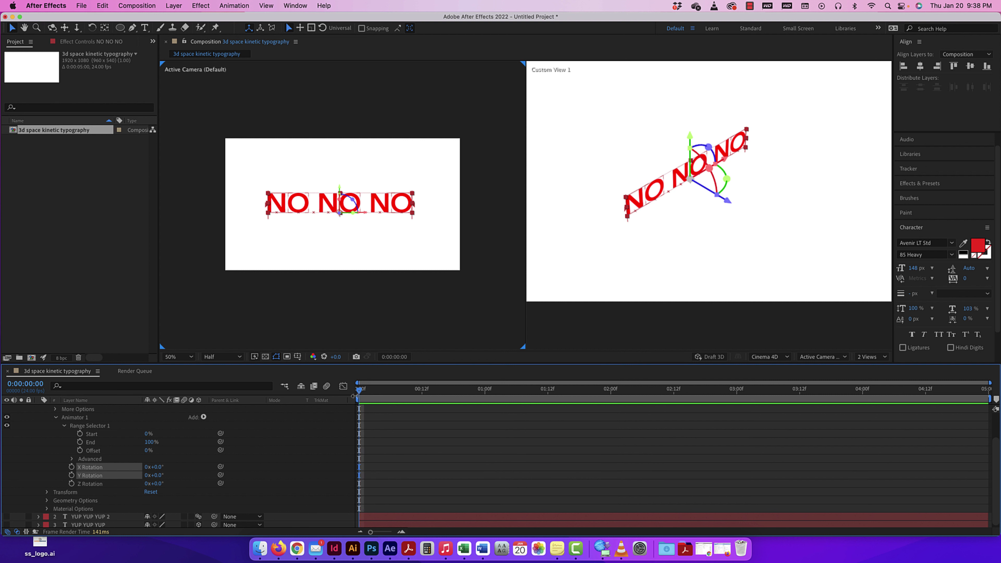
pyautogui.click(80, 434)
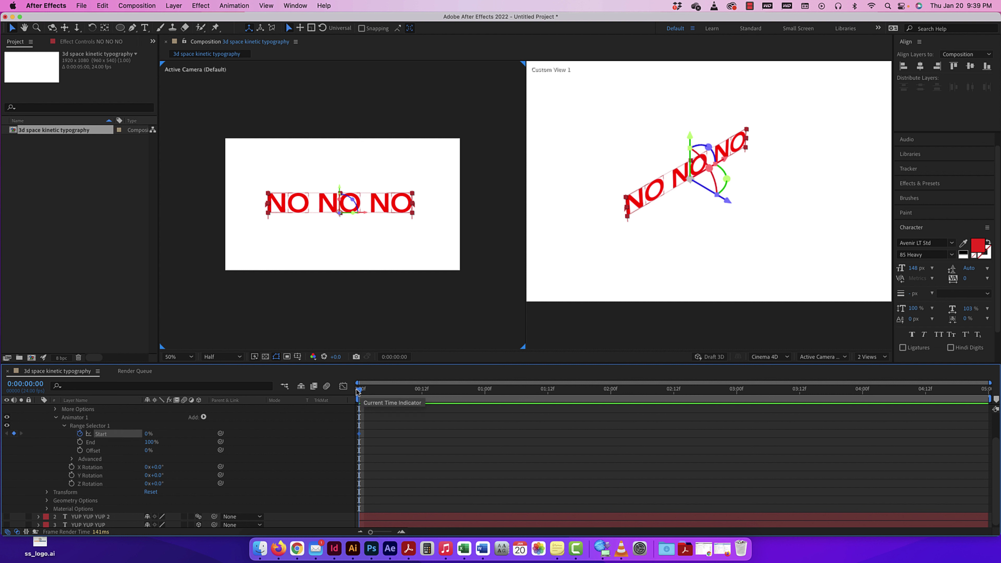
pyautogui.click(80, 434)
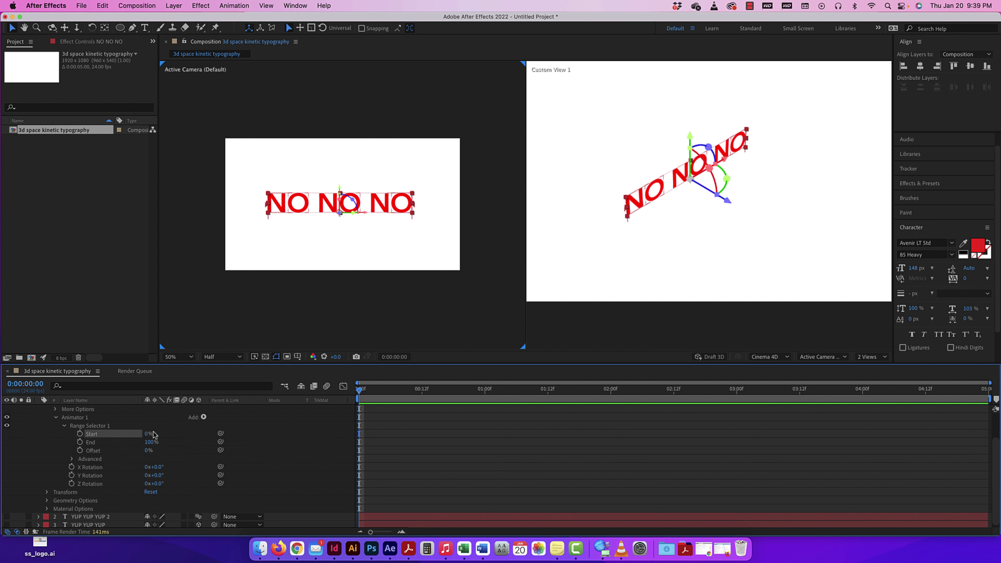
pyautogui.moveTo(148, 434); pyautogui.dragTo(124, 445)
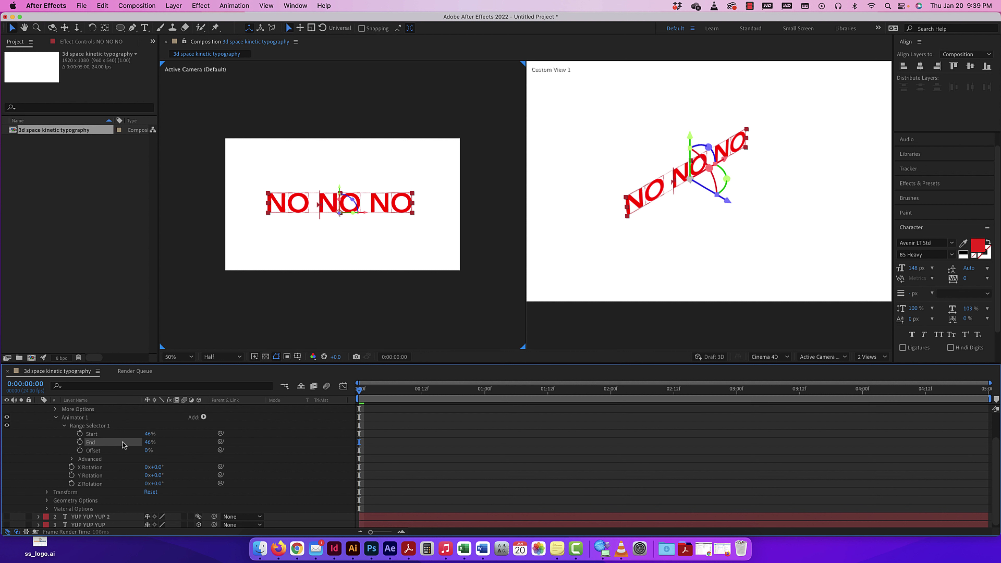
pyautogui.moveTo(149, 444); pyautogui.dragTo(163, 443)
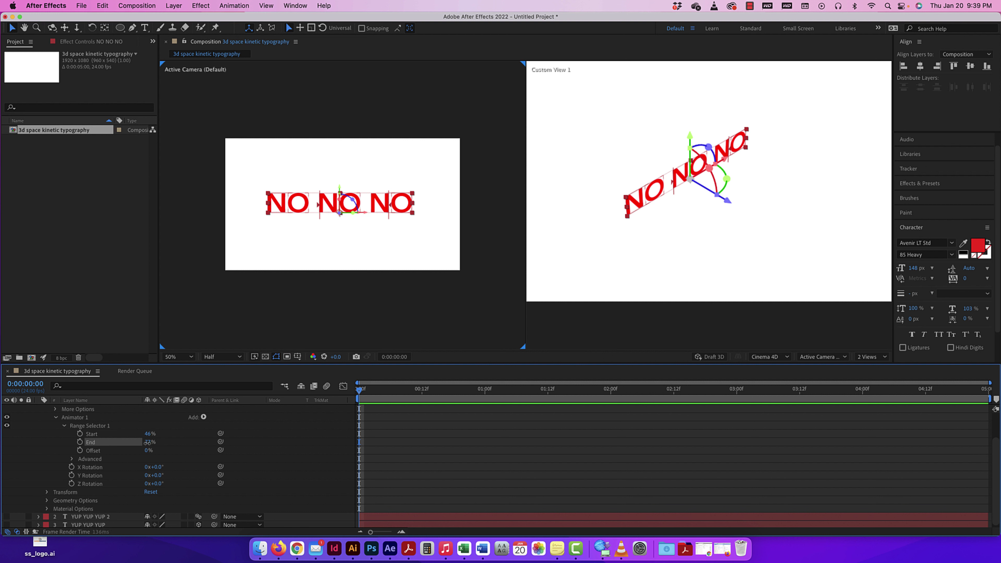
pyautogui.moveTo(154, 445)
pyautogui.mouseDown()
pyautogui.moveTo(147, 443)
pyautogui.moveTo(173, 443)
pyautogui.moveTo(161, 442)
pyautogui.mouseUp()
# Step: Keyframe the Range Selector's Offset from -66% at the first frame to 73% at 0:00:01:00, and scrub through the range movement
pyautogui.click(80, 451)
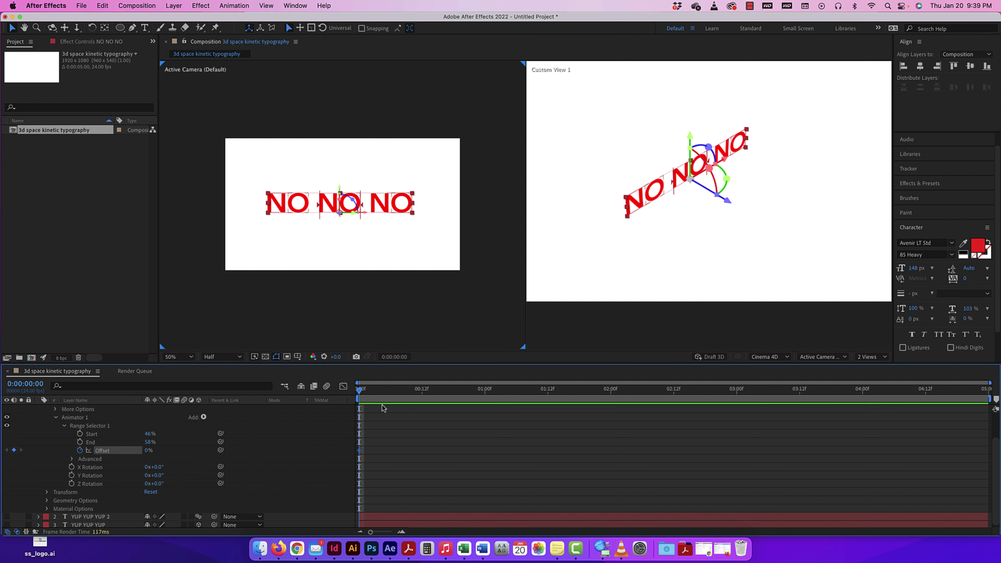
pyautogui.moveTo(359, 391); pyautogui.dragTo(487, 390)
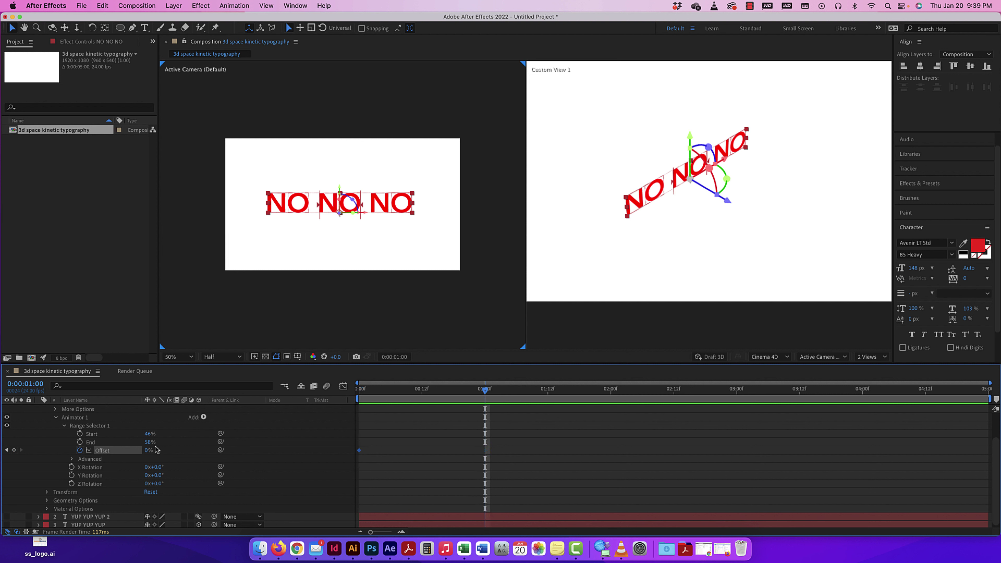
pyautogui.moveTo(147, 451); pyautogui.dragTo(181, 451)
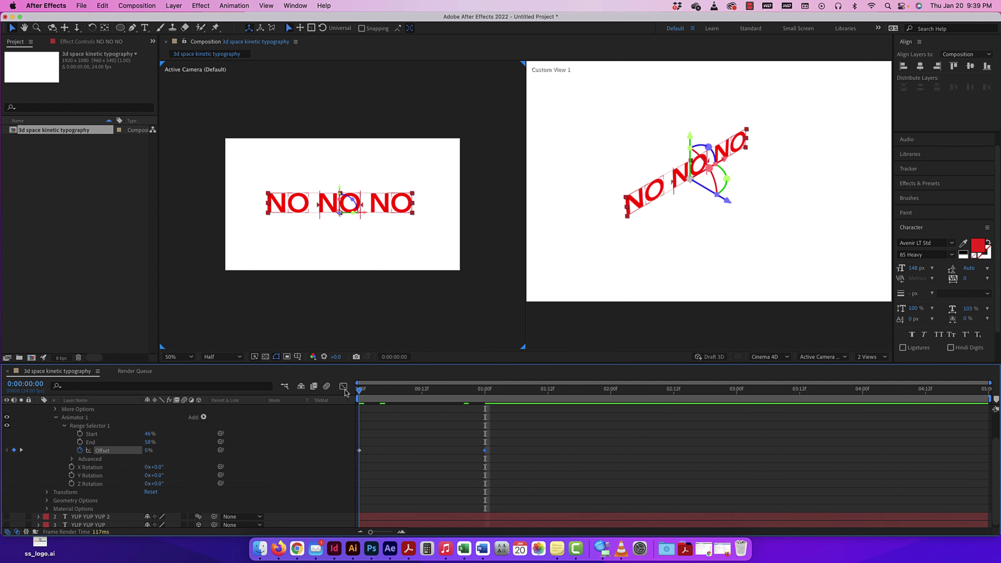
pyautogui.click(359, 390)
pyautogui.moveTo(147, 452); pyautogui.dragTo(116, 451)
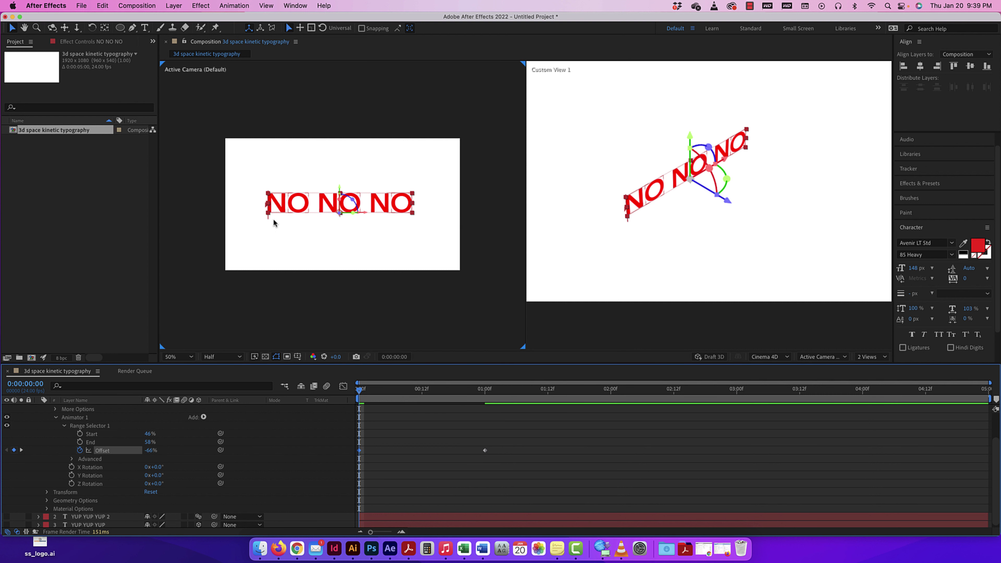
pyautogui.moveTo(359, 391); pyautogui.dragTo(417, 392)
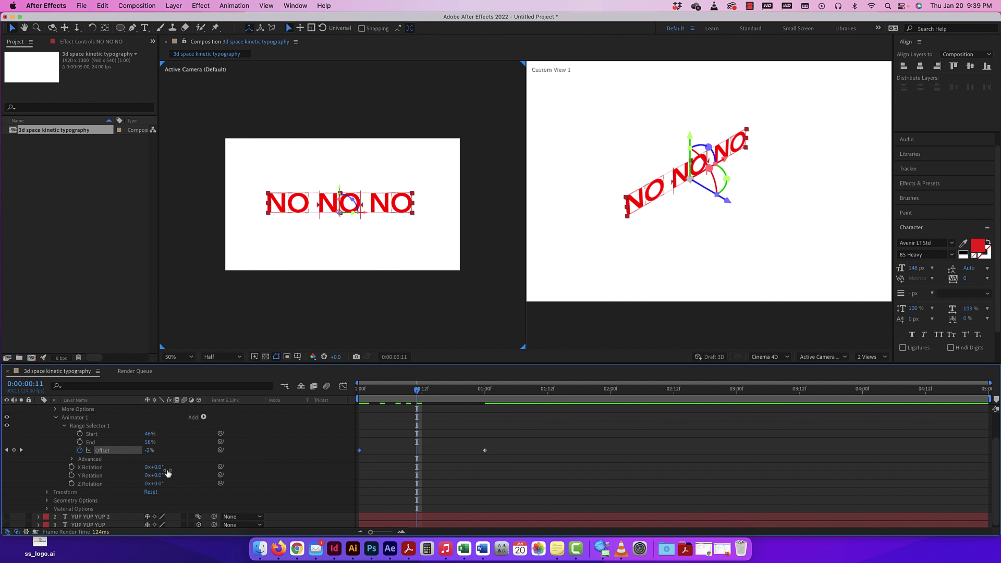
# Step: Set the animator's X Rotation to 90° and play back the Offset animation from the first frame
pyautogui.click(158, 467)
pyautogui.write('90')
pyautogui.press('Return')
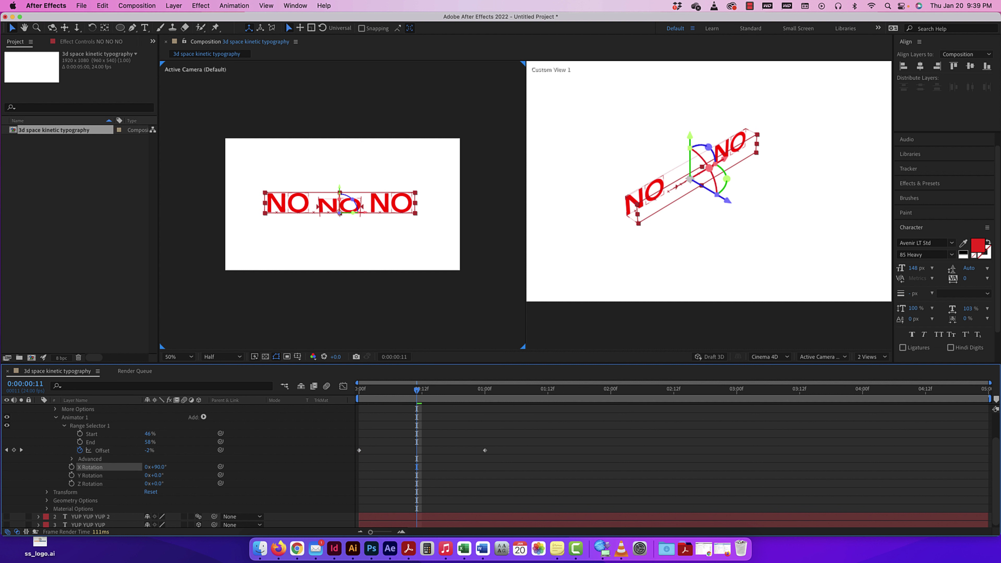
pyautogui.moveTo(418, 389); pyautogui.dragTo(359, 390)
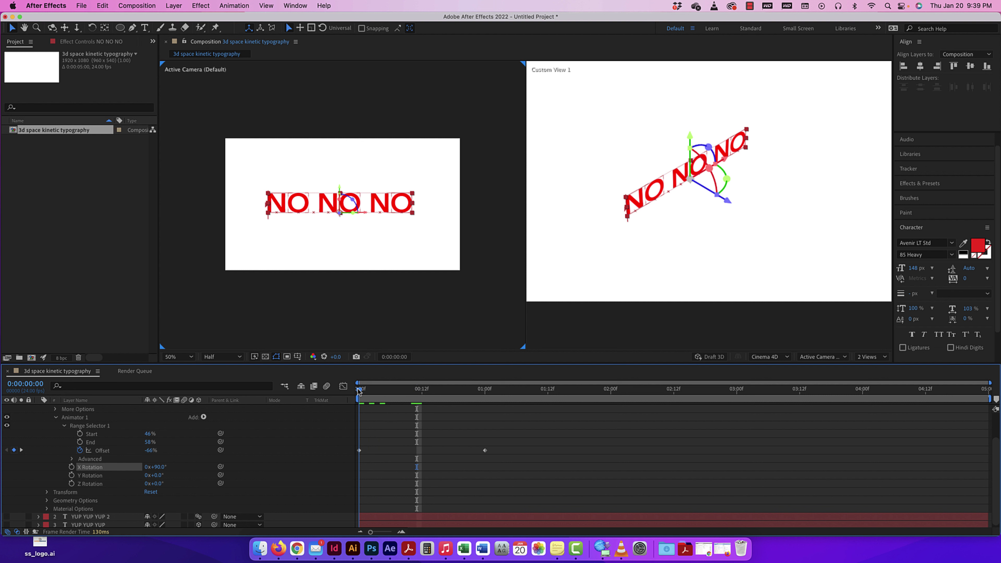
pyautogui.press('space')
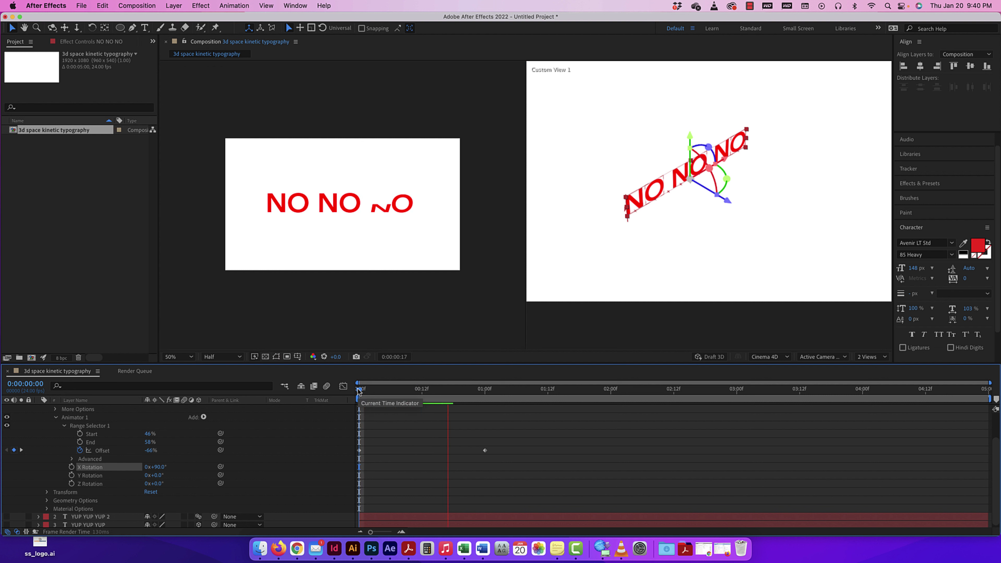
pyautogui.press('space')
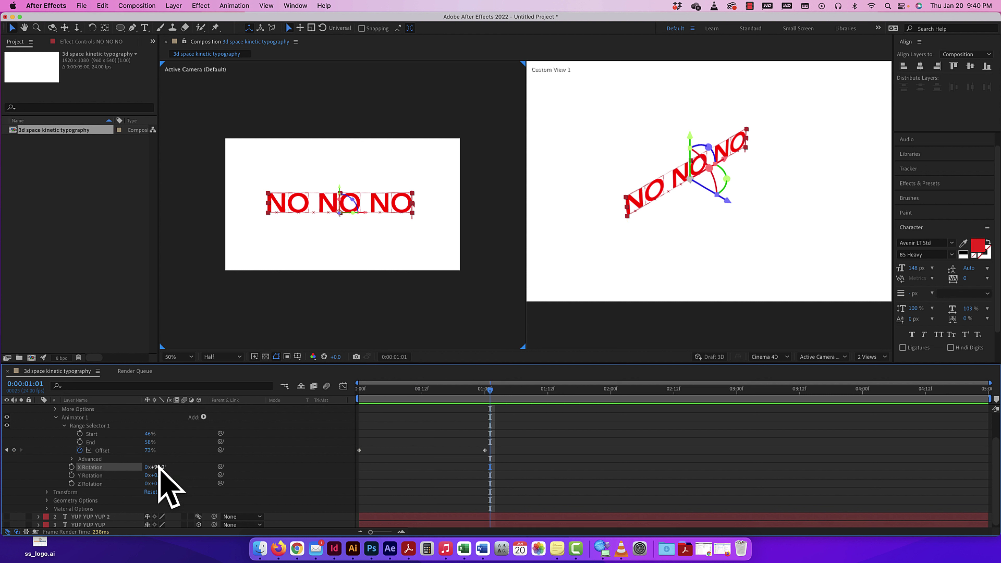
# Step: Set the animator's Y Rotation to 90° as well and preview the animation from the first frame
pyautogui.moveTo(490, 392); pyautogui.dragTo(424, 395)
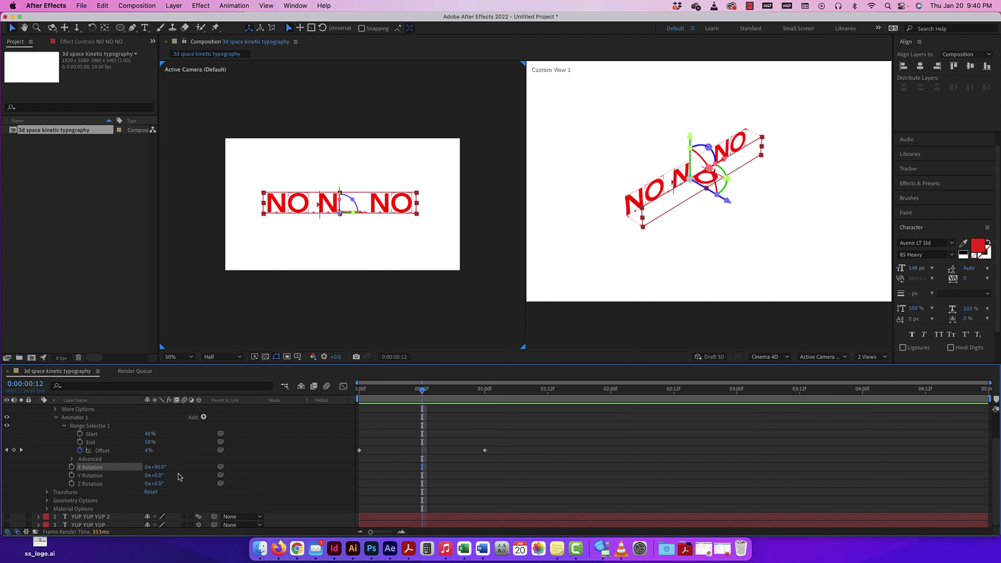
pyautogui.click(156, 475)
pyautogui.write('90')
pyautogui.press('Return')
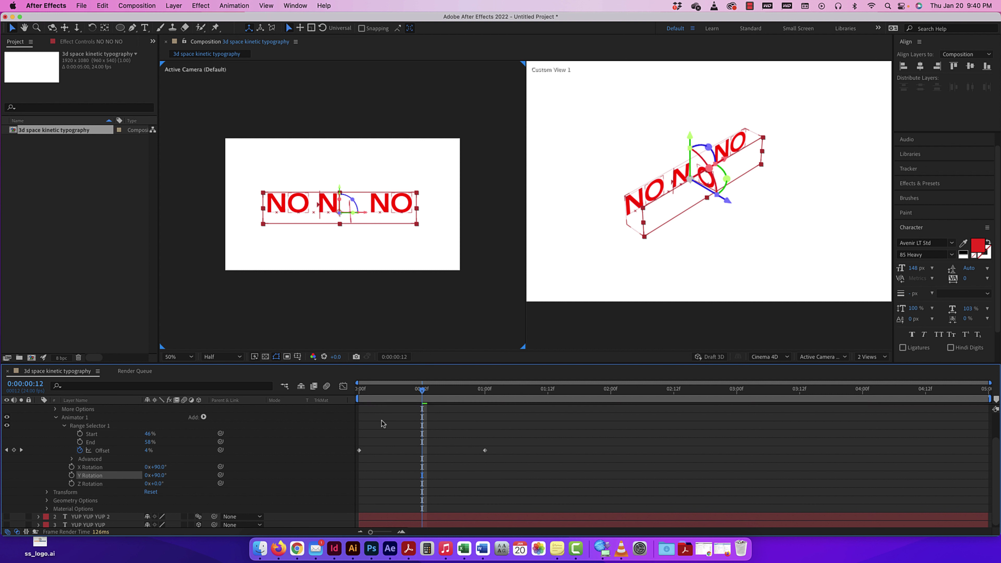
pyautogui.moveTo(425, 397); pyautogui.dragTo(357, 390)
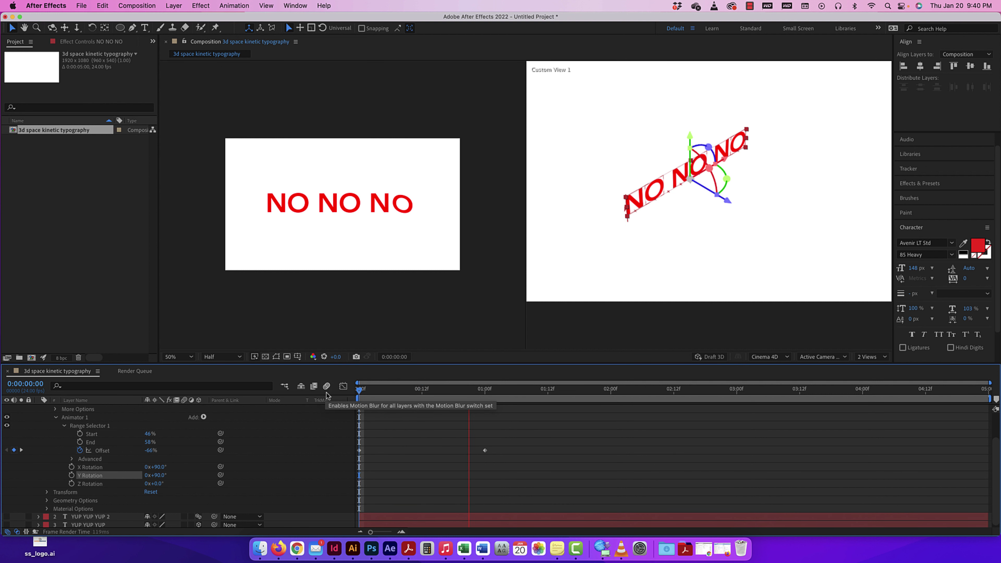
pyautogui.press('space')
# Step: Reset the animator's X Rotation to 0° and preview the animation with Y Rotation only
pyautogui.click(158, 467)
pyautogui.write('0')
pyautogui.press('Return')
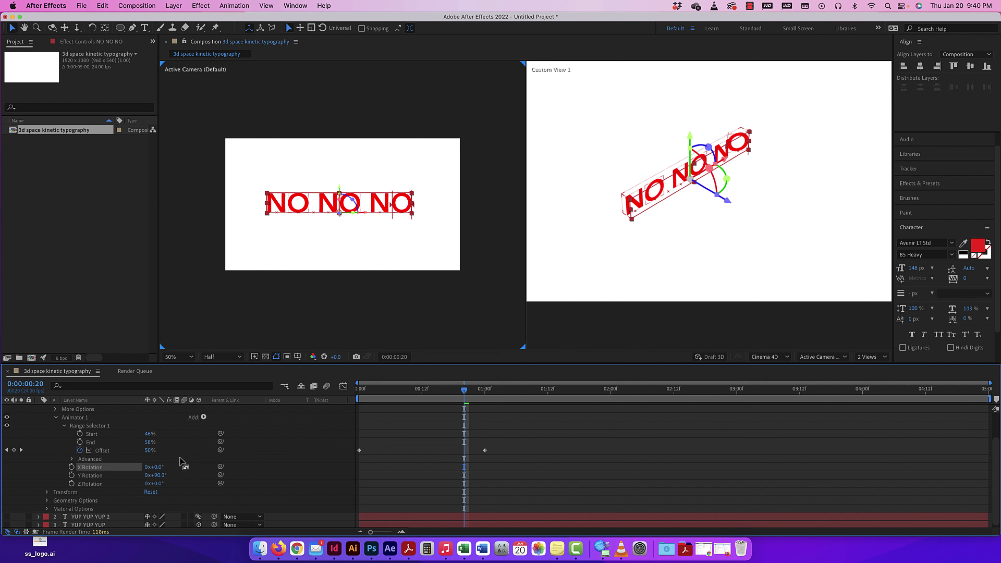
pyautogui.press('space')
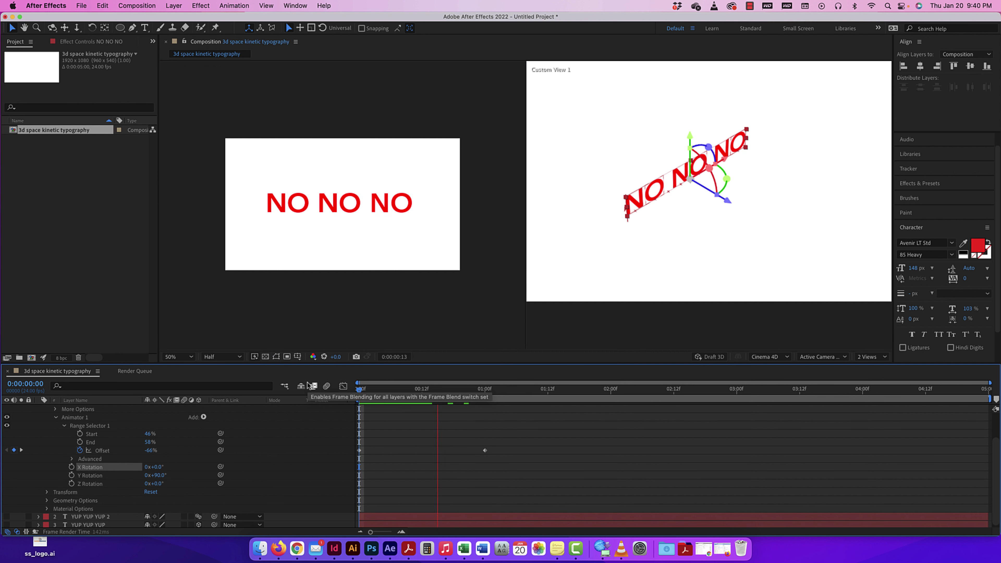
pyautogui.press('space')
# Step: Set the animator's Y Rotation to one full revolution (1x+0.0°) and play the animation from the first frame
pyautogui.click(157, 476)
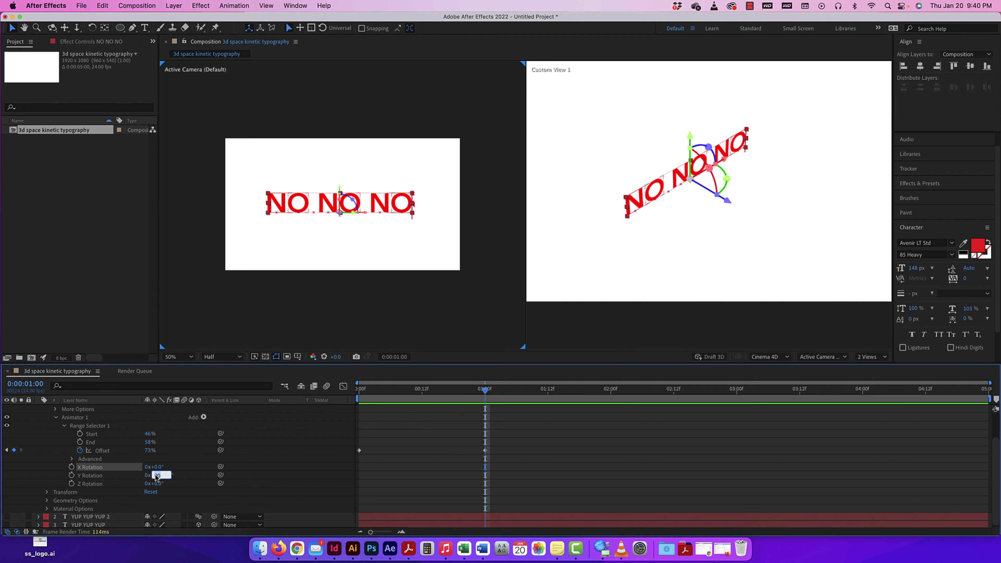
pyautogui.write('0')
pyautogui.click(152, 476)
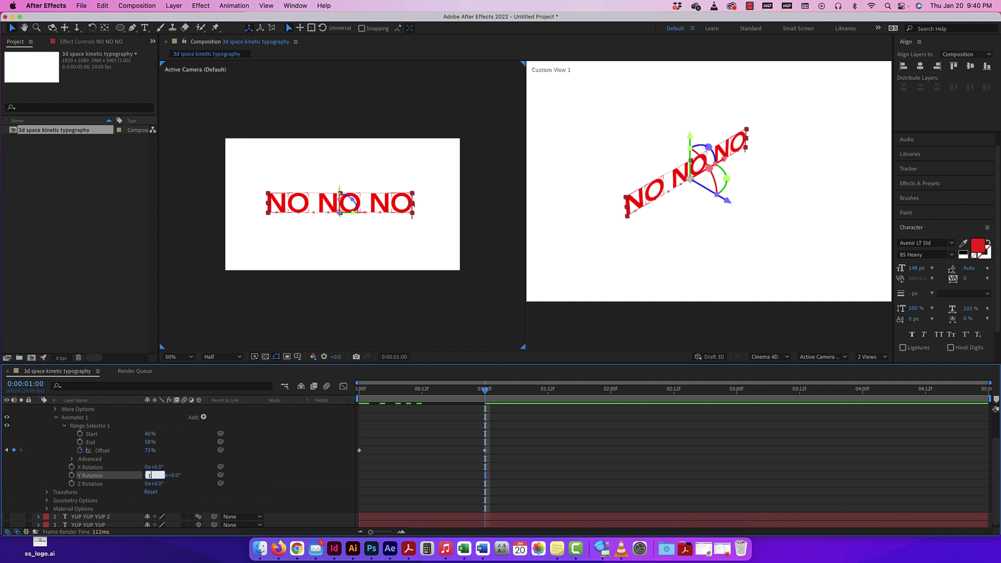
pyautogui.write('1')
pyautogui.click(416, 482)
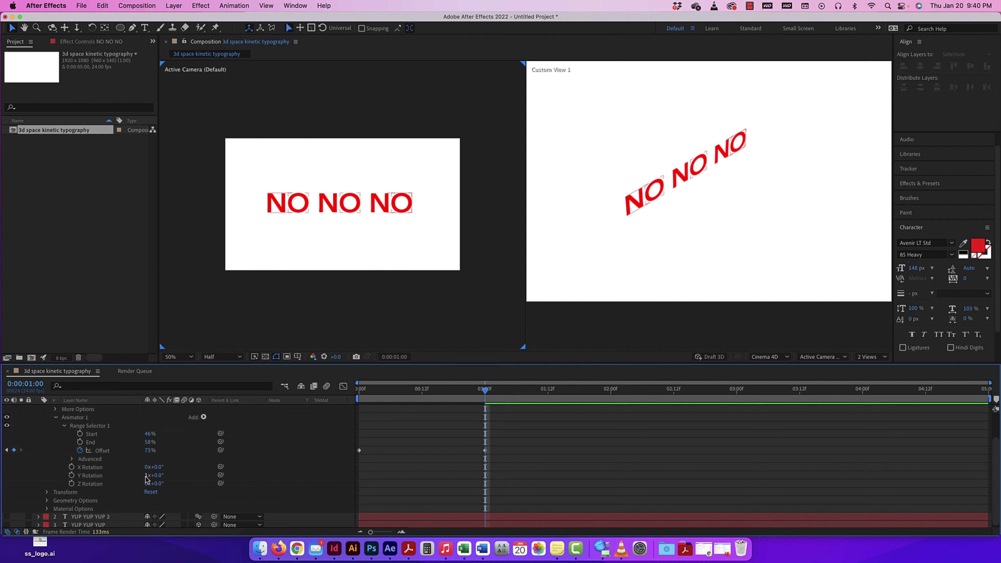
pyautogui.moveTo(487, 392); pyautogui.dragTo(359, 391)
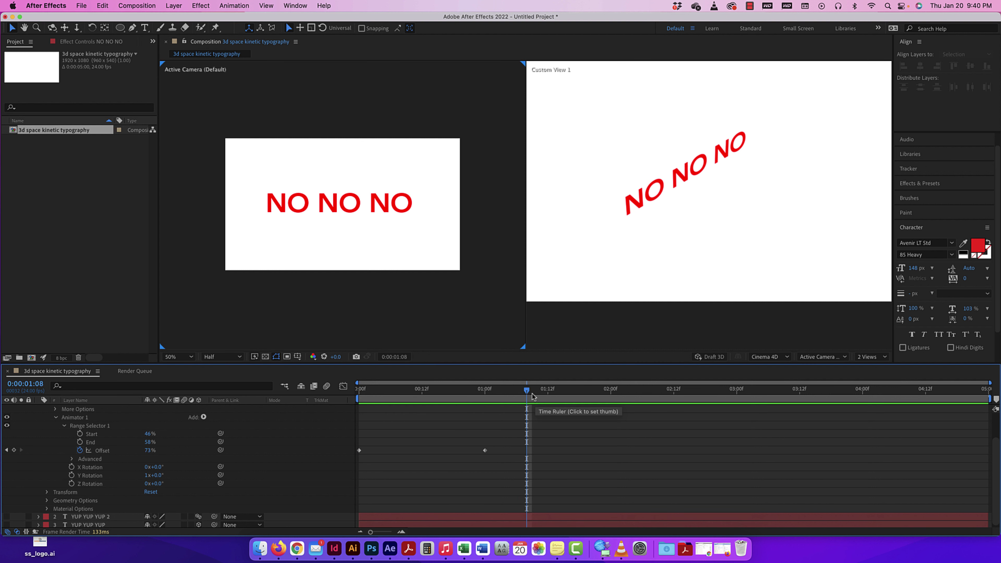
pyautogui.press('space')
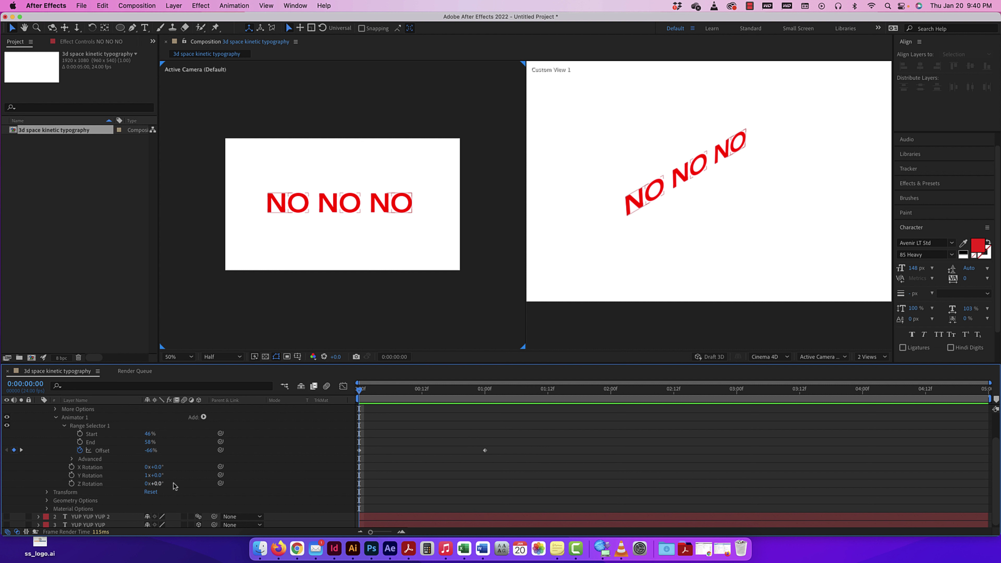
pyautogui.moveTo(497, 446); pyautogui.dragTo(356, 459)
pyautogui.press('Delete')
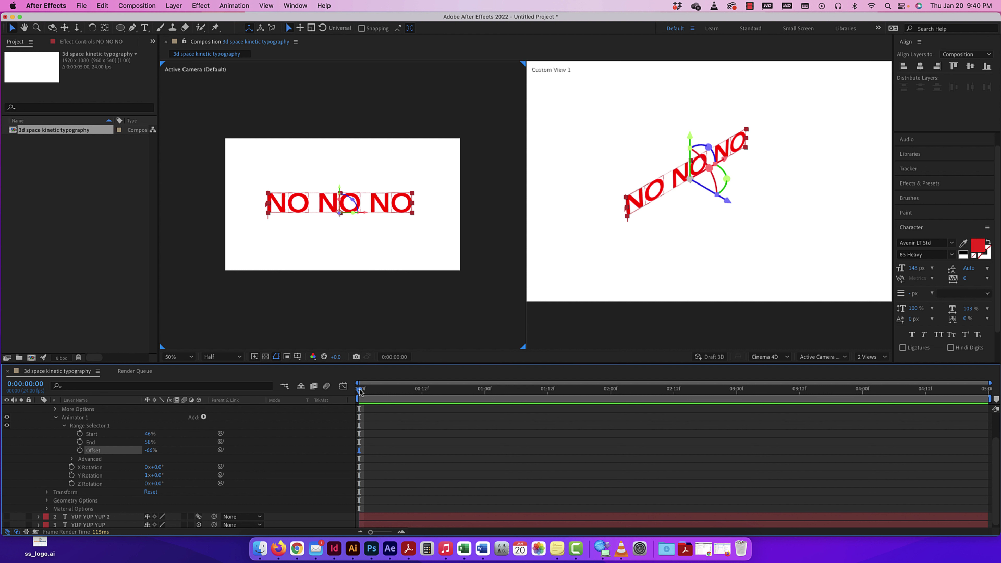
pyautogui.press('cmd+z')
# Step: Set the animator's Y Rotation to 0x+0.0° and Z Rotation to 1x+0.0°, and start a preview
pyautogui.click(148, 476)
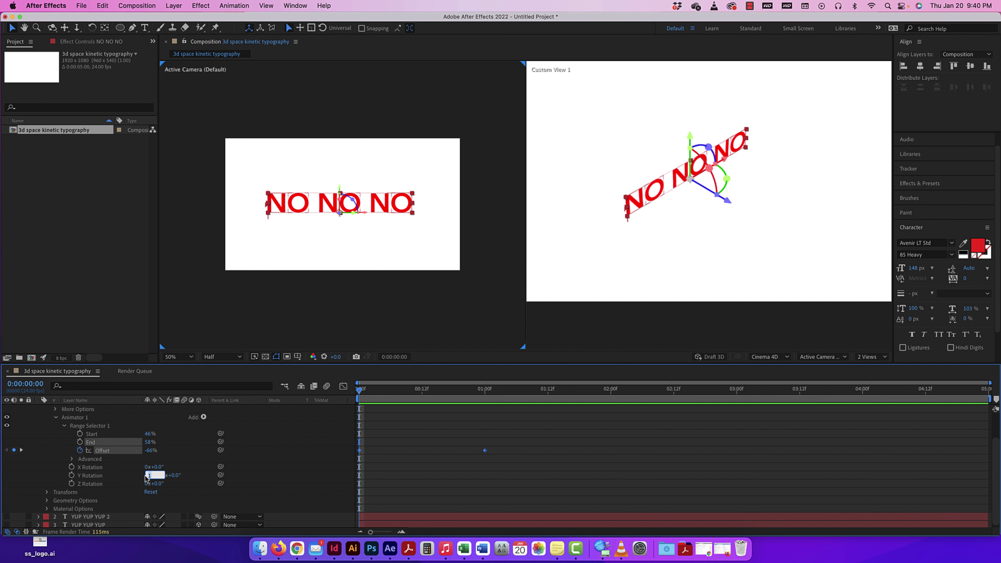
pyautogui.press('Return')
pyautogui.click(148, 483)
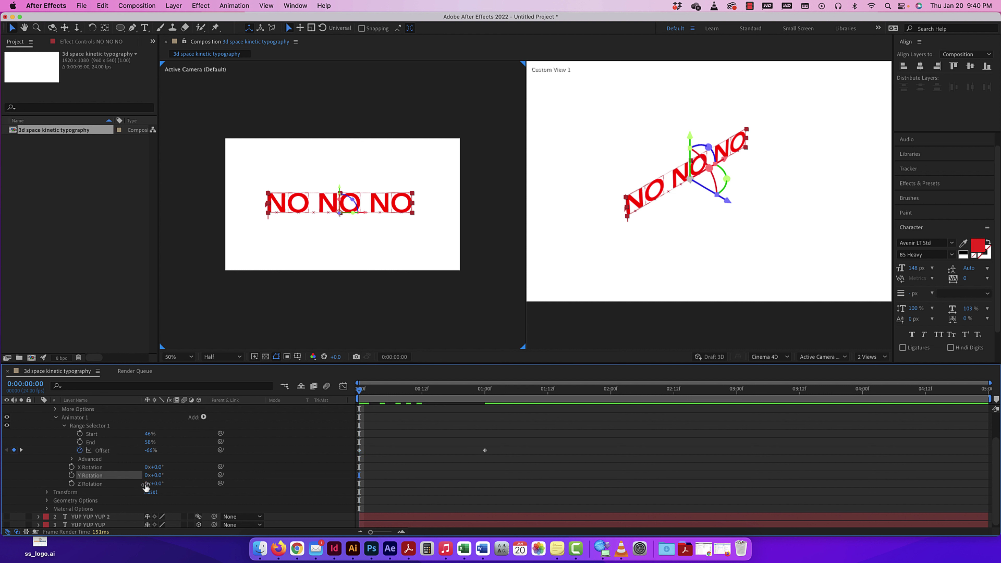
pyautogui.write('1')
pyautogui.click(372, 409)
pyautogui.press('space')
# Step: Lower the preview resolution to Quarter and play back the Z Rotation animation from the first frame
pyautogui.click(161, 341)
pyautogui.click(222, 356)
pyautogui.click(221, 402)
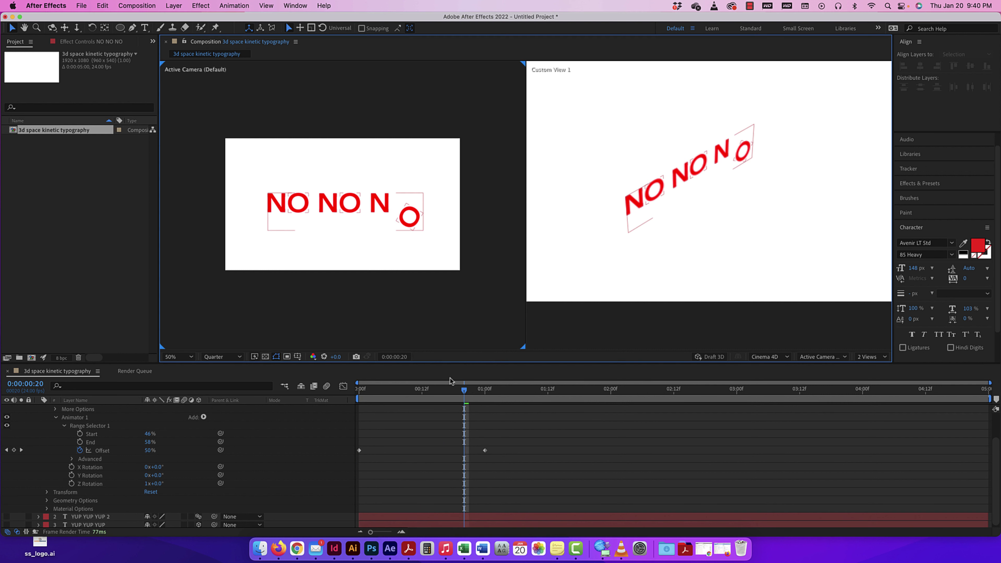
pyautogui.moveTo(464, 390); pyautogui.dragTo(343, 389)
pyautogui.press('space')
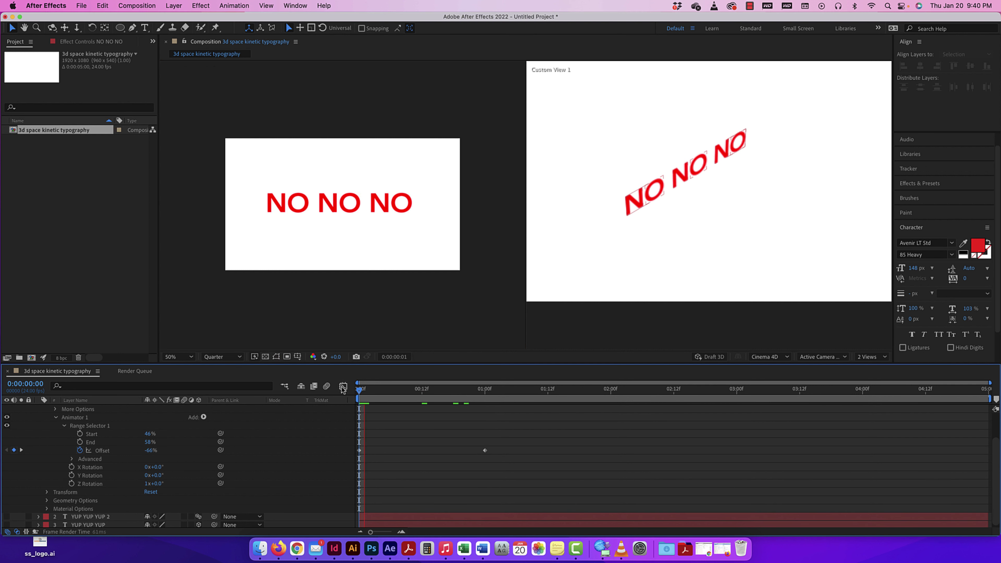
pyautogui.click(286, 221)
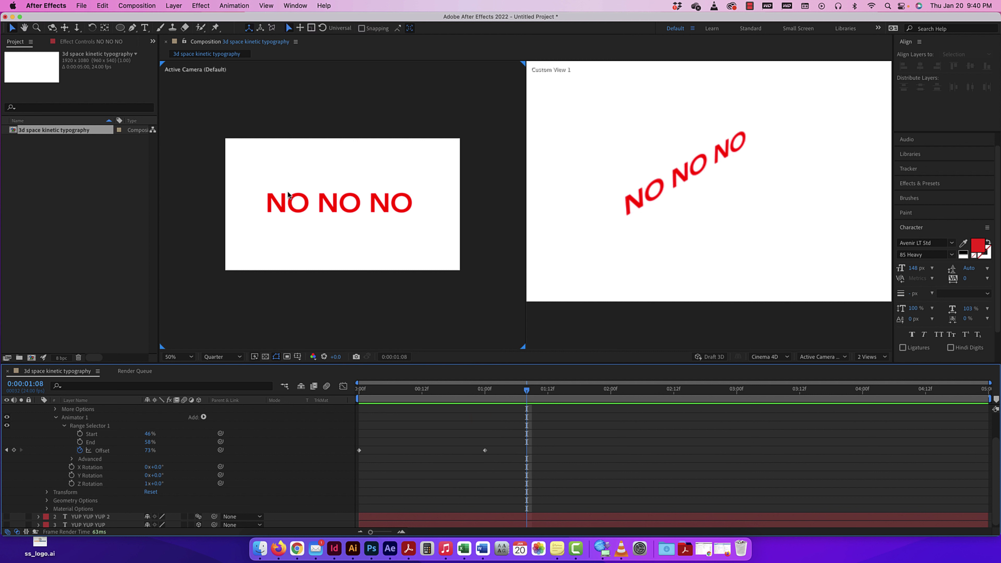
# Step: Return to the first frame and examine the NO NO NO layer's text Animate options, including Enable Per-character 3D
pyautogui.moveTo(524, 394); pyautogui.dragTo(351, 392)
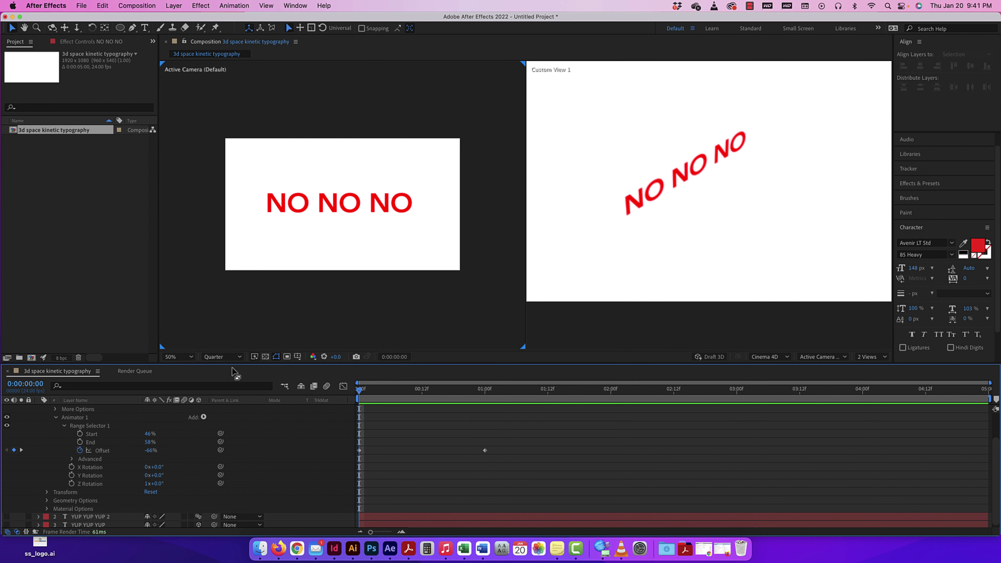
pyautogui.click(55, 427)
pyautogui.scroll(2, 208, 424)
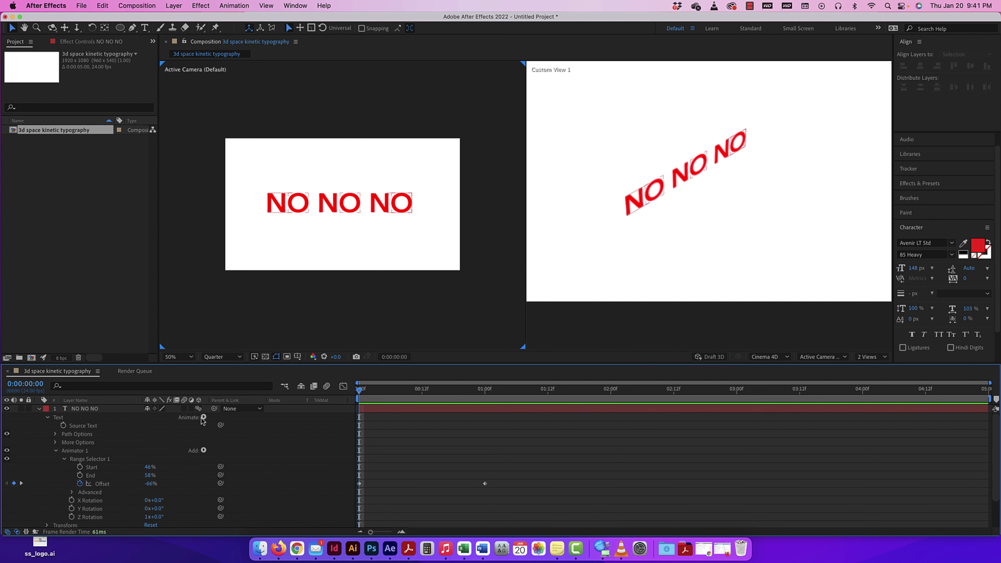
pyautogui.click(204, 417)
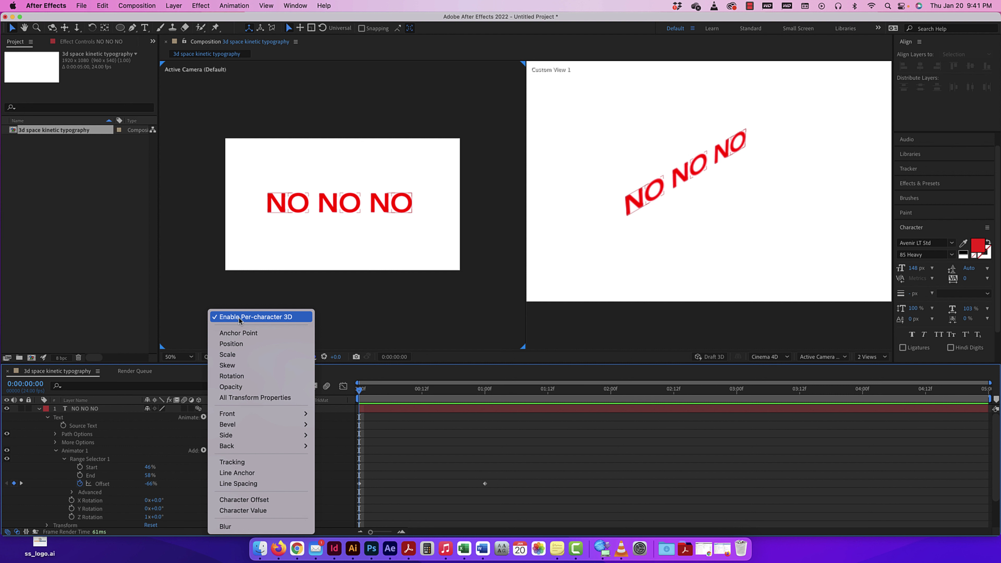
pyautogui.click(240, 318)
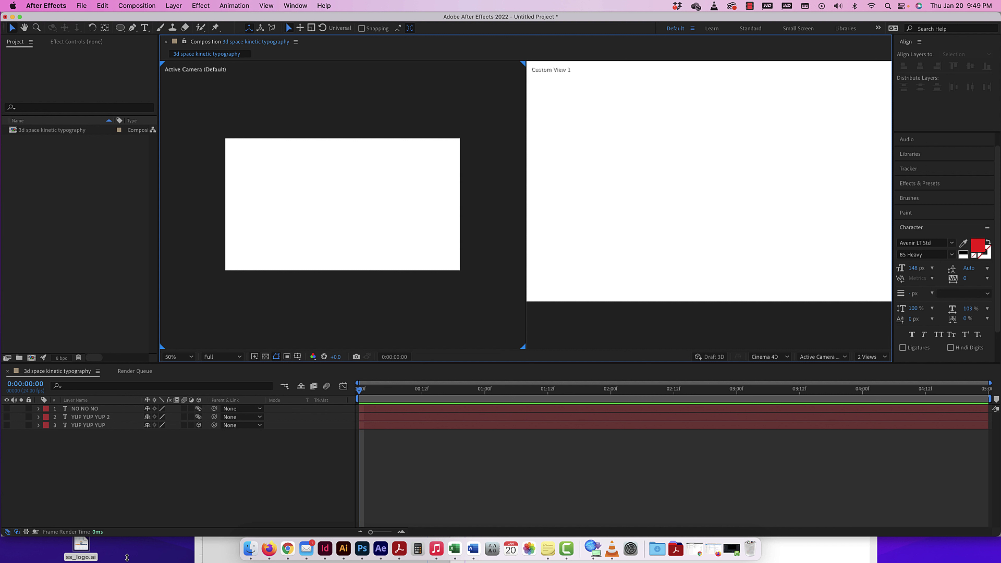
# Step: Import ss_logo.ai from the desktop into the project as Footage with Merged Layers
pyautogui.click(85, 548)
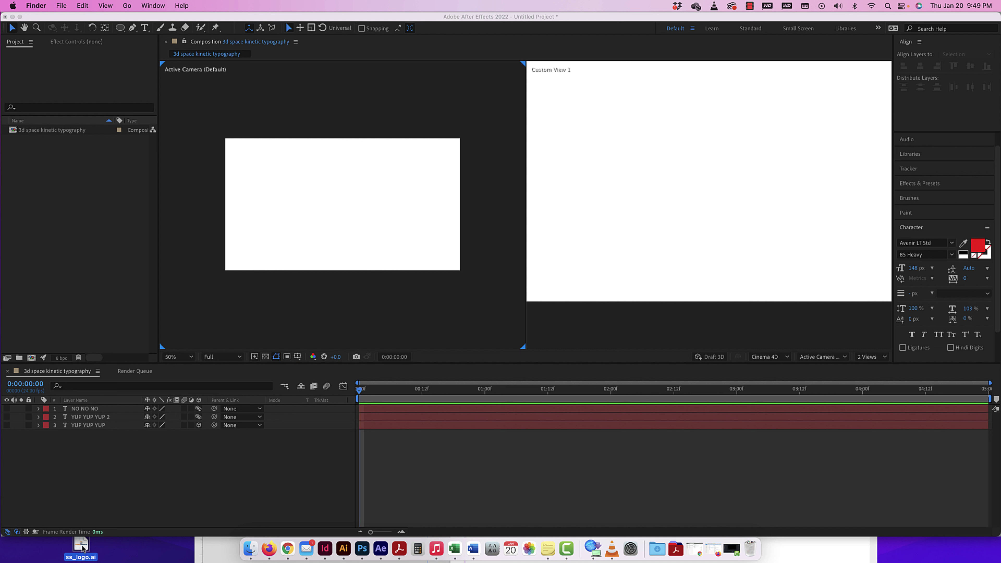
pyautogui.moveTo(83, 549); pyautogui.dragTo(51, 213)
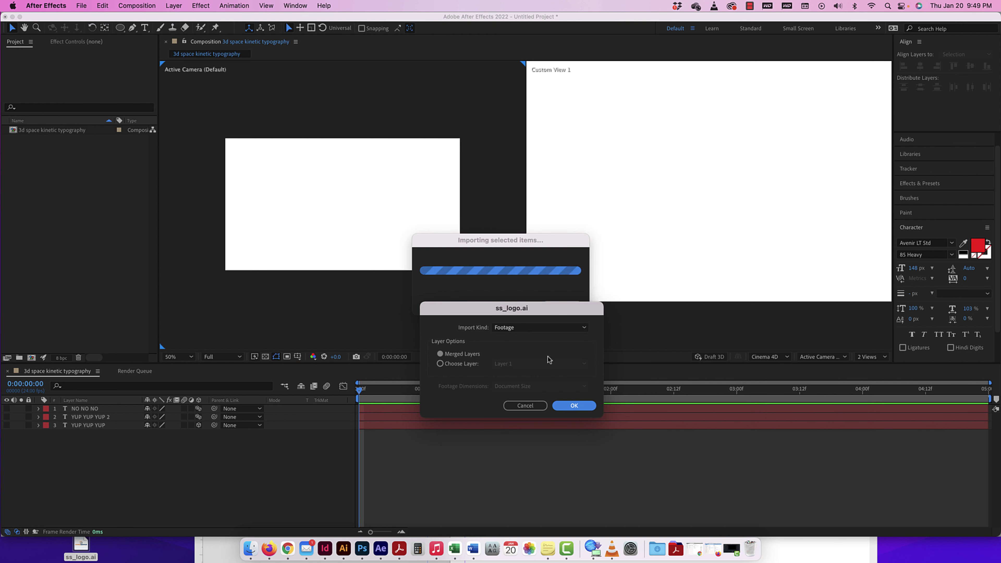
pyautogui.click(572, 406)
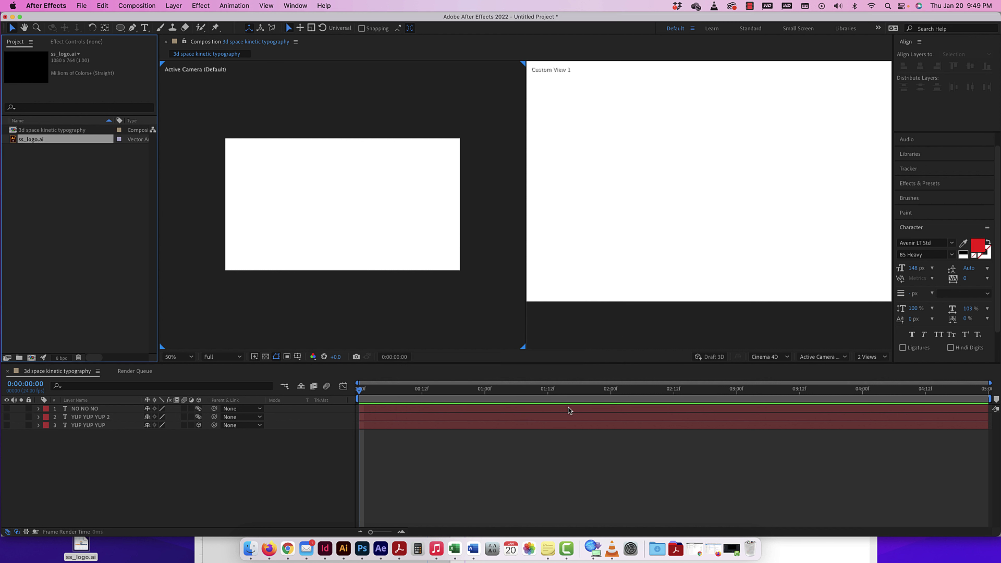
# Step: Add the imported ss_logo.ai to the 3d space kinetic typography composition as the topmost layer
pyautogui.click(81, 6)
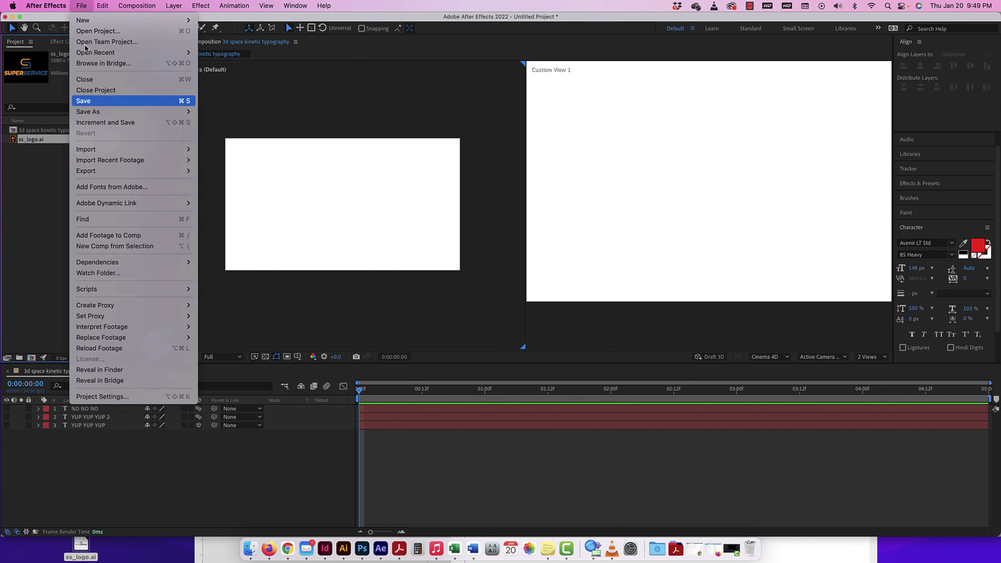
pyautogui.moveTo(96, 149)
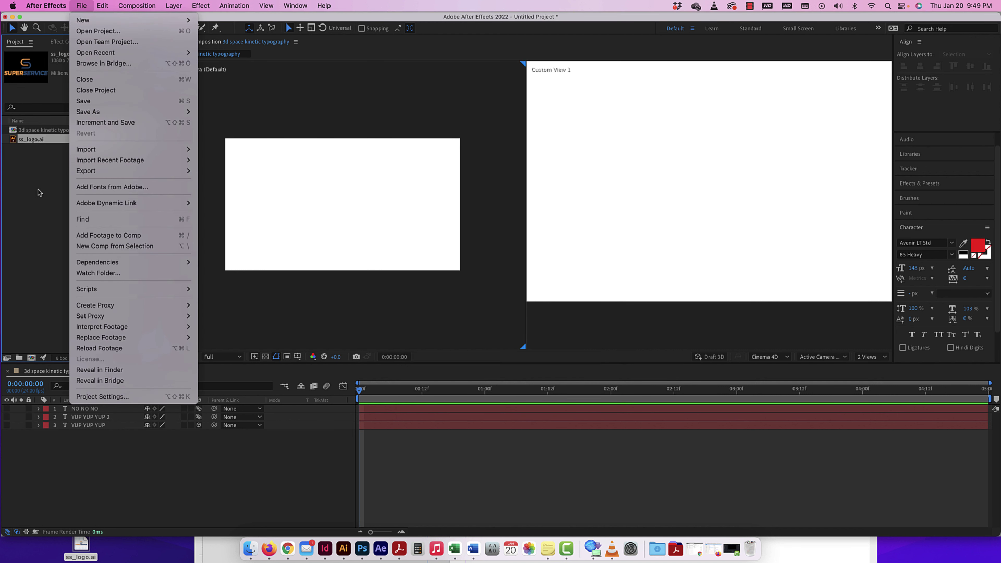
pyautogui.click(48, 149)
pyautogui.moveTo(36, 142); pyautogui.dragTo(106, 414)
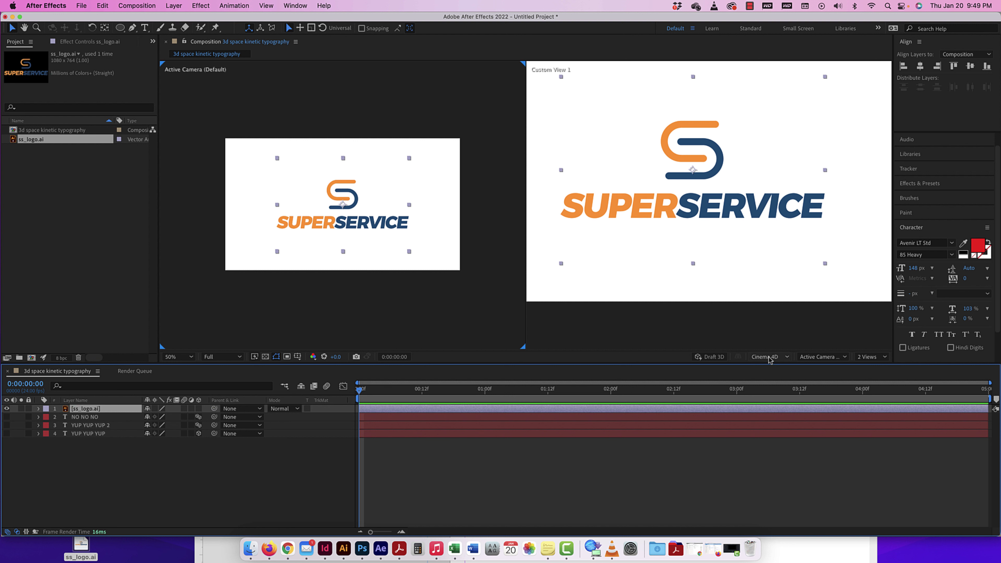
# Step: Review the composition's 3D renderer choices, keep Cinema 4D, and deselect the logo layer
pyautogui.click(785, 359)
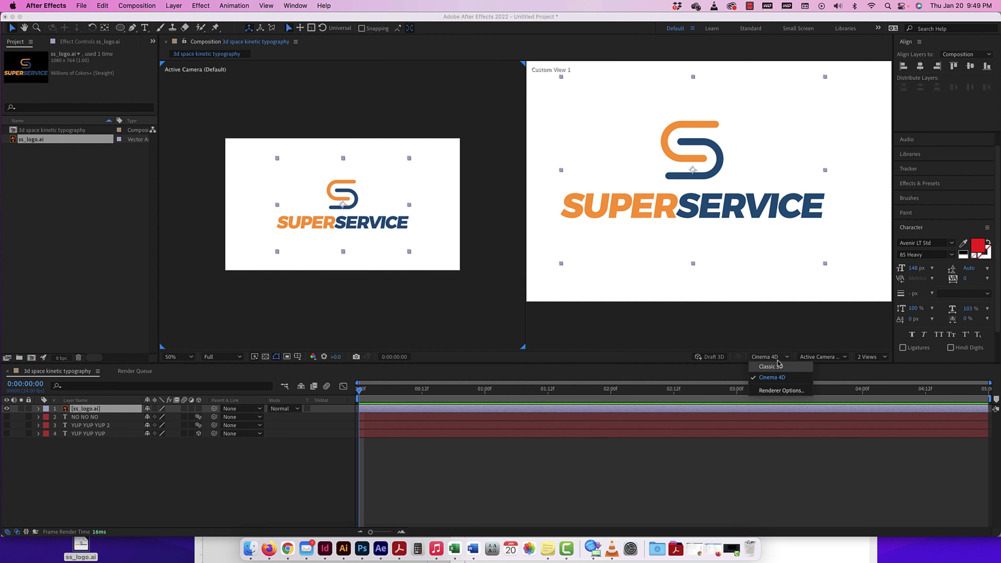
pyautogui.click(769, 374)
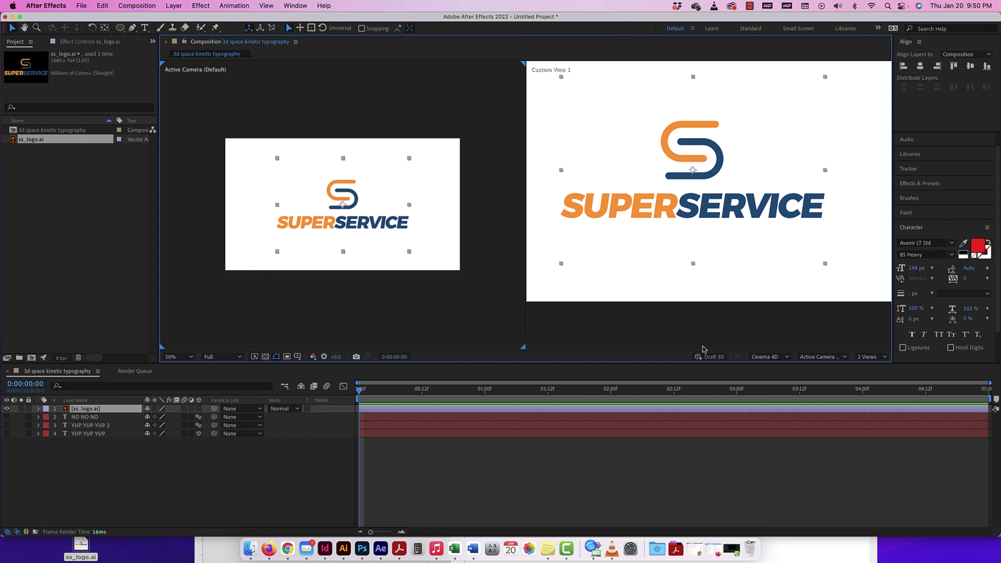
pyautogui.click(779, 357)
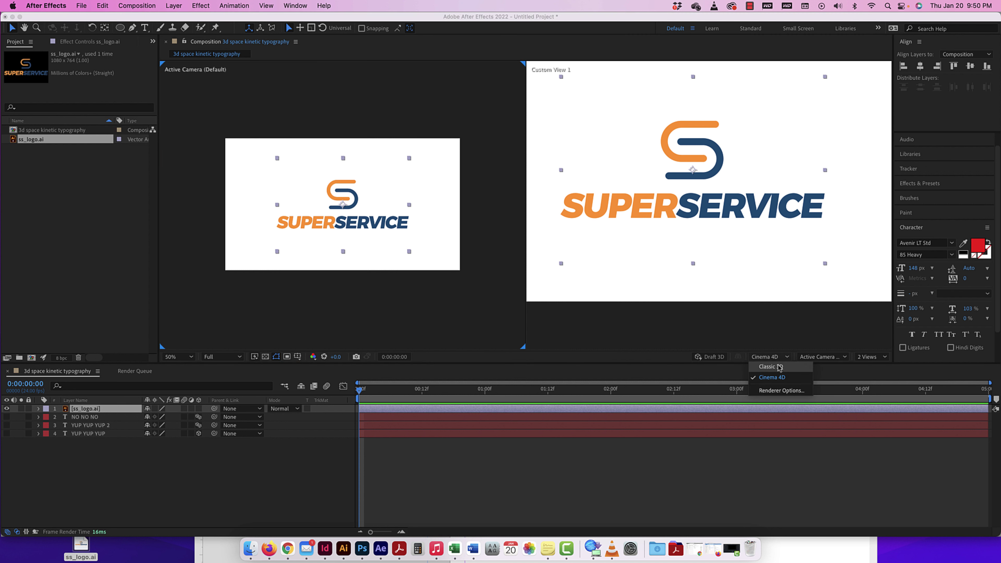
pyautogui.click(780, 378)
pyautogui.click(783, 348)
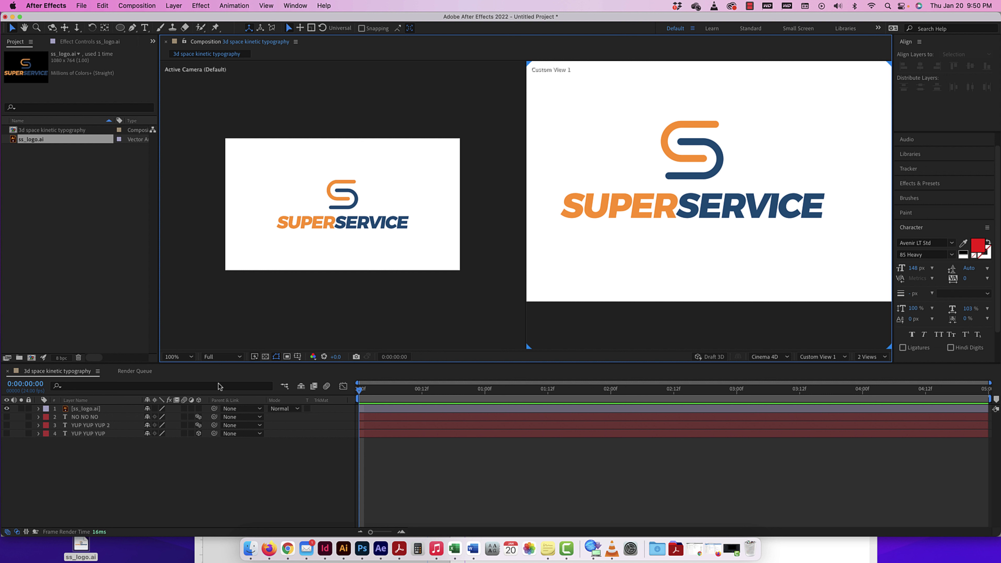
# Step: Create shapes from the ss_logo.ai vector layer
pyautogui.click(38, 409)
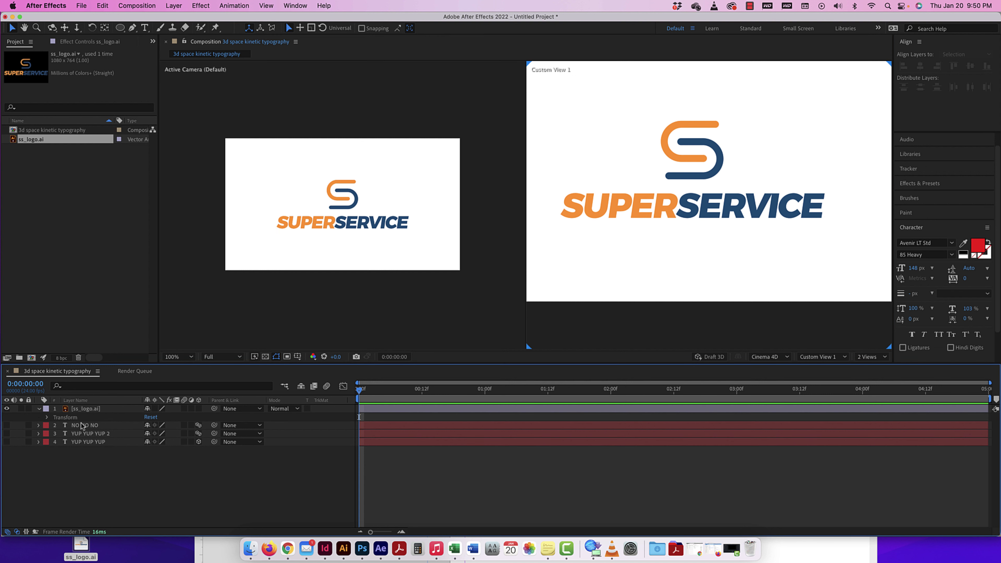
pyautogui.click(117, 409)
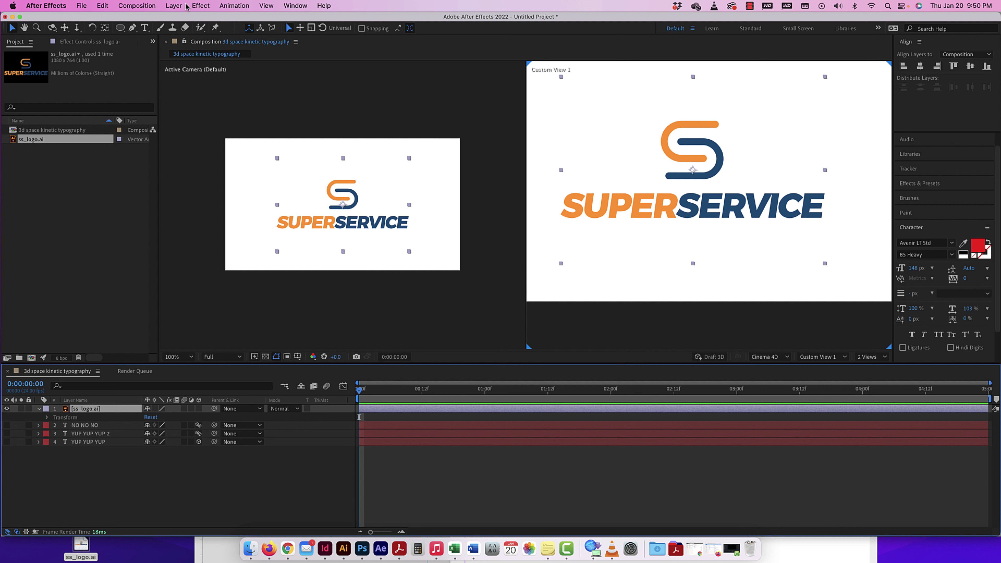
pyautogui.click(173, 5)
pyautogui.moveTo(244, 306)
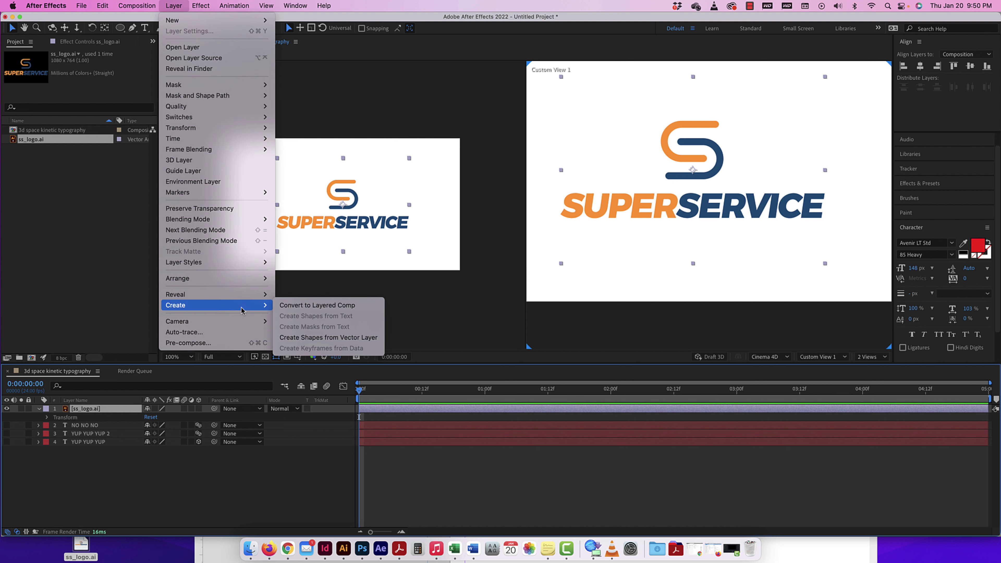
pyautogui.click(326, 338)
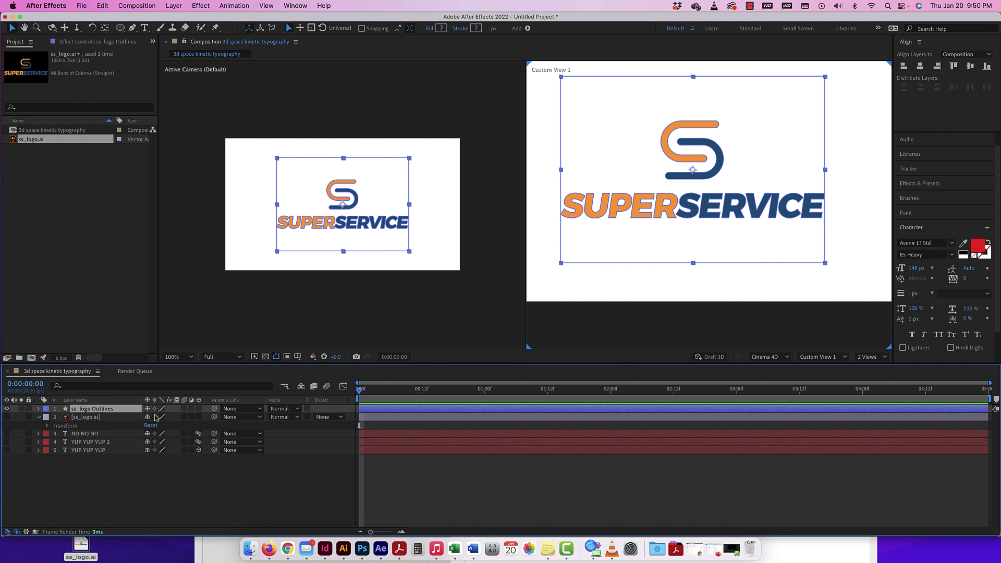
# Step: Make the ss_logo Outlines layer 3D and set its Extrusion Depth to 38.0 in the Geometry Options
pyautogui.click(39, 409)
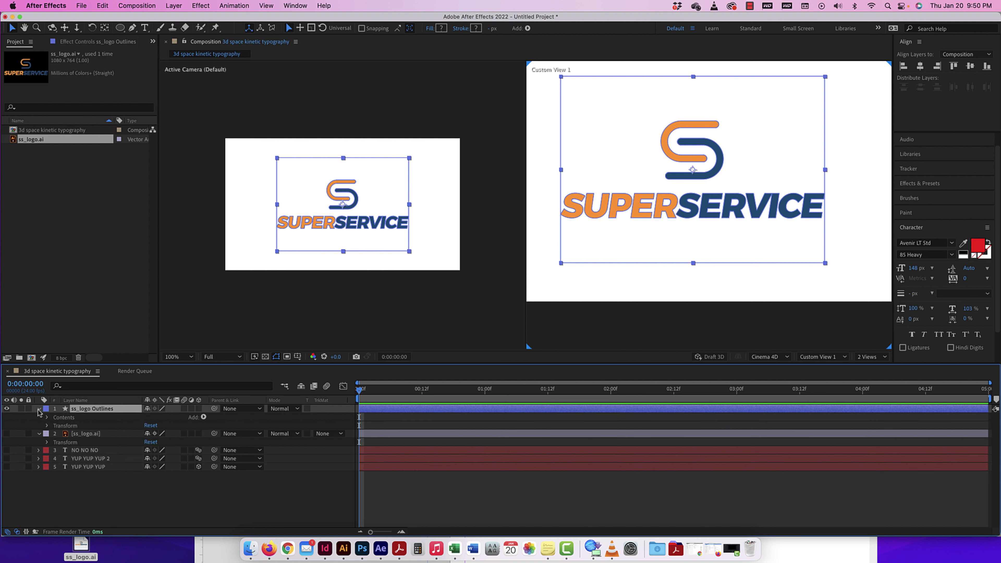
pyautogui.click(199, 409)
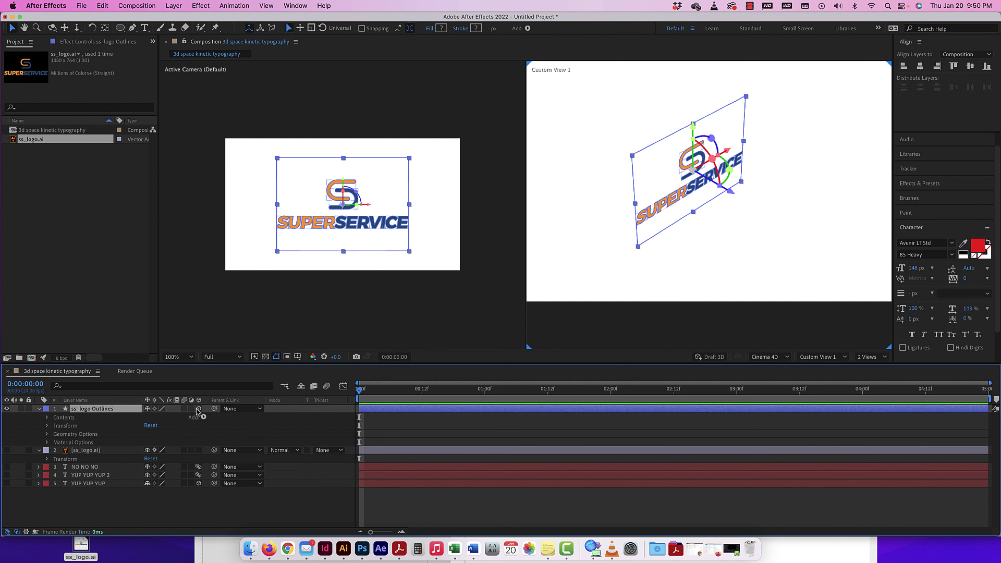
pyautogui.click(47, 434)
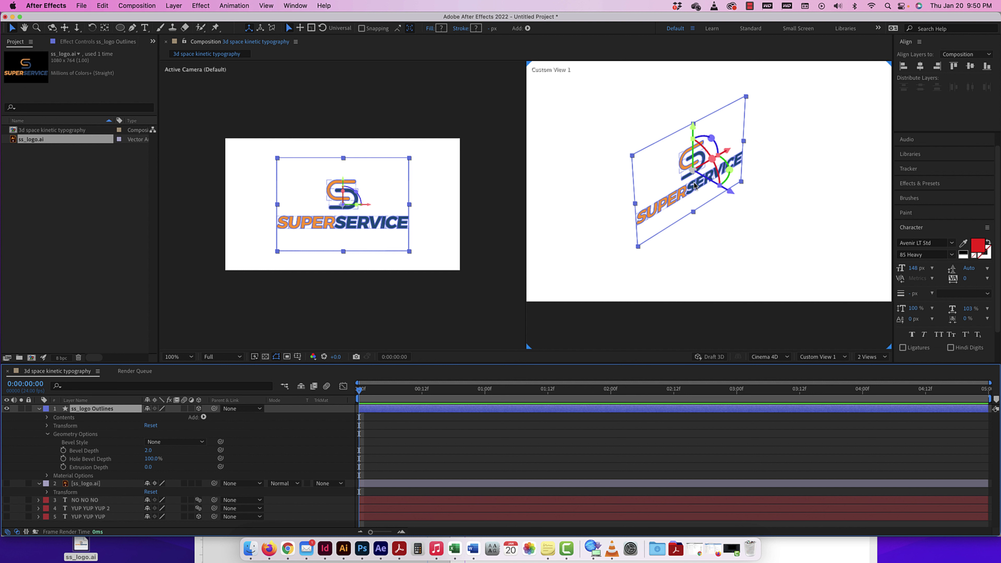
pyautogui.moveTo(147, 467); pyautogui.dragTo(165, 467)
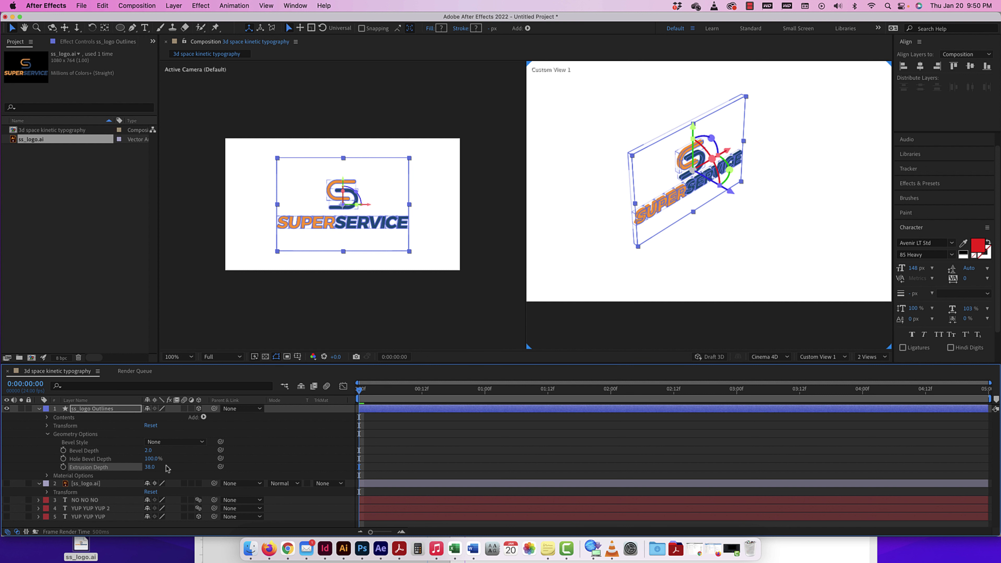
pyautogui.click(564, 243)
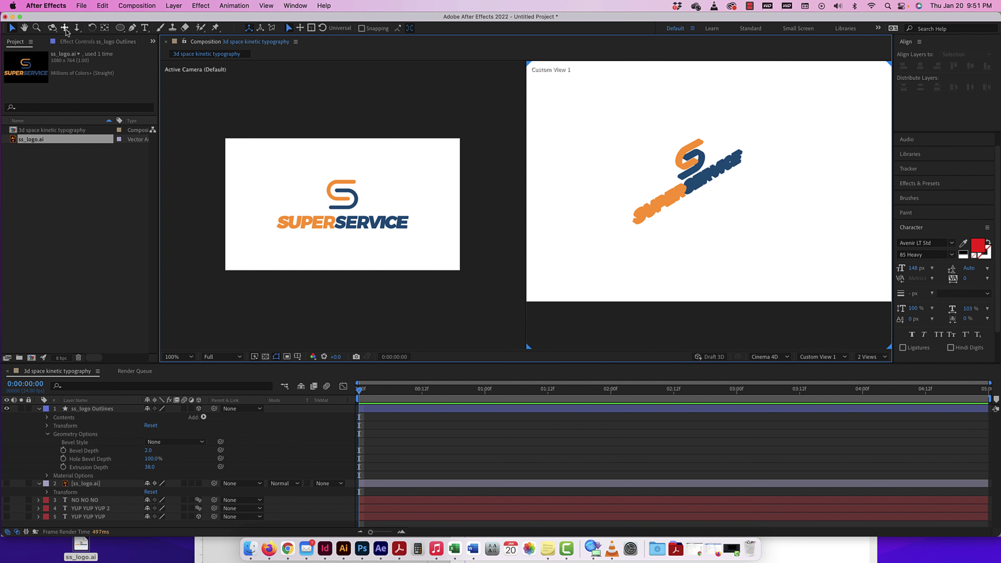
# Step: Orbit Custom View 1 around the extruded logo and lower the preview resolution to Half
pyautogui.click(52, 28)
pyautogui.moveTo(641, 256); pyautogui.dragTo(641, 217)
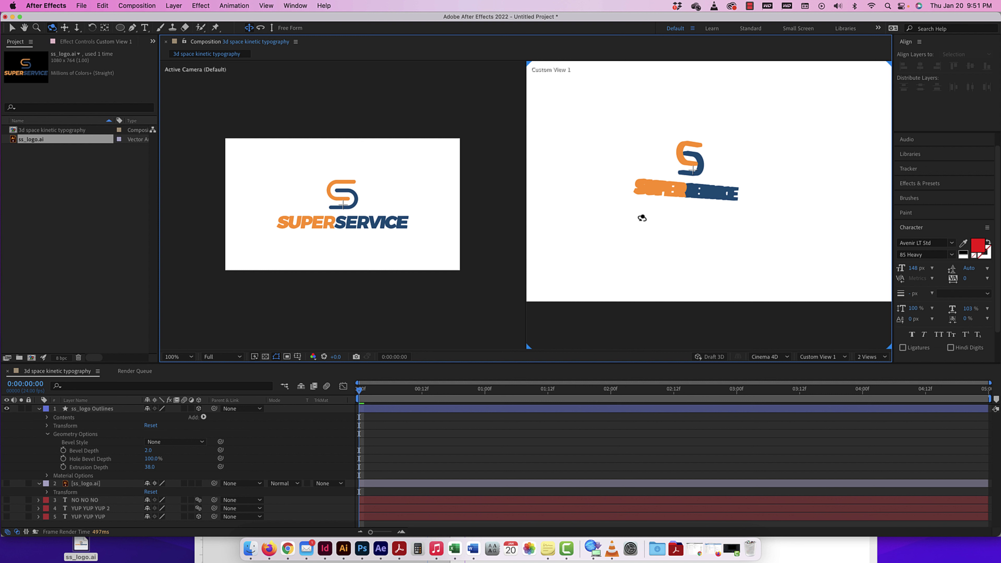
pyautogui.click(227, 360)
pyautogui.click(222, 395)
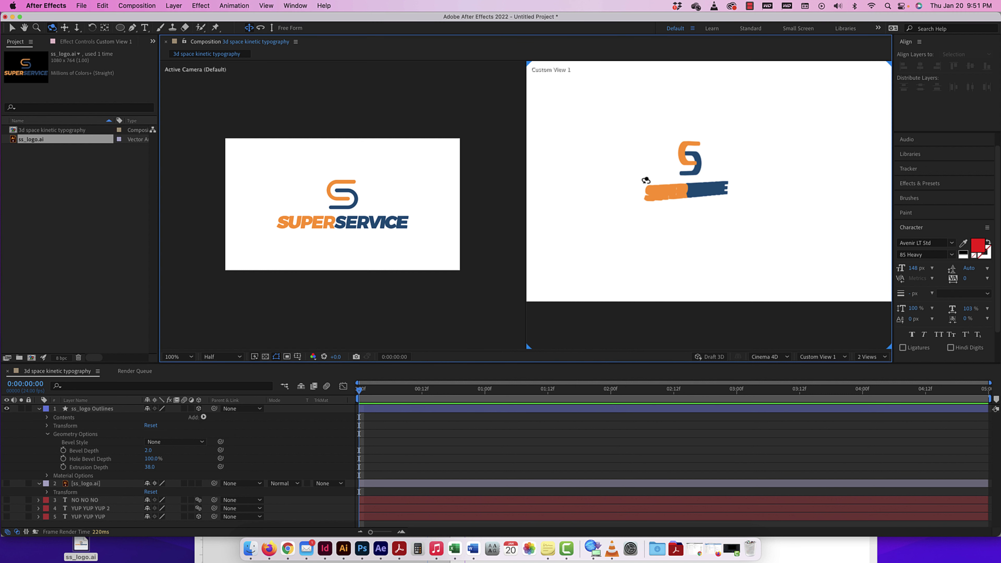
# Step: Examine the extruded logo's depth from several angles in Custom View 1 with the orbit, pan and dolly camera tools
pyautogui.moveTo(645, 182)
pyautogui.mouseDown()
pyautogui.moveTo(632, 194)
pyautogui.moveTo(610, 188)
pyautogui.moveTo(642, 197)
pyautogui.mouseUp()
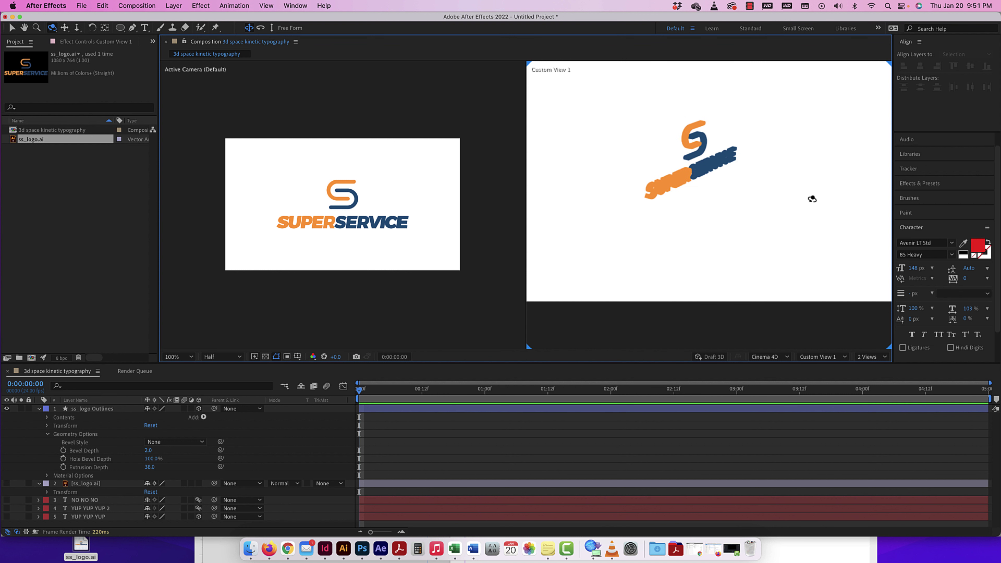
pyautogui.click(64, 28)
pyautogui.moveTo(714, 209); pyautogui.dragTo(713, 169)
pyautogui.click(78, 27)
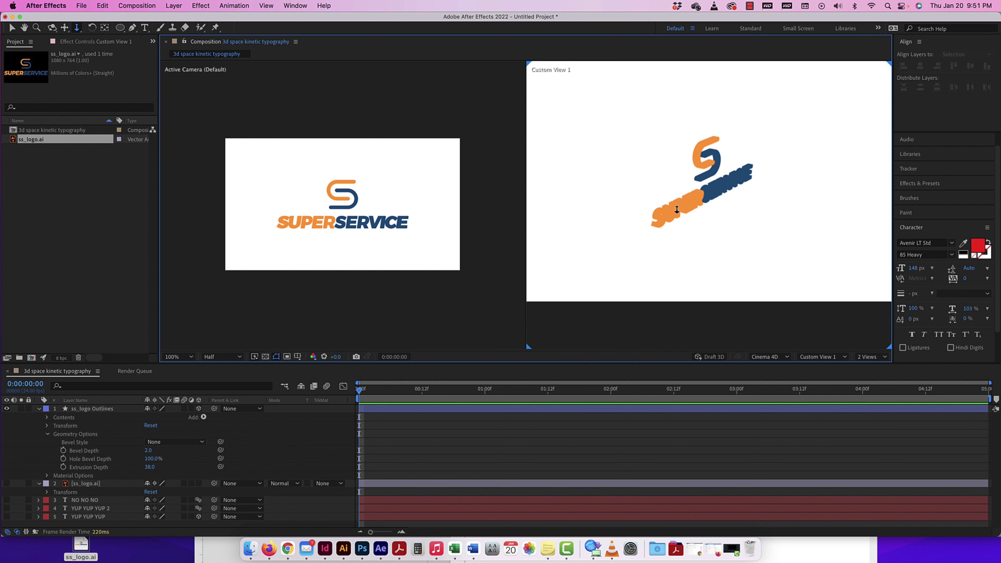
pyautogui.press('c')
pyautogui.moveTo(638, 163); pyautogui.dragTo(614, 158)
pyautogui.press('c')
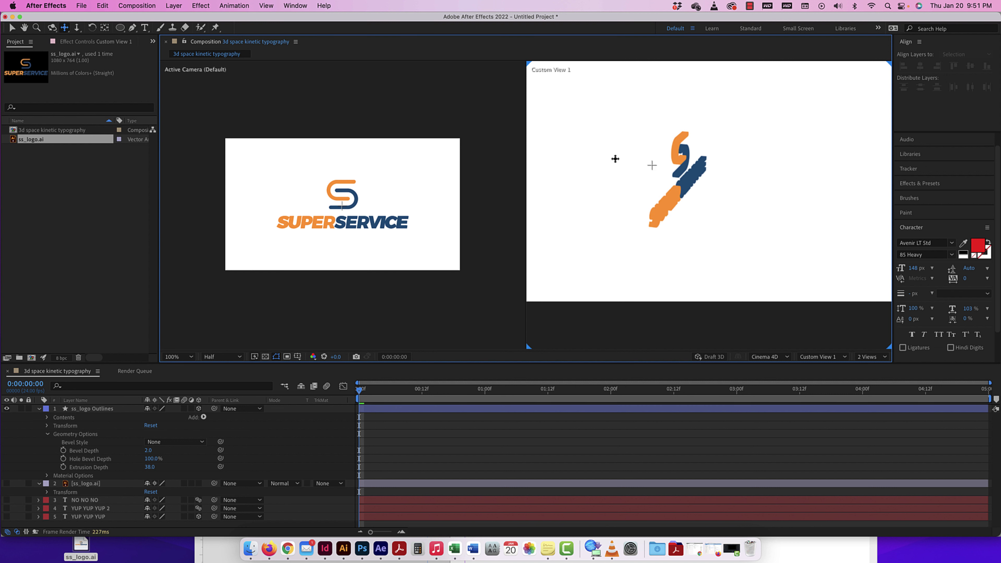
pyautogui.press('c')
pyautogui.moveTo(668, 178); pyautogui.dragTo(685, 151)
pyautogui.press('c')
pyautogui.moveTo(680, 150); pyautogui.dragTo(677, 155)
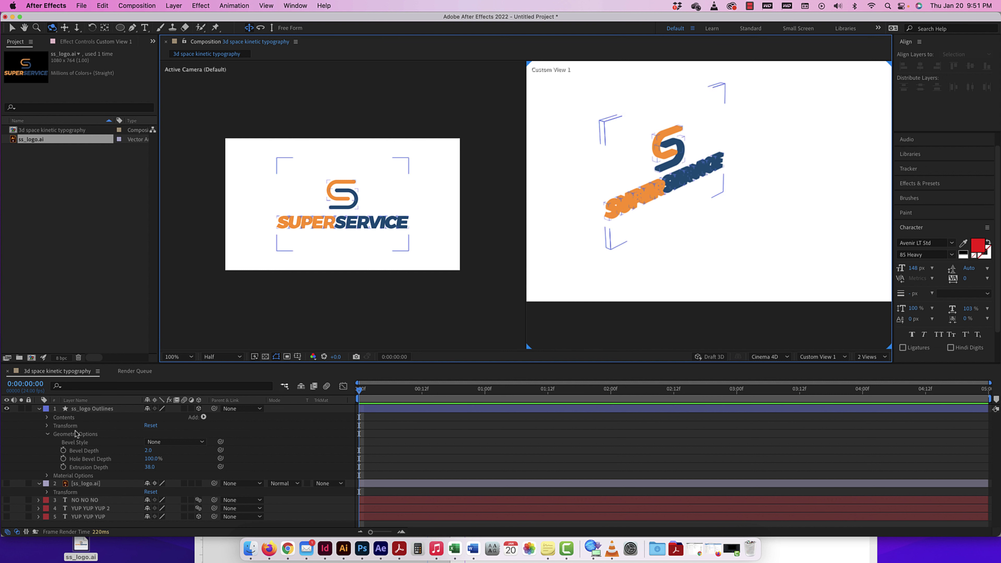
# Step: Try a Y Rotation on the ss_logo Outlines layer, undo it, and add a Y Rotation keyframe of 0x+0.0° at the first frame
pyautogui.click(48, 434)
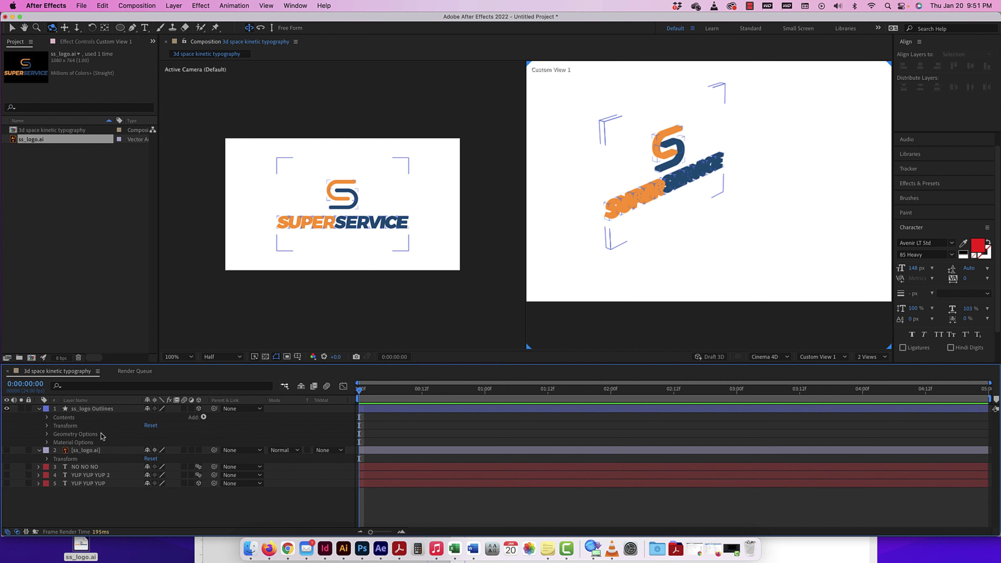
pyautogui.click(46, 426)
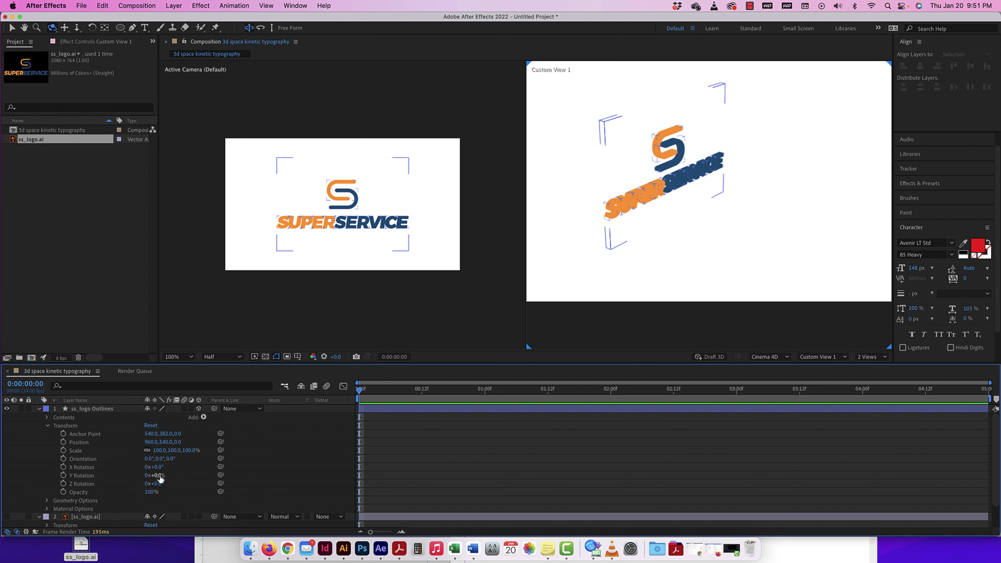
pyautogui.moveTo(158, 479); pyautogui.dragTo(171, 479)
pyautogui.press('super+z')
pyautogui.click(64, 476)
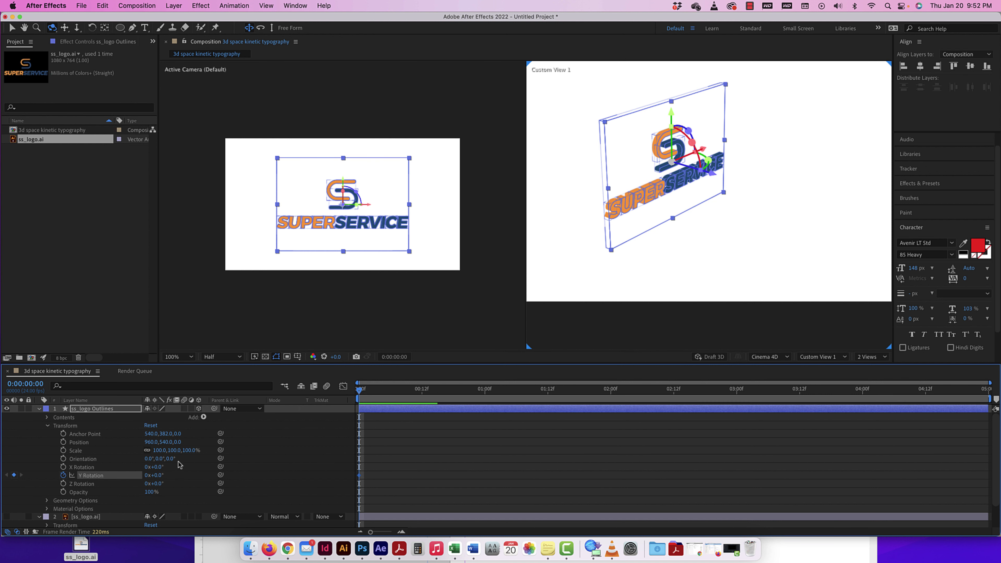
# Step: At 0:00:00:12, set the logo layer's Y Rotation to 0x+90.0°
pyautogui.moveTo(359, 396); pyautogui.dragTo(422, 392)
pyautogui.click(159, 476)
pyautogui.press('Return')
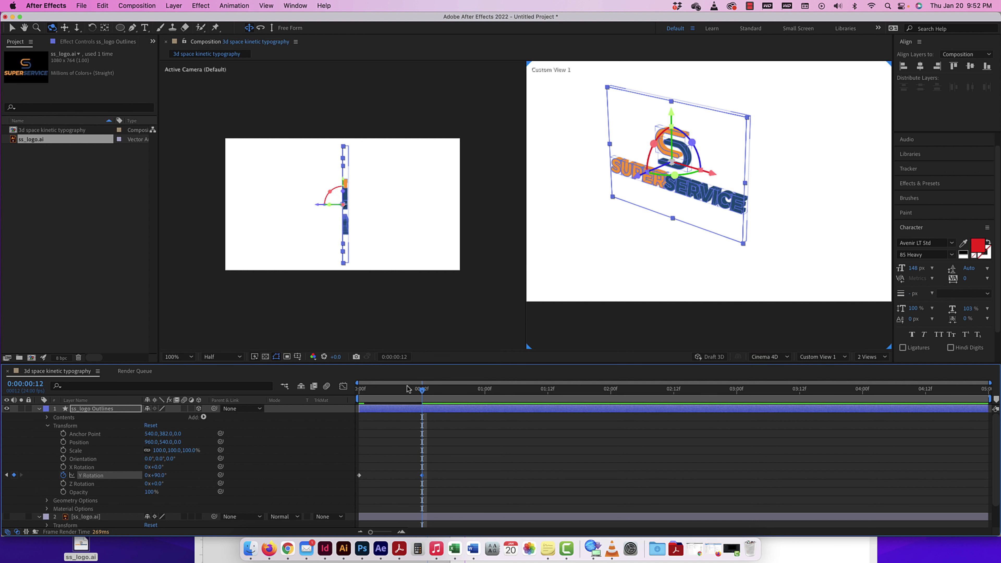
# Step: At 0:00:01:00, set the logo layer's Y Rotation to 0x+0.0°
pyautogui.moveTo(421, 390); pyautogui.dragTo(480, 393)
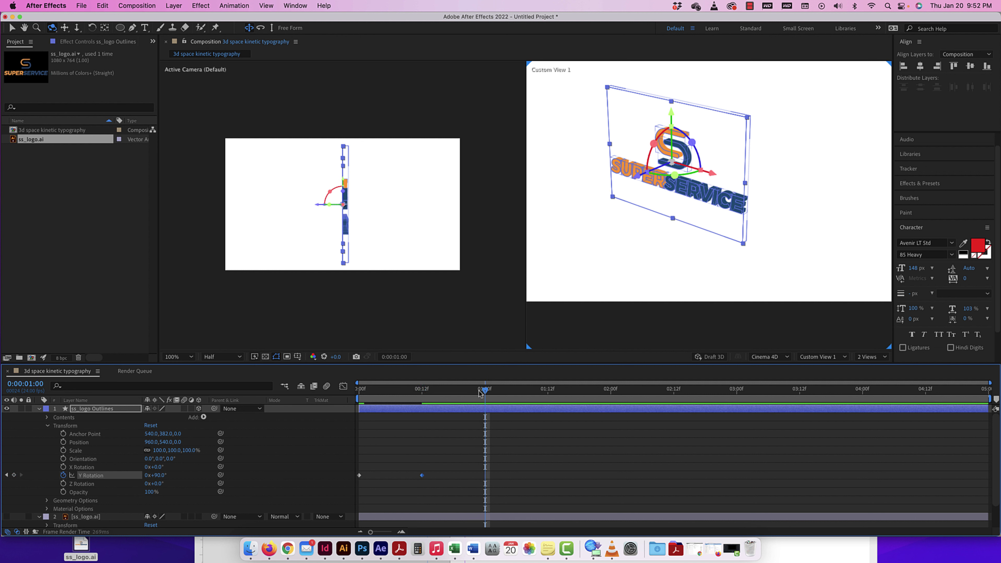
pyautogui.click(157, 475)
pyautogui.write('0')
pyautogui.press('Return')
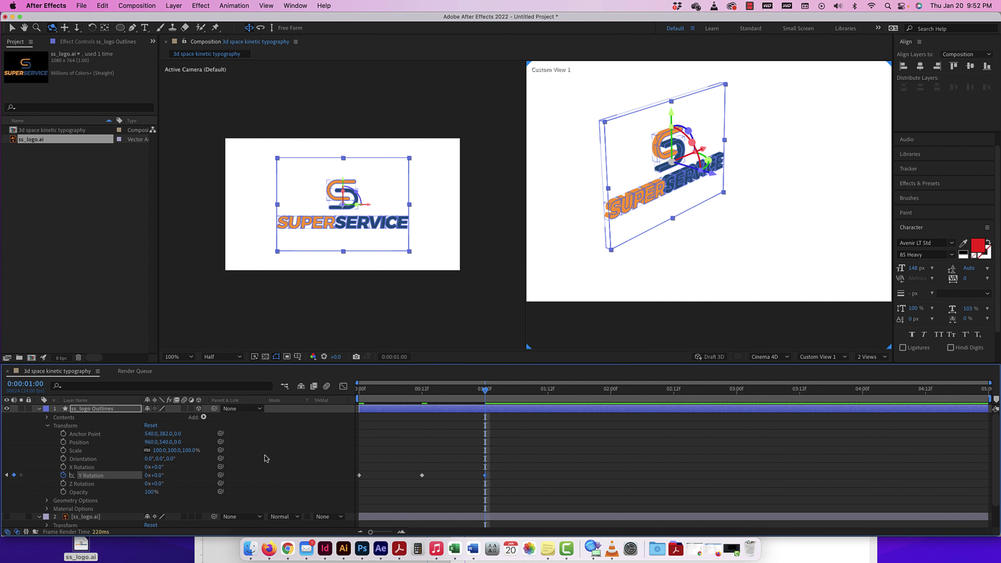
# Step: Preview the logo's Y Rotation animation from the first frame, lowering the preview resolution to Third
pyautogui.moveTo(486, 392); pyautogui.dragTo(359, 392)
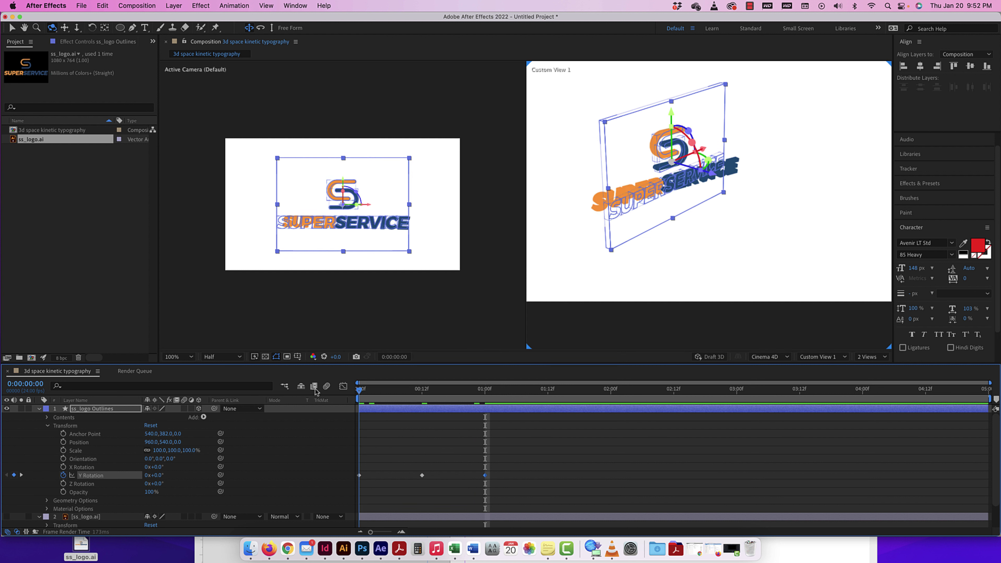
pyautogui.press('space')
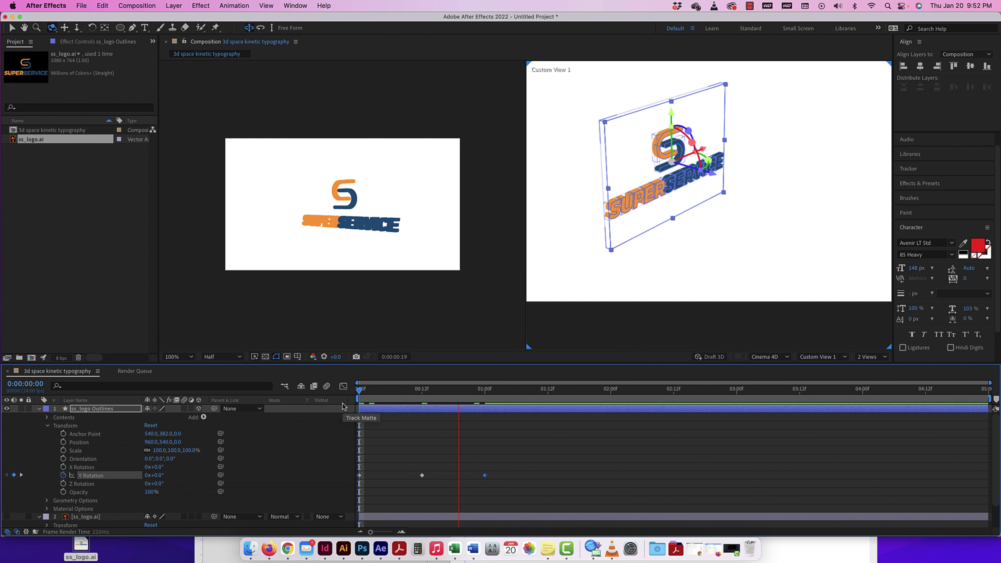
pyautogui.press('space')
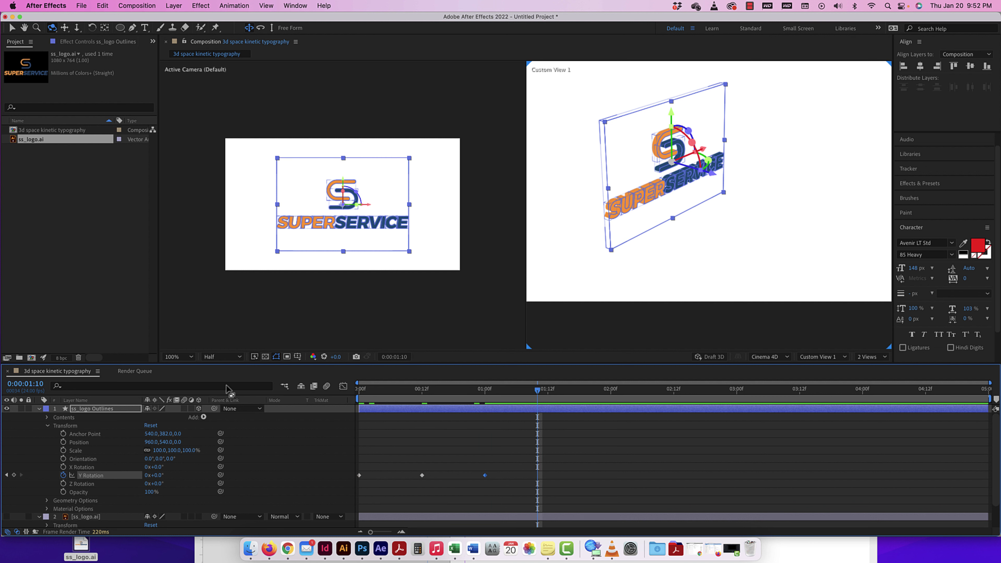
pyautogui.click(222, 357)
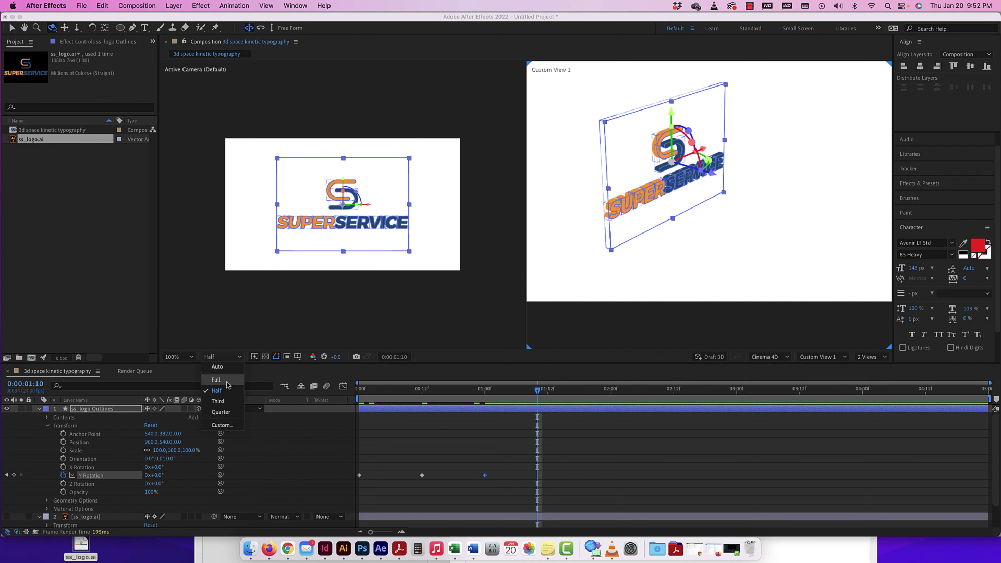
pyautogui.click(222, 403)
pyautogui.moveTo(538, 391); pyautogui.dragTo(349, 386)
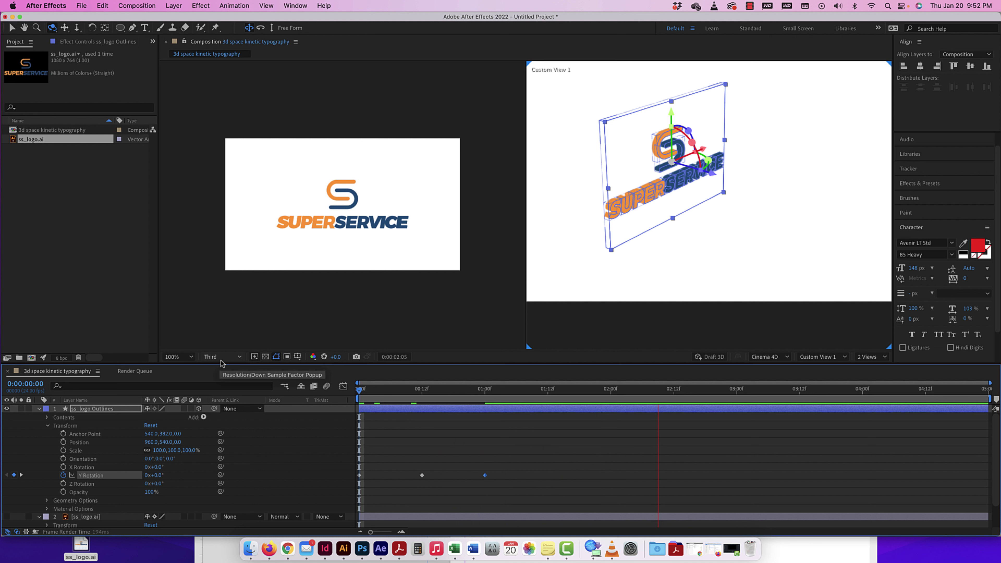
pyautogui.press('space')
# Step: With the current time at 0:00:01:02, add a white Point light at 125% intensity with no falloff and shadow casting on
pyautogui.moveTo(616, 391); pyautogui.dragTo(495, 390)
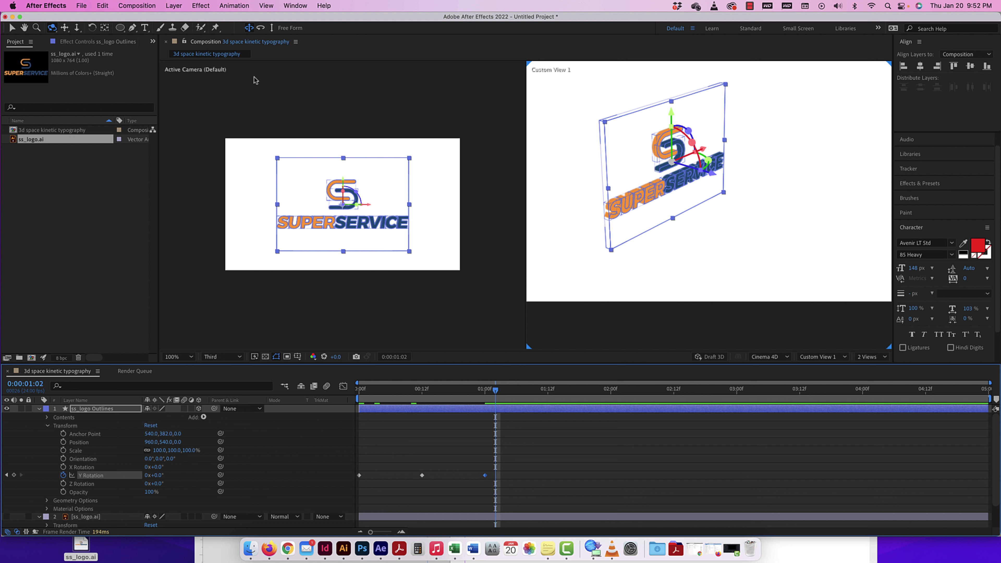
pyautogui.click(173, 5)
pyautogui.moveTo(183, 20)
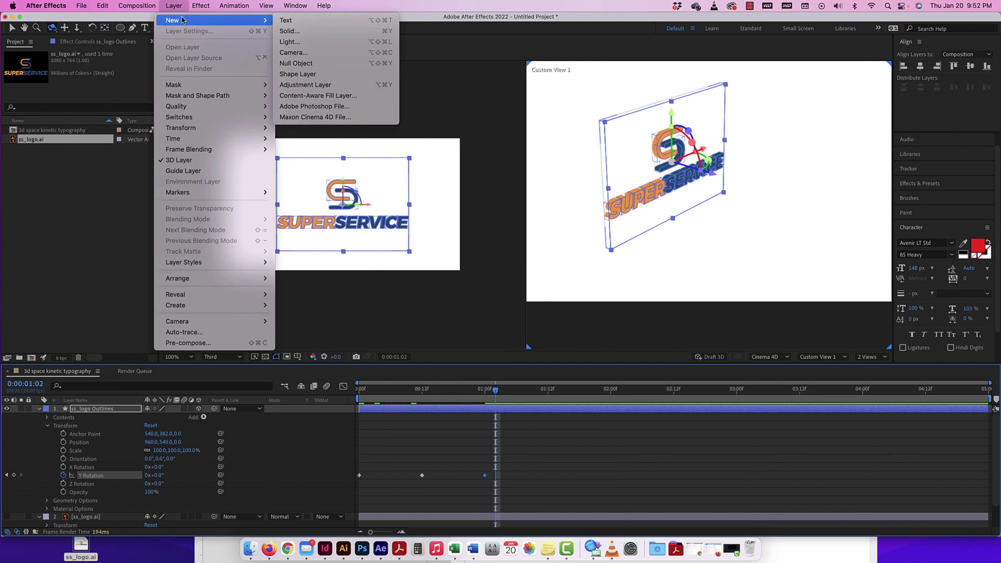
pyautogui.click(288, 43)
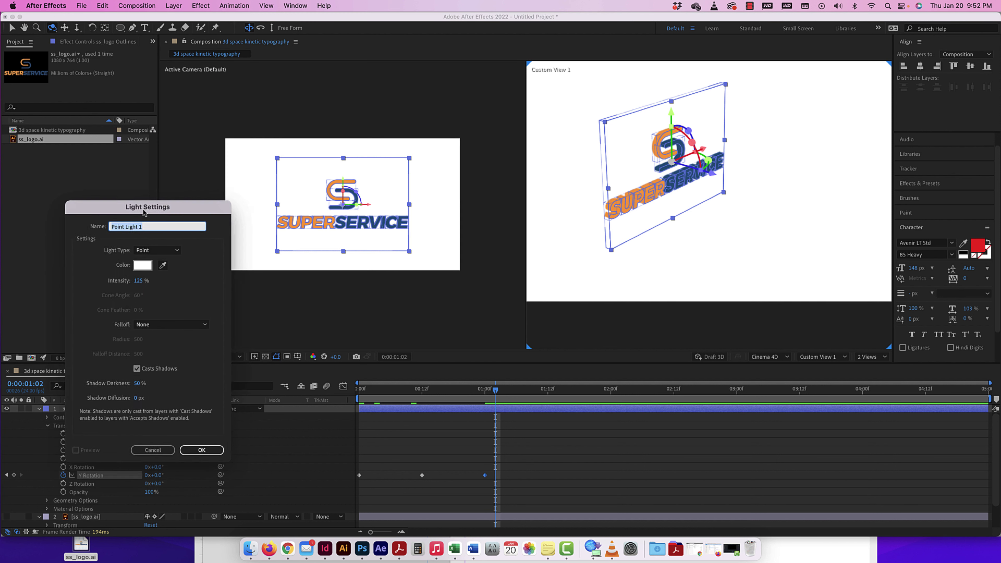
pyautogui.click(148, 221)
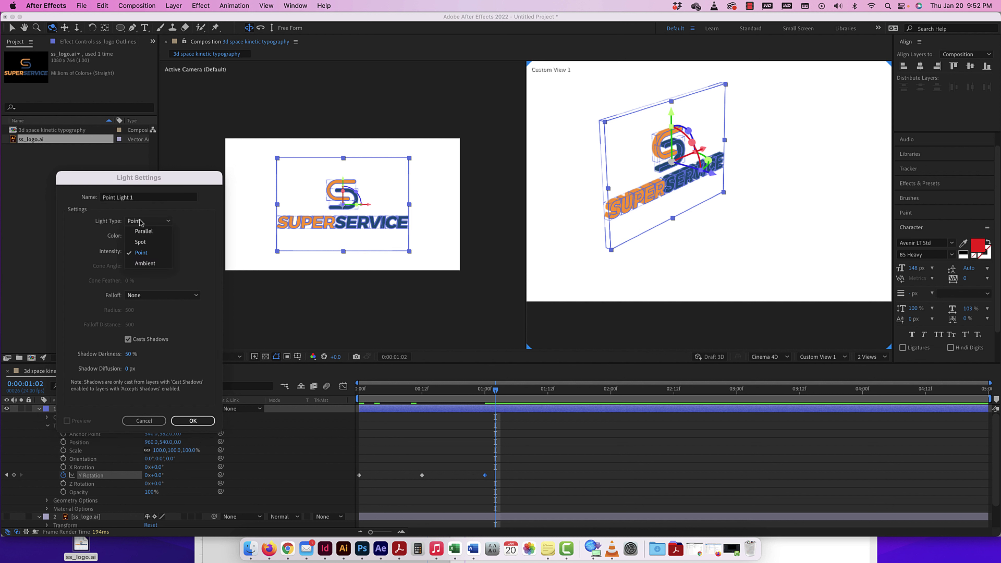
pyautogui.click(144, 254)
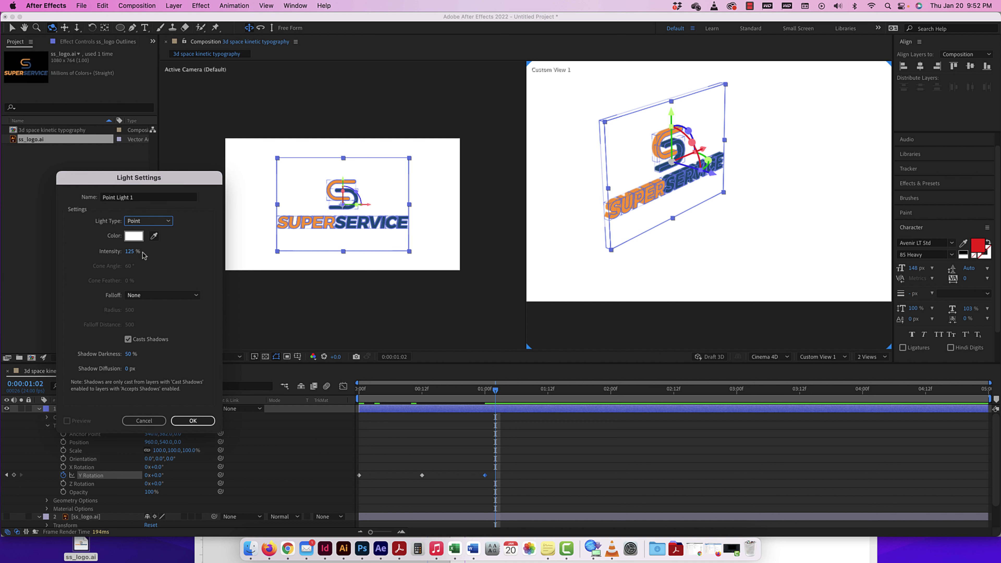
pyautogui.moveTo(127, 256); pyautogui.dragTo(123, 255)
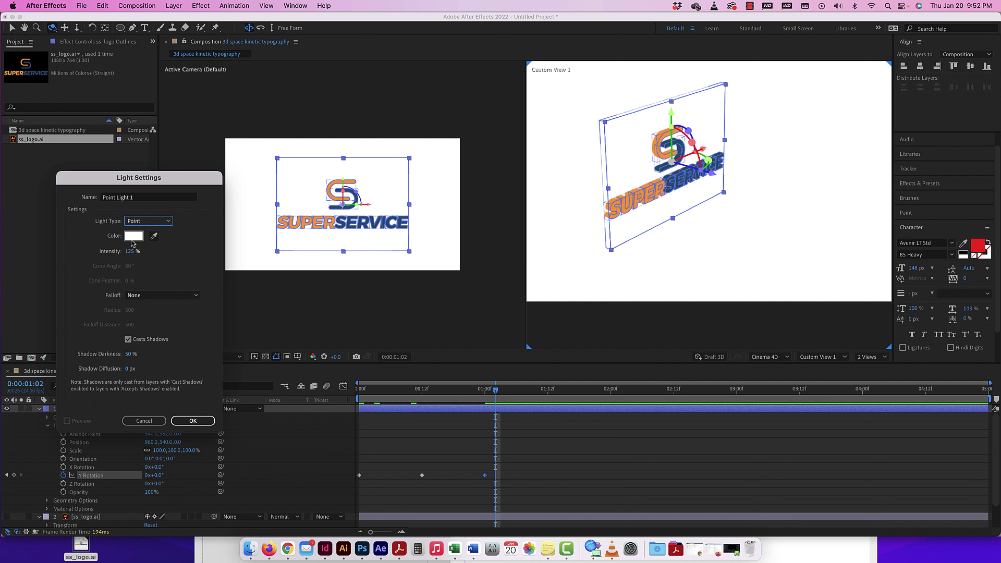
pyautogui.click(193, 421)
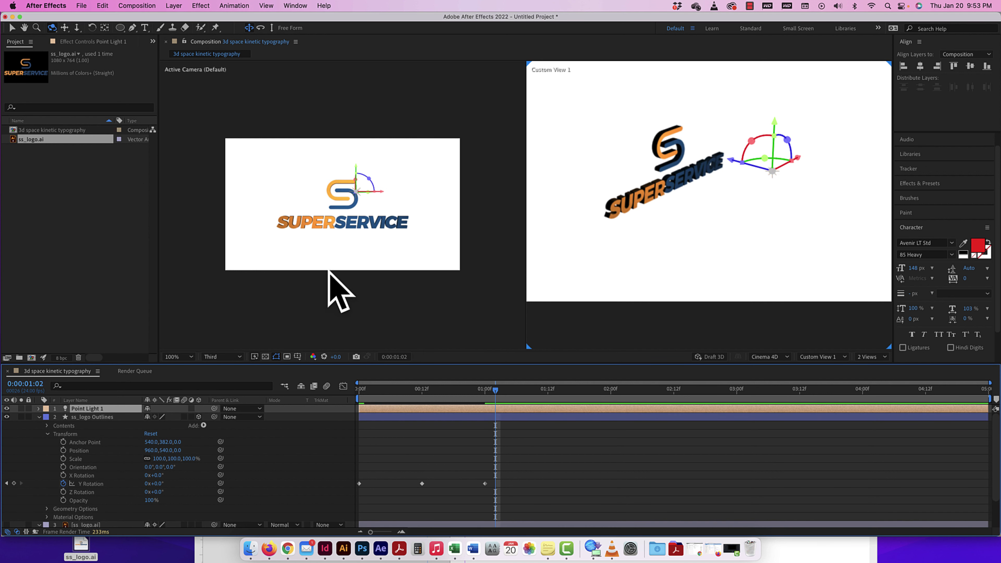
# Step: Expand Point Light 1 and review its Light Options in the timeline
pyautogui.click(64, 433)
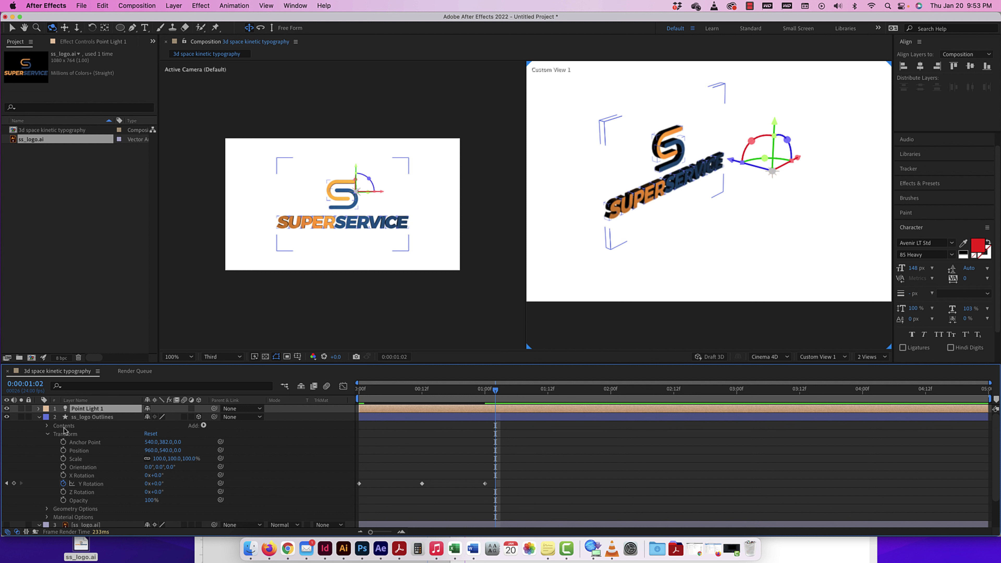
pyautogui.click(38, 409)
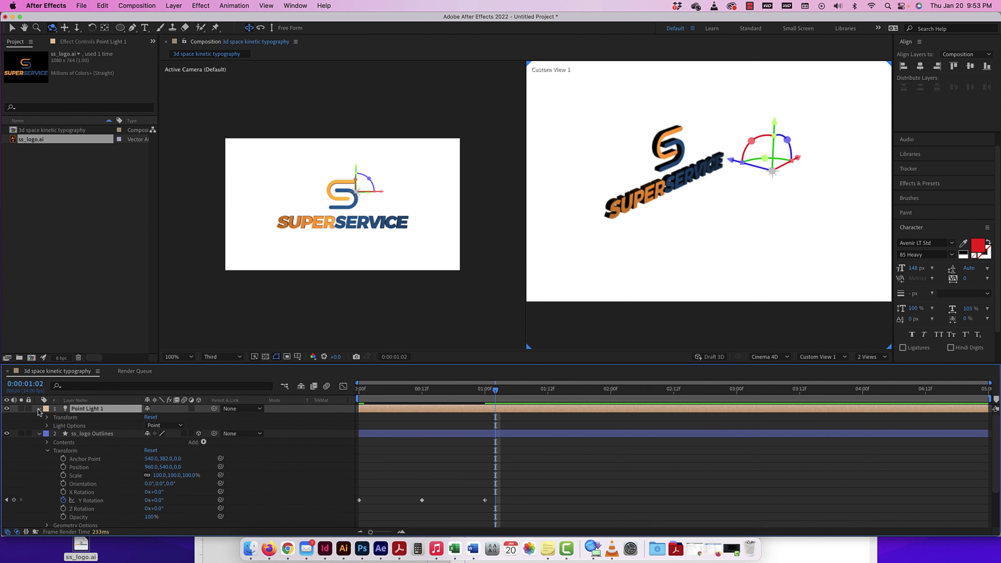
pyautogui.click(46, 426)
pyautogui.scroll(-1, 117, 459)
pyautogui.scroll(1, 99, 454)
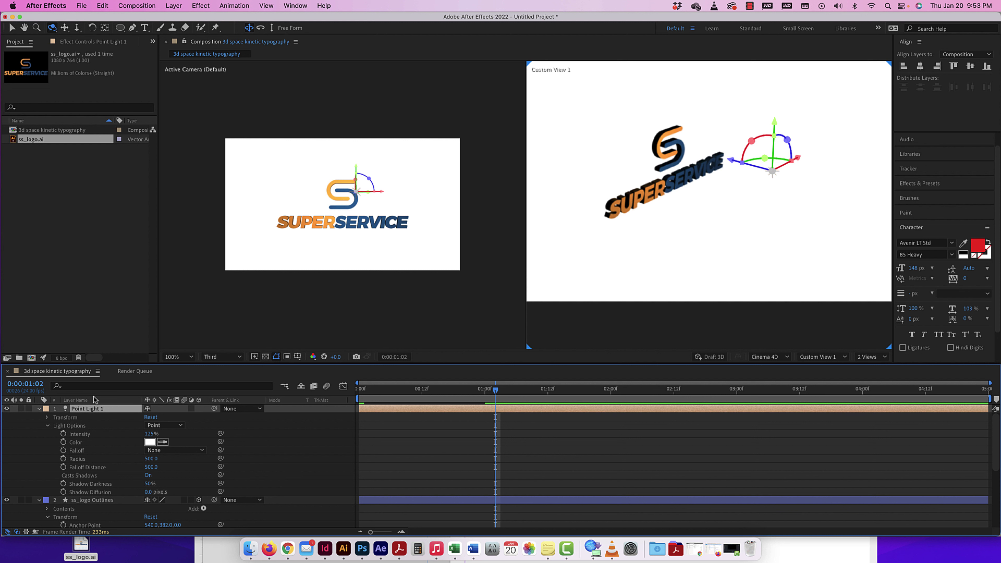
# Step: Reposition the point light in front of the logo at 956.8, 560.0, -657.3
pyautogui.click(11, 29)
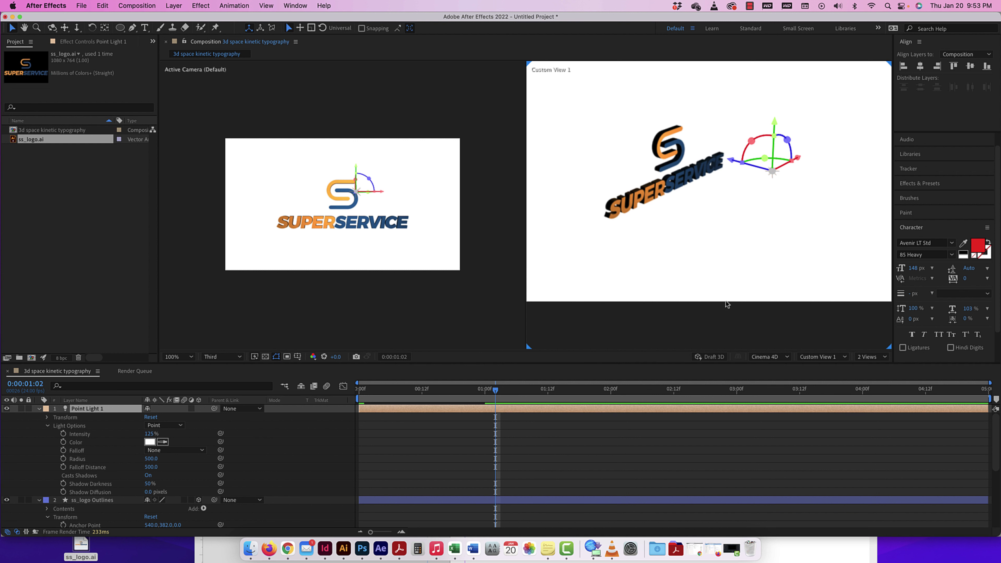
pyautogui.moveTo(771, 172)
pyautogui.mouseDown()
pyautogui.moveTo(751, 188)
pyautogui.moveTo(767, 190)
pyautogui.moveTo(776, 171)
pyautogui.moveTo(761, 173)
pyautogui.moveTo(765, 186)
pyautogui.moveTo(765, 171)
pyautogui.moveTo(656, 175)
pyautogui.moveTo(772, 171)
pyautogui.mouseUp()
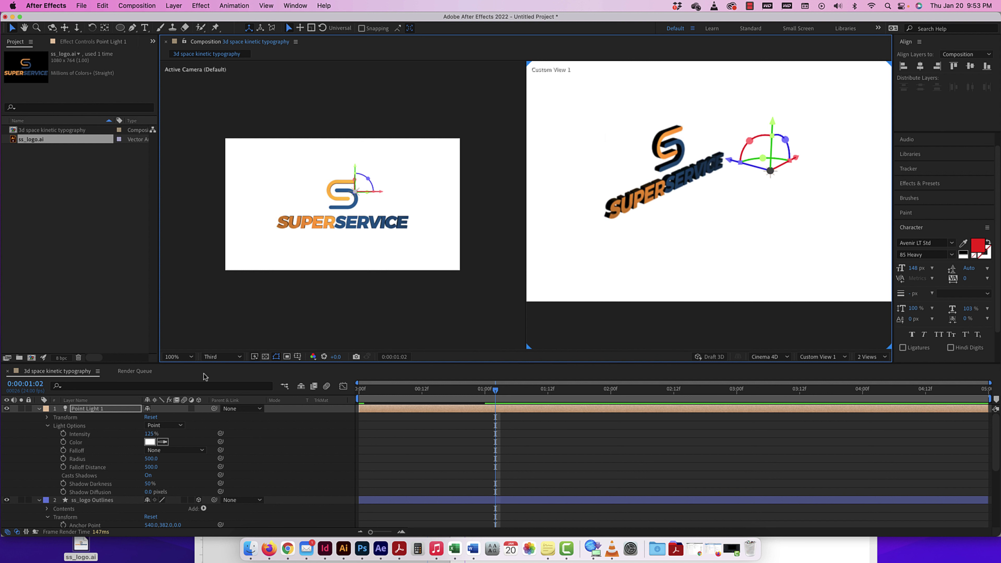
pyautogui.click(47, 418)
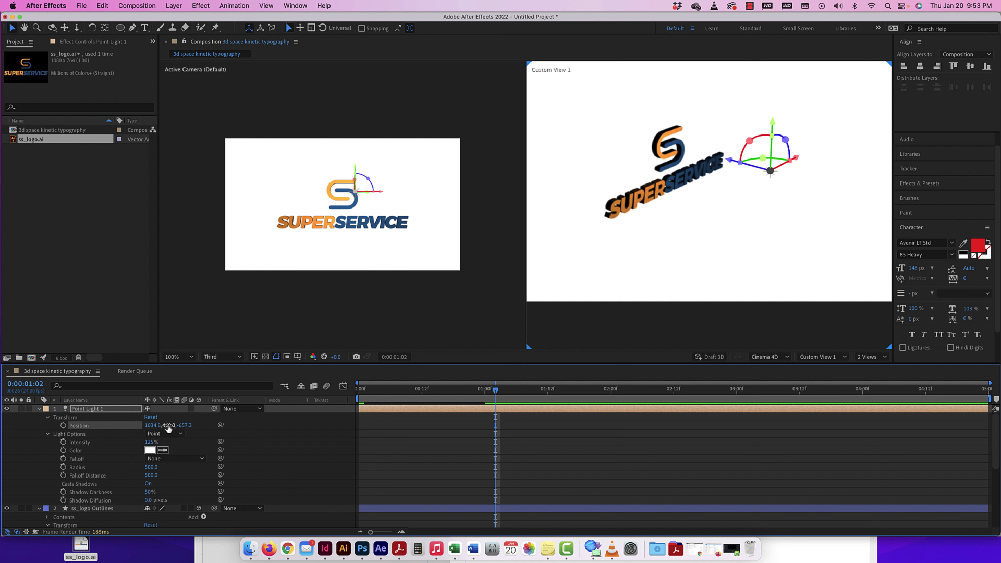
pyautogui.moveTo(168, 428); pyautogui.dragTo(220, 425)
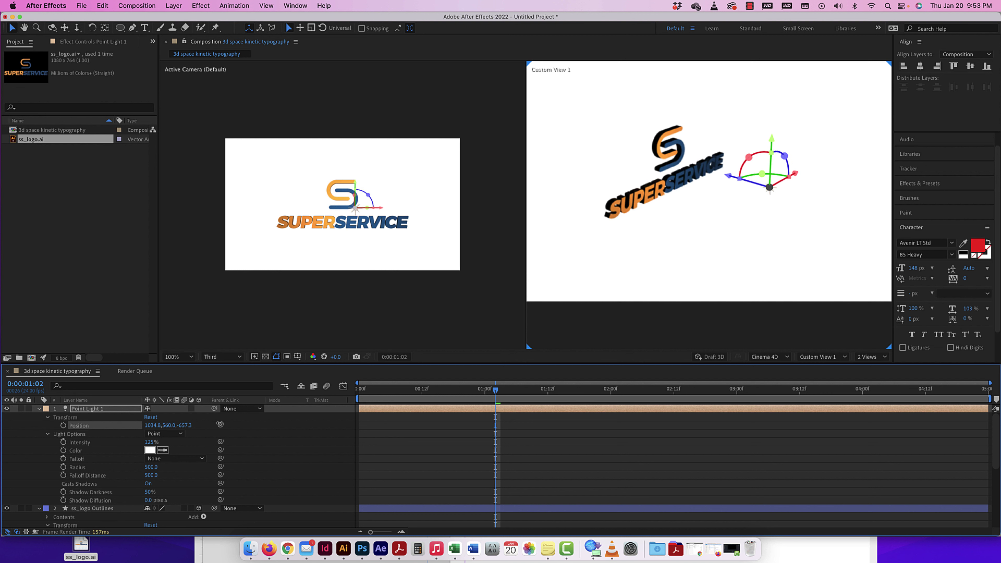
pyautogui.moveTo(155, 426); pyautogui.dragTo(107, 425)
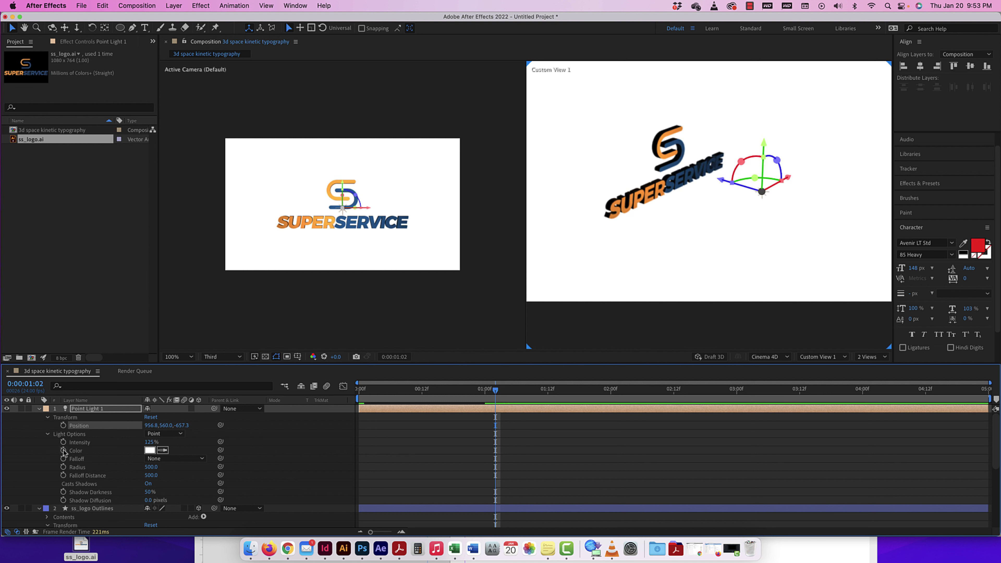
# Step: Keyframe the light's Position from -103.2, 560.0, -657.3 at 0:00:01:02 to 1836.8, 560.0, -657.3 at 0:00:02:00
pyautogui.click(63, 425)
pyautogui.moveTo(154, 426); pyautogui.dragTo(102, 426)
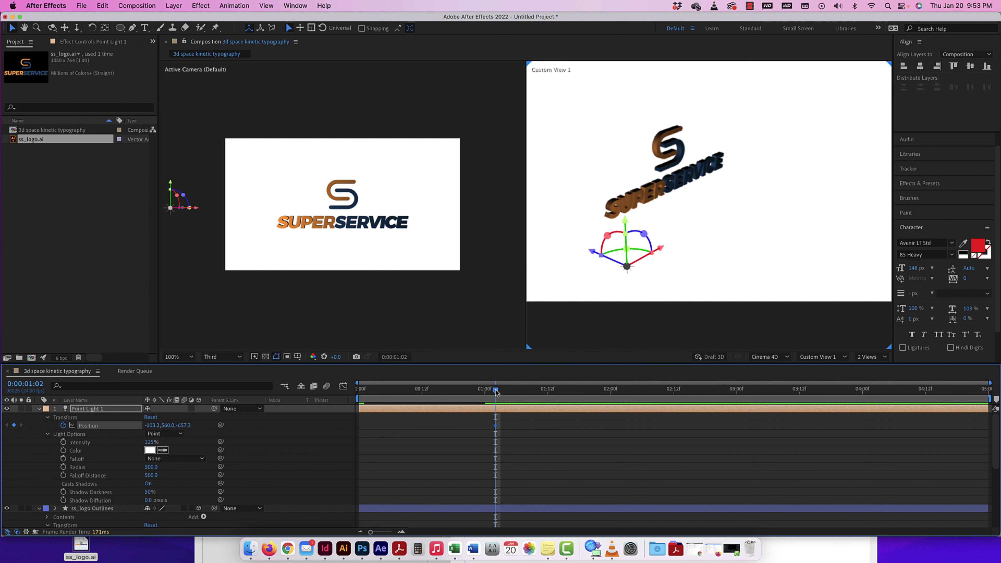
pyautogui.moveTo(496, 391); pyautogui.dragTo(611, 390)
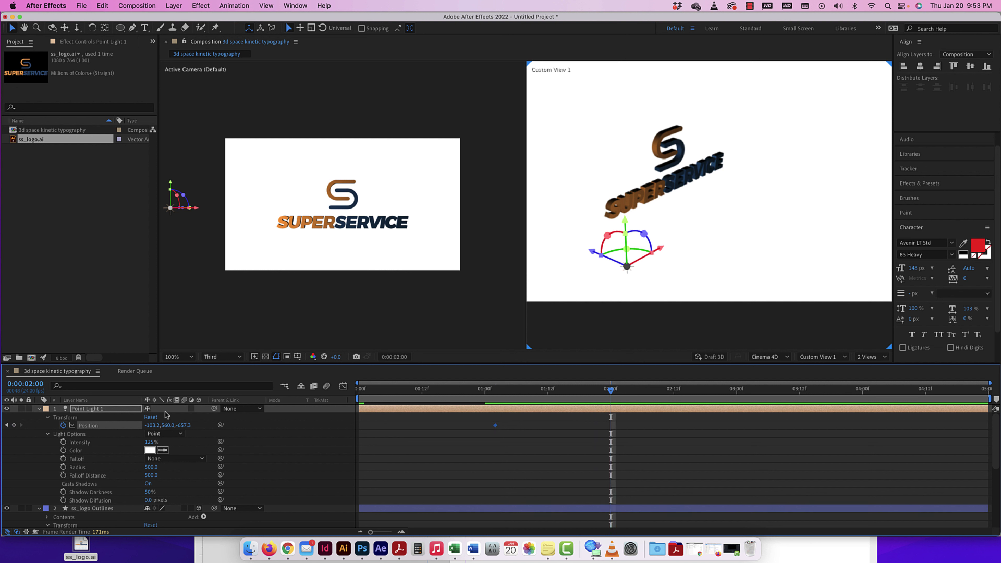
pyautogui.moveTo(144, 426); pyautogui.dragTo(261, 426)
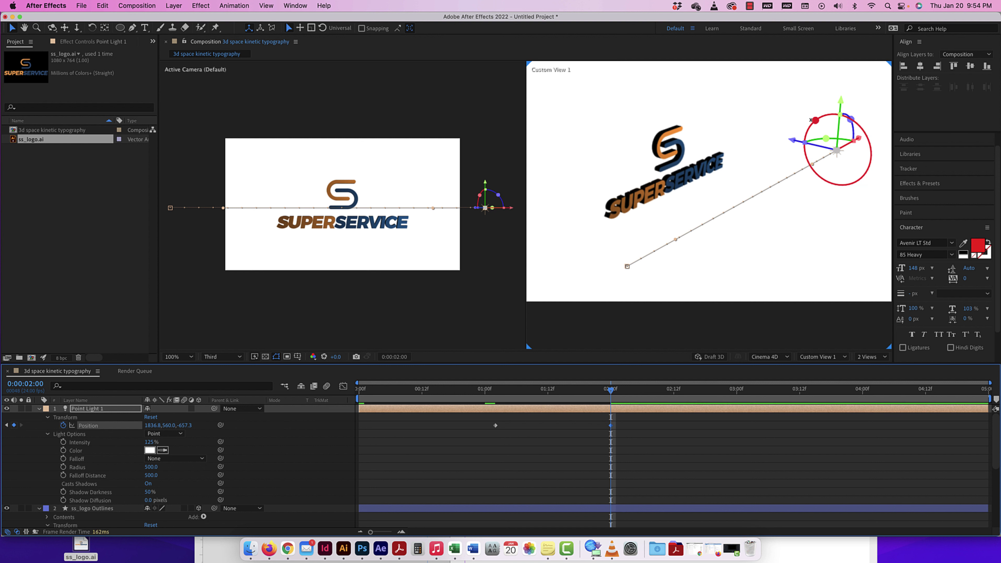
# Step: Preview the light sweeping across the logo, first from 0:00:00:23 and again from the first frame
pyautogui.moveTo(610, 395); pyautogui.dragTo(481, 390)
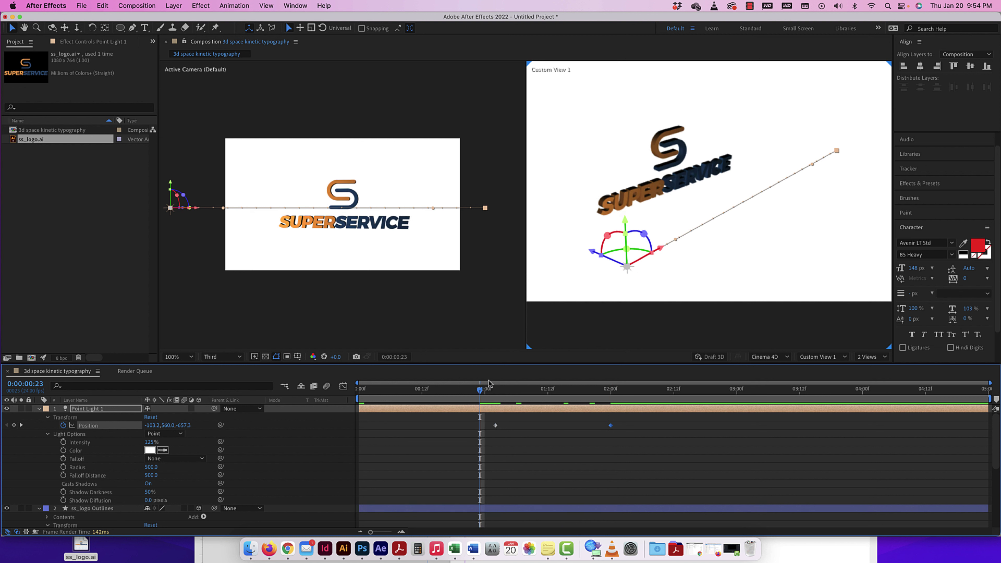
pyautogui.press('space')
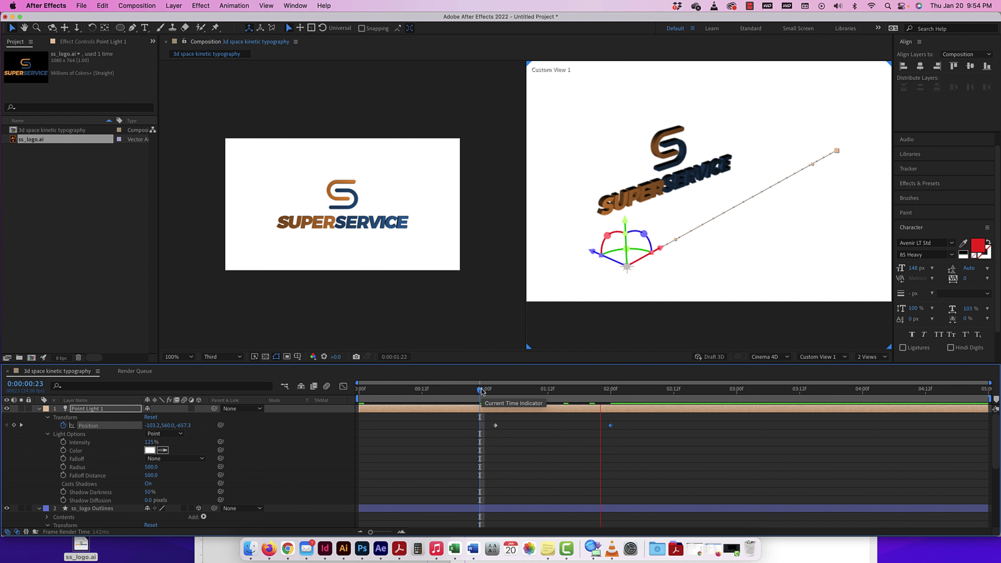
pyautogui.moveTo(481, 390)
pyautogui.mouseDown()
pyautogui.moveTo(791, 391)
pyautogui.moveTo(494, 389)
pyautogui.mouseUp()
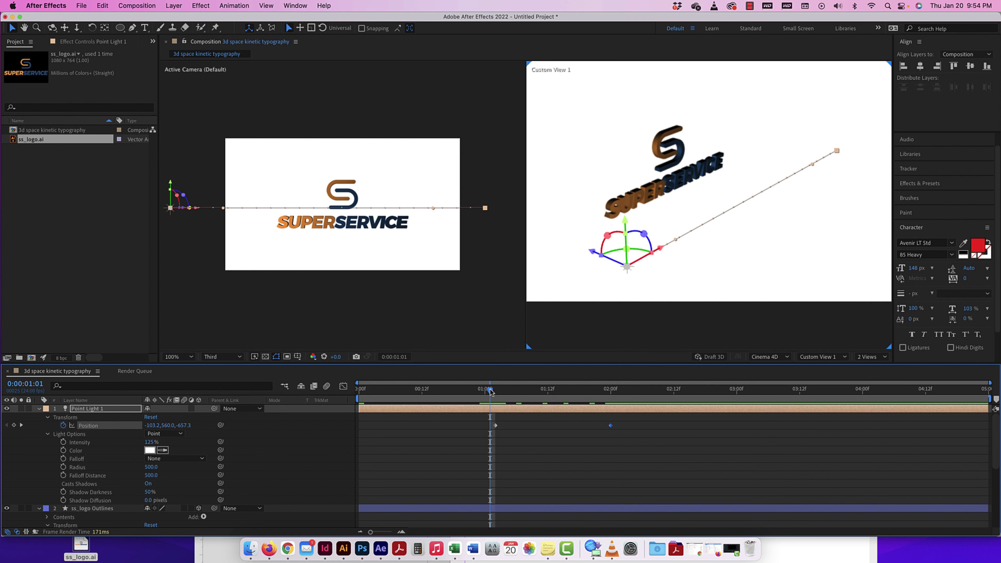
pyautogui.press('Home')
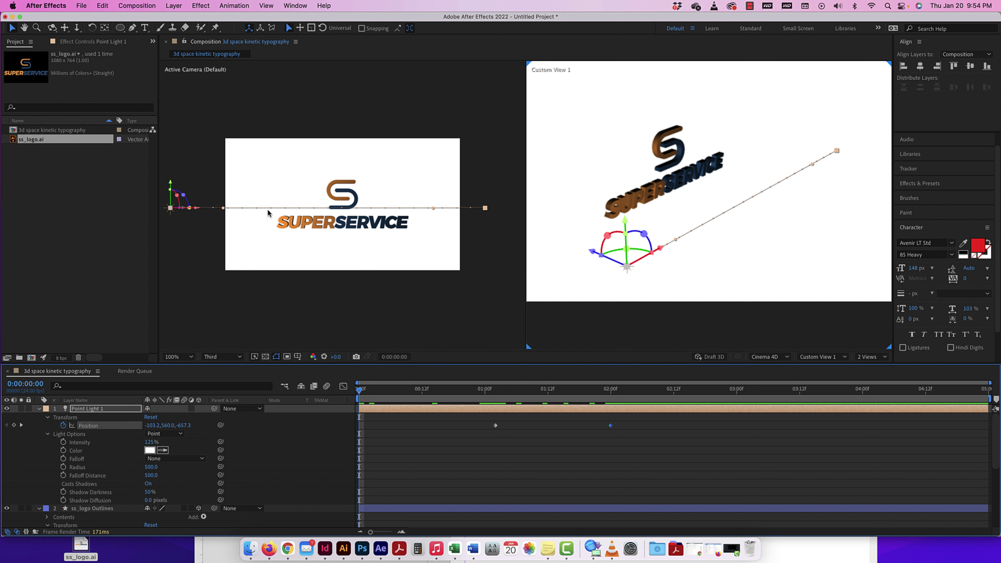
pyautogui.press('space')
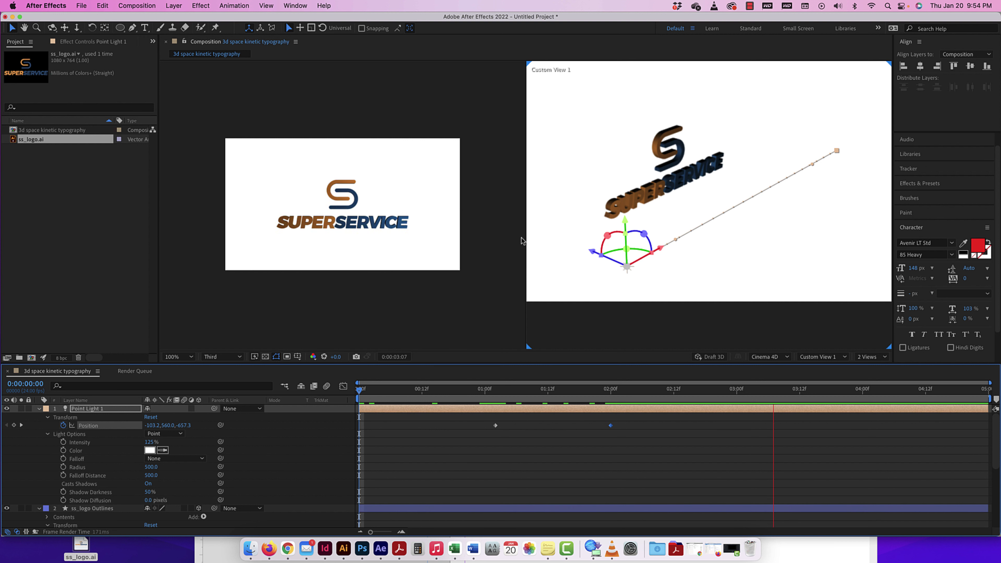
pyautogui.press('space')
# Step: Trim the start of the Point Light 1 layer to 0:00:01:02 and preview the animation from the first frame
pyautogui.moveTo(856, 394); pyautogui.dragTo(495, 393)
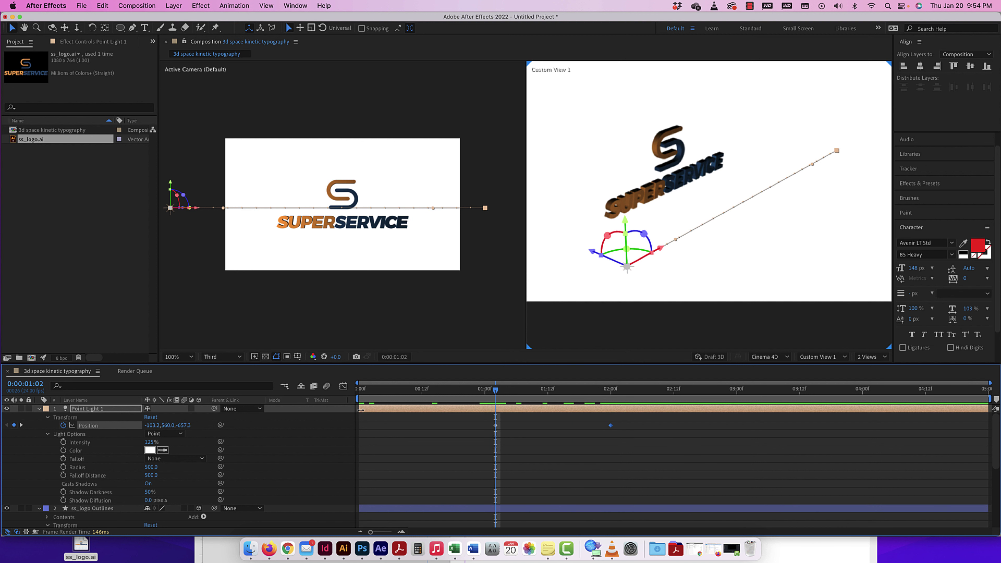
pyautogui.moveTo(360, 410); pyautogui.dragTo(488, 410)
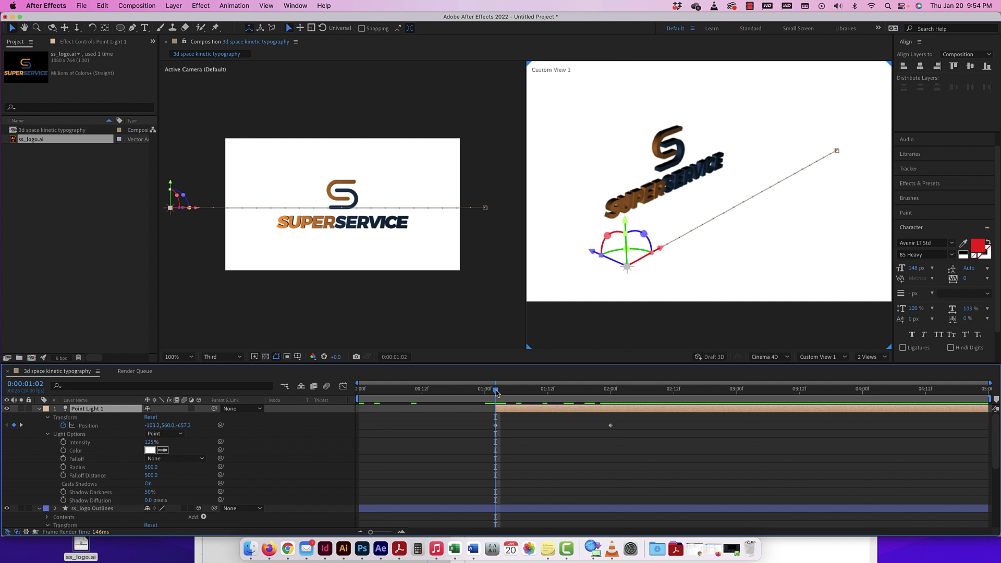
pyautogui.press('Home')
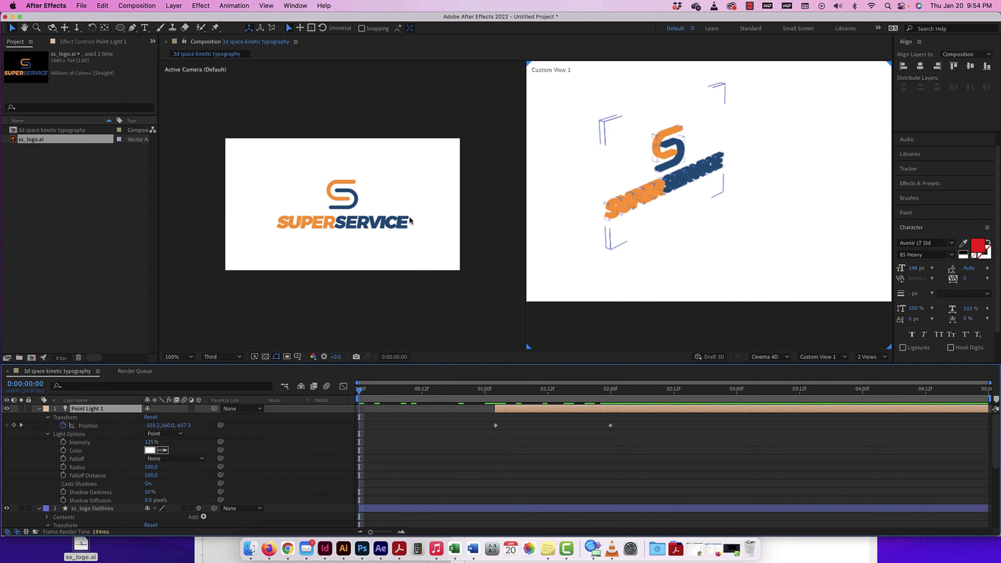
pyautogui.press('space')
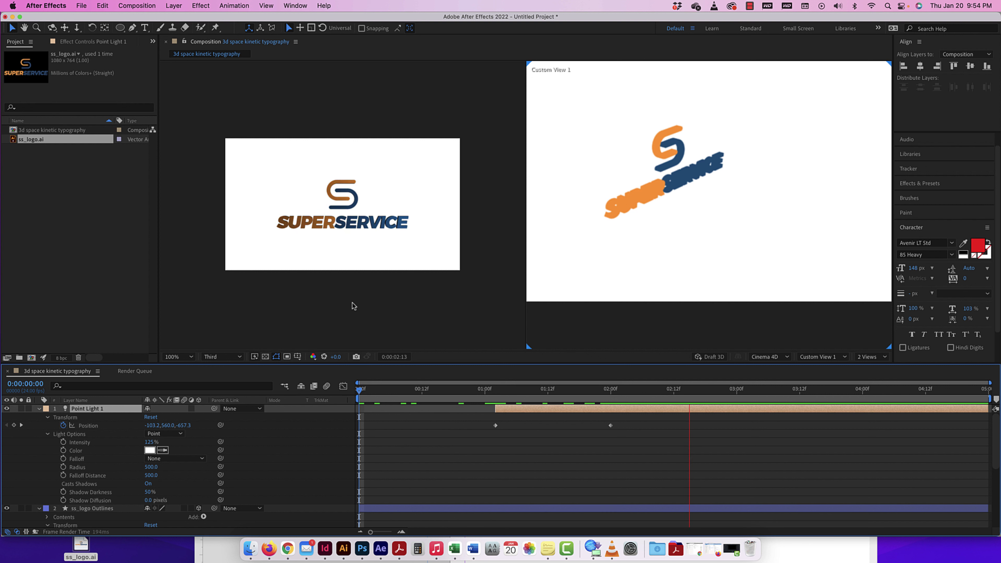
pyautogui.press('space')
# Step: Return to 0:00:01:02 and view the light and logo in Custom View 1 at 50% magnification
pyautogui.moveTo(723, 391); pyautogui.dragTo(495, 389)
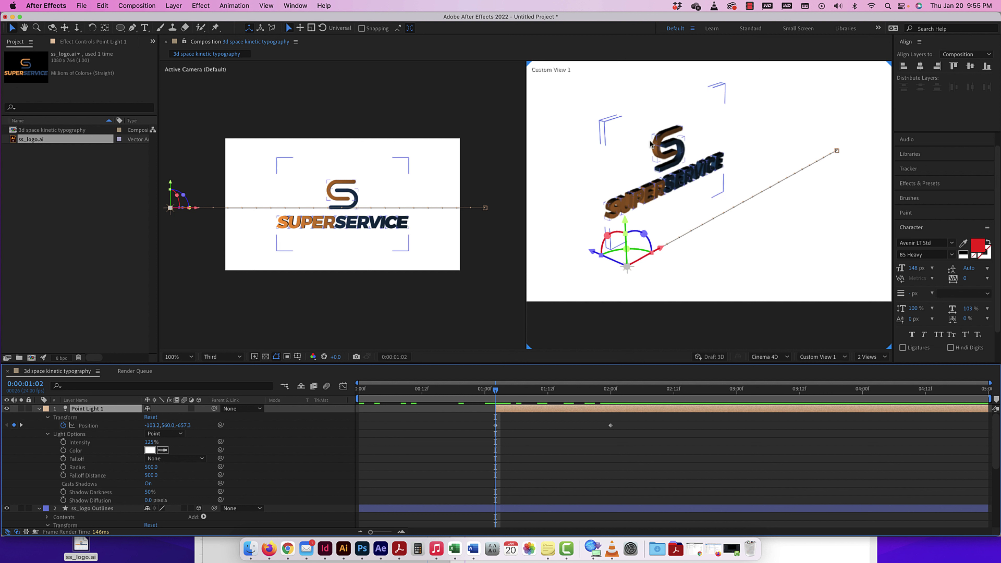
pyautogui.scroll(-2, 709, 236)
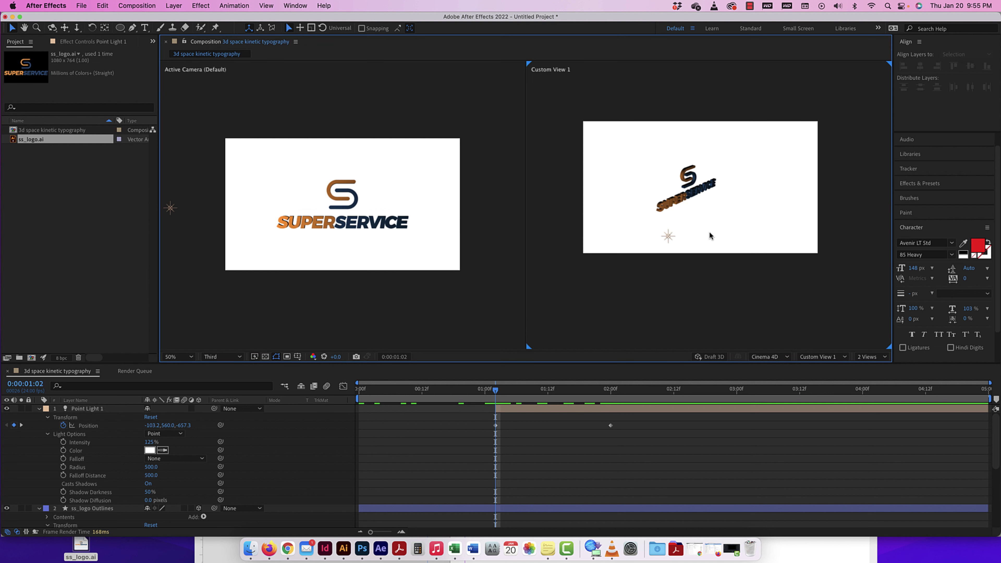